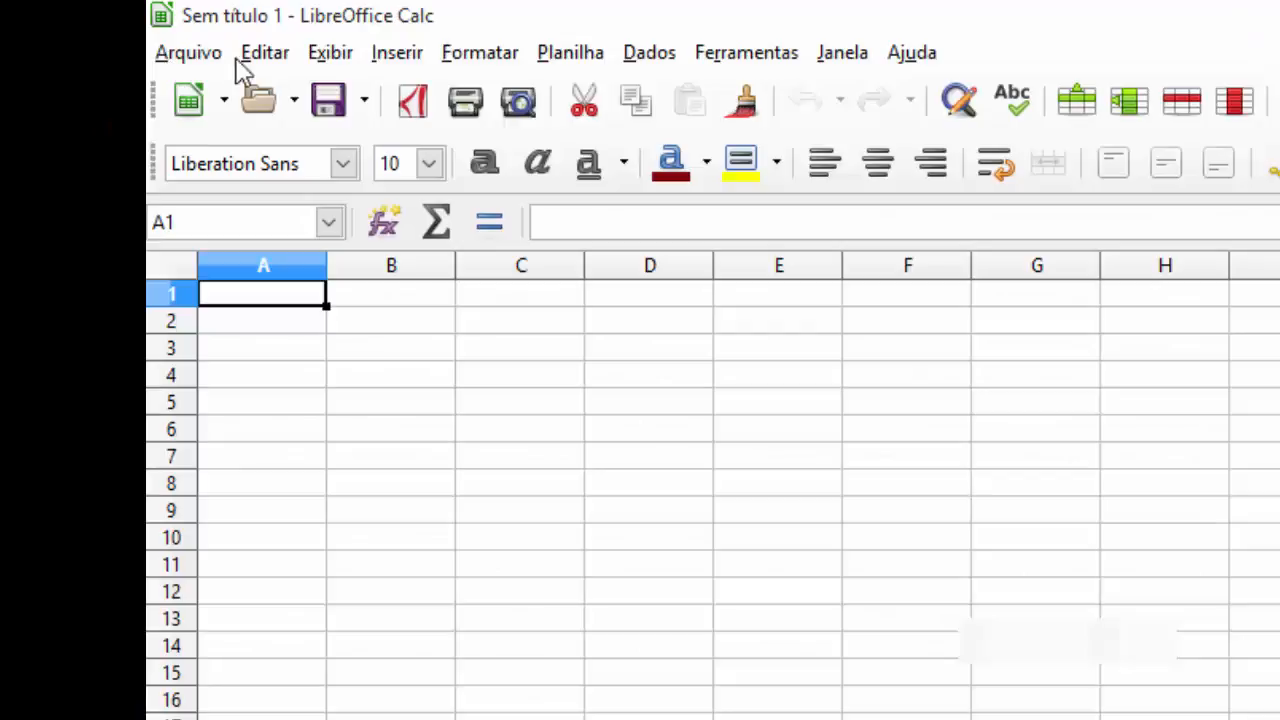
left_click(200, 57)
left_click(264, 60)
left_click(326, 56)
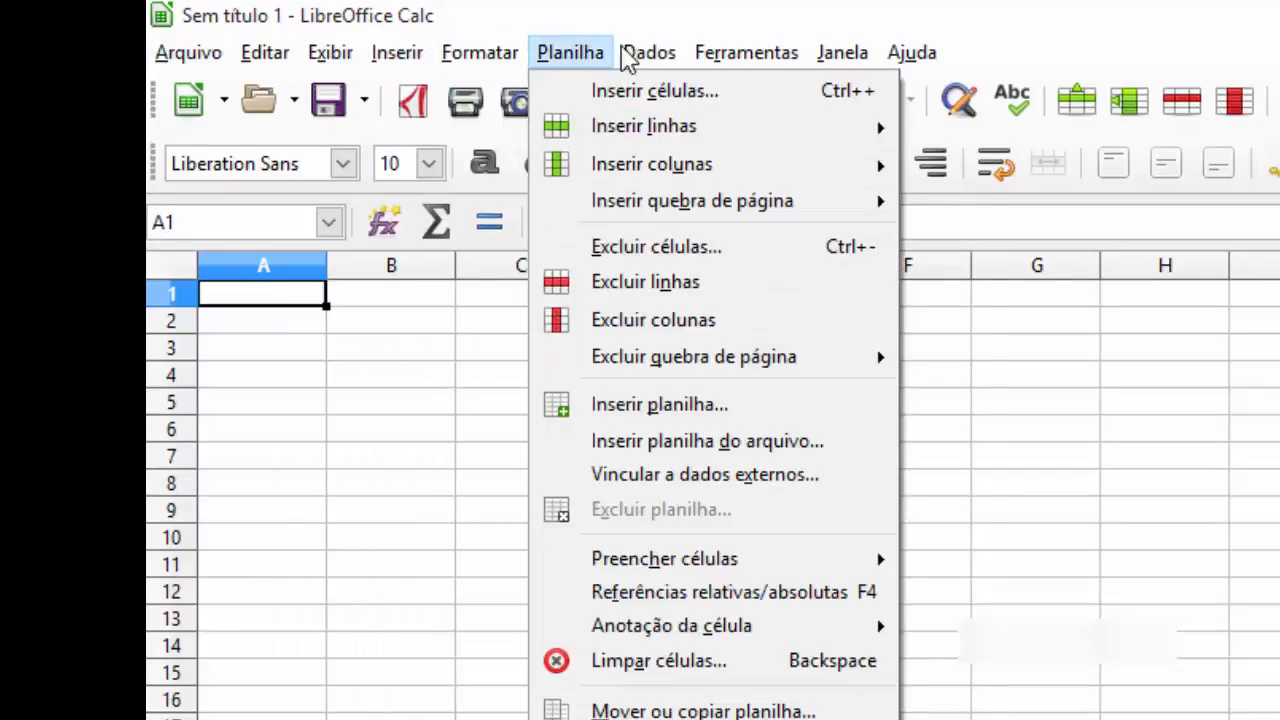
key("Escape")
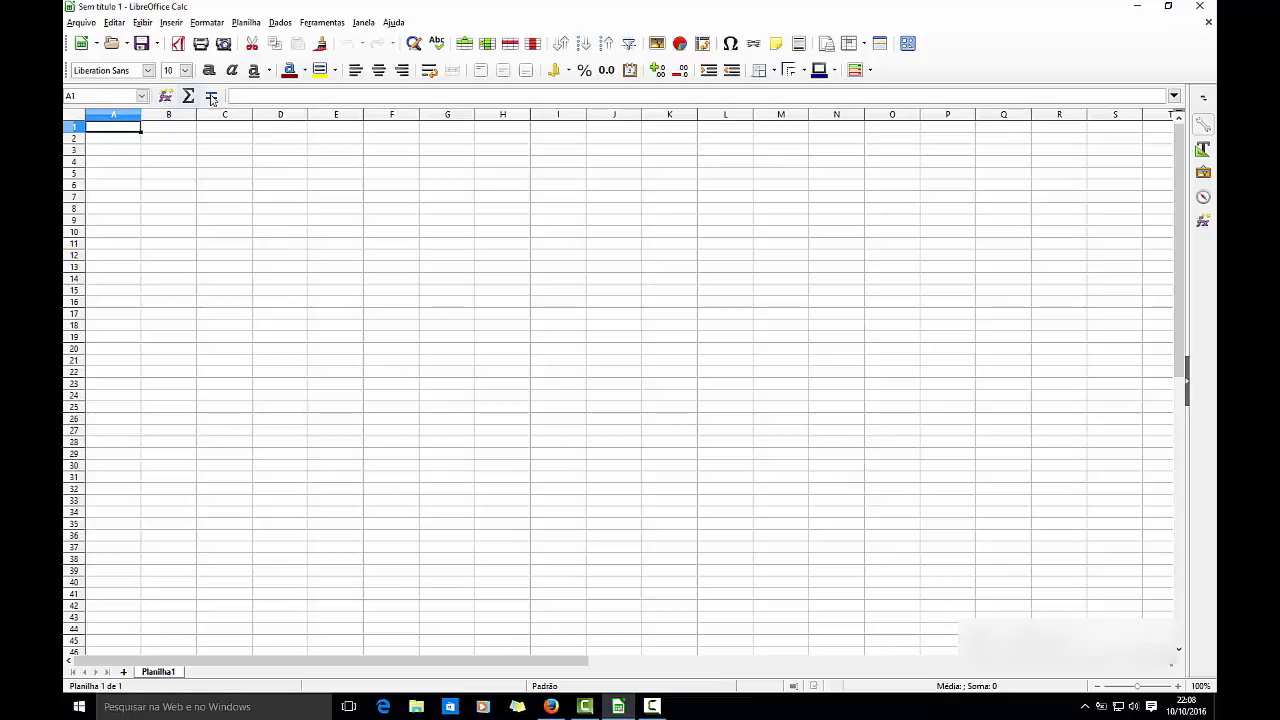
Step: Examine the cell name list and the formula input line for cells A1 and B7, finishing on cell B5
left_click(140, 97)
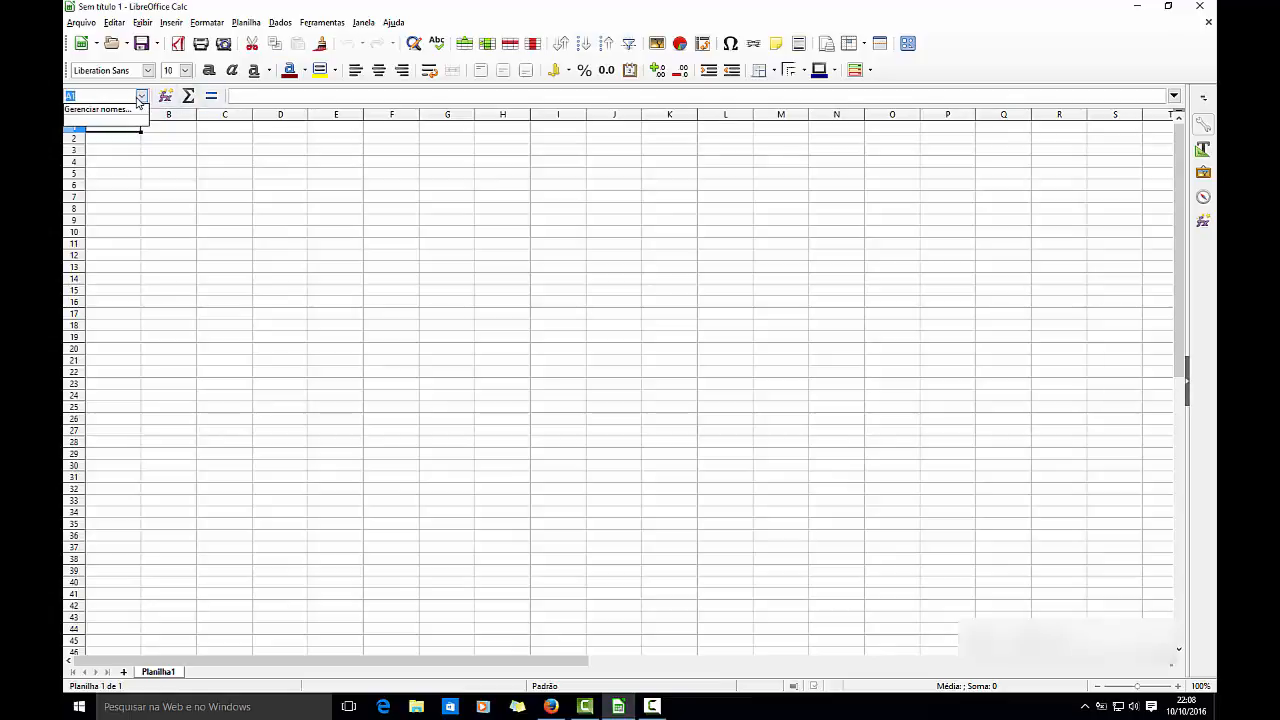
left_click(141, 97)
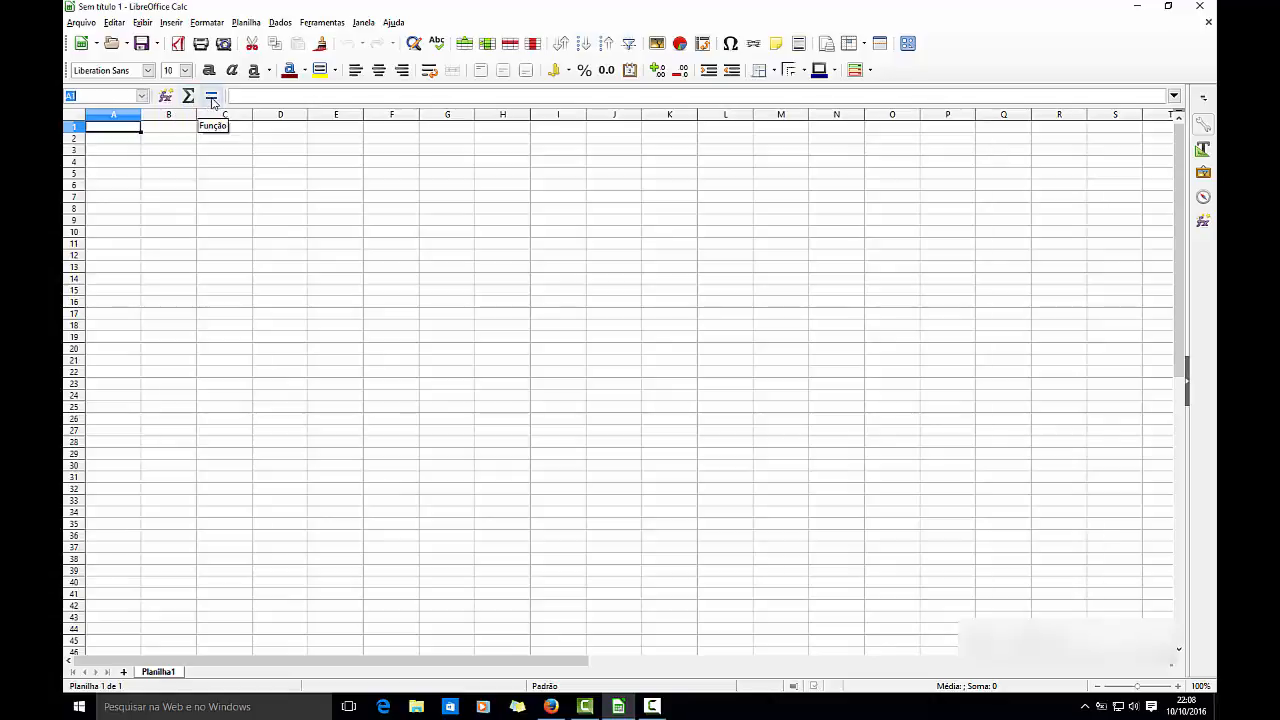
left_click(244, 96)
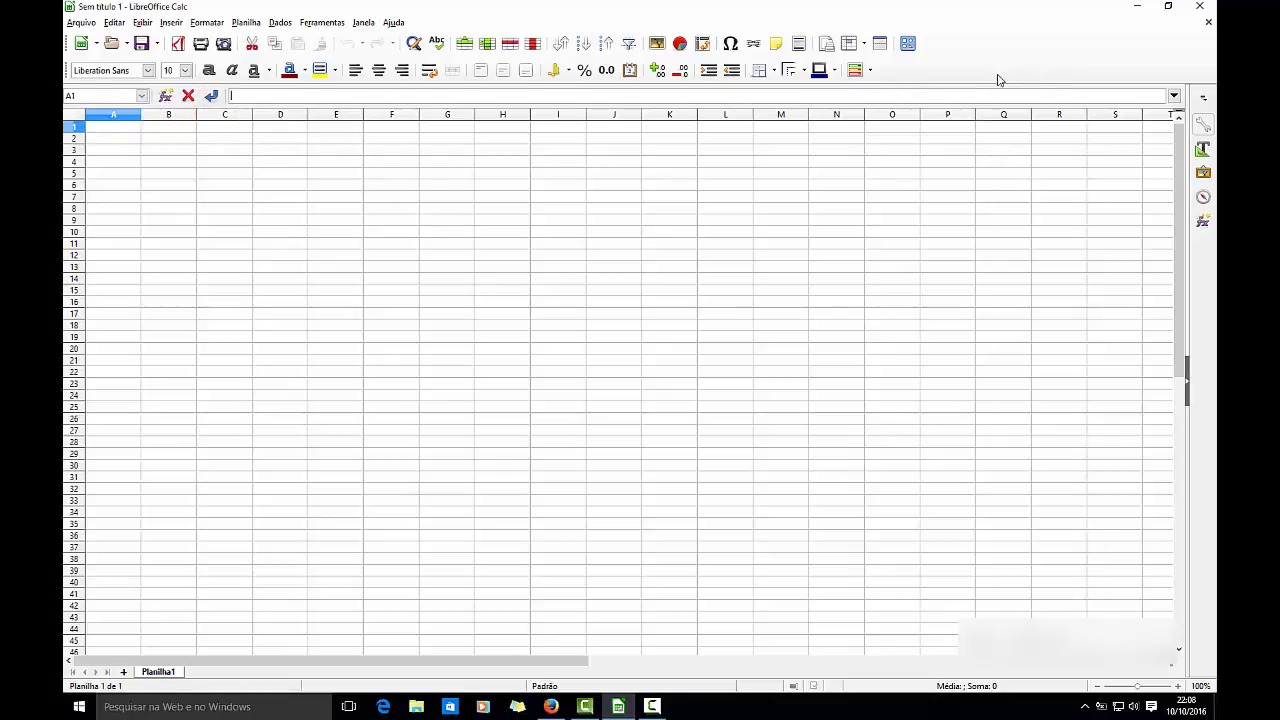
left_click(180, 198)
left_click(245, 96)
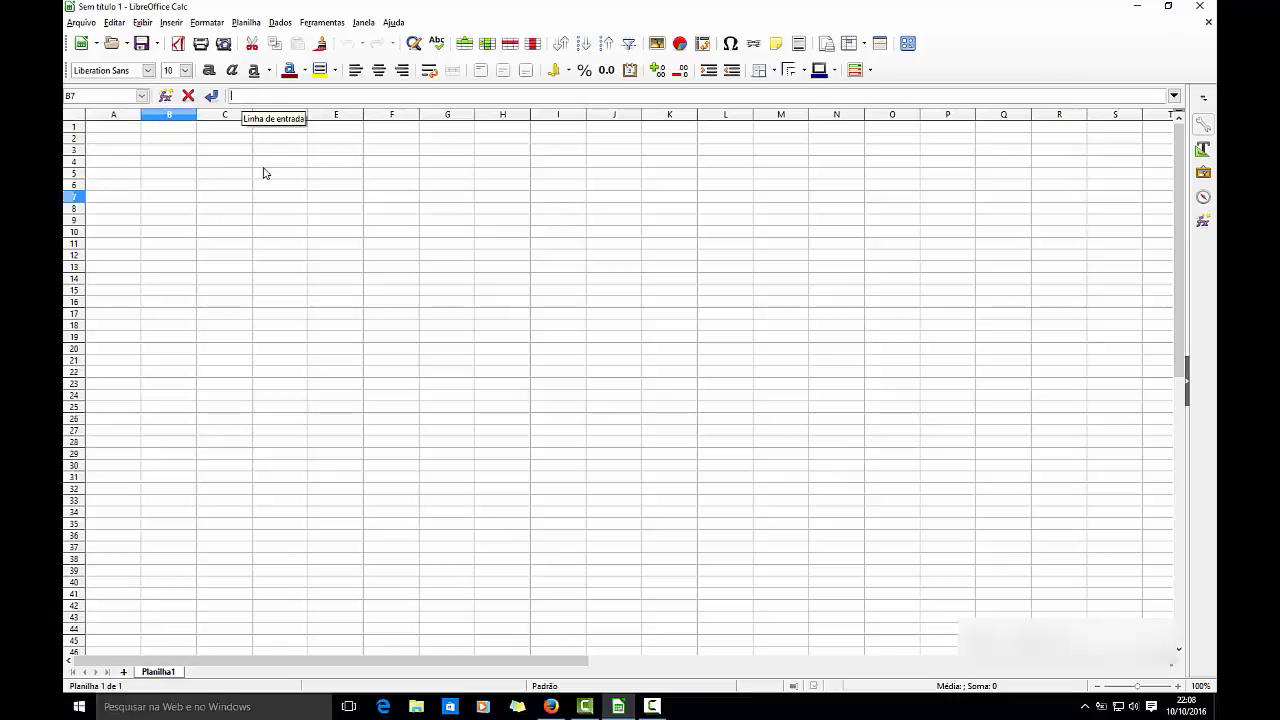
left_click(148, 174)
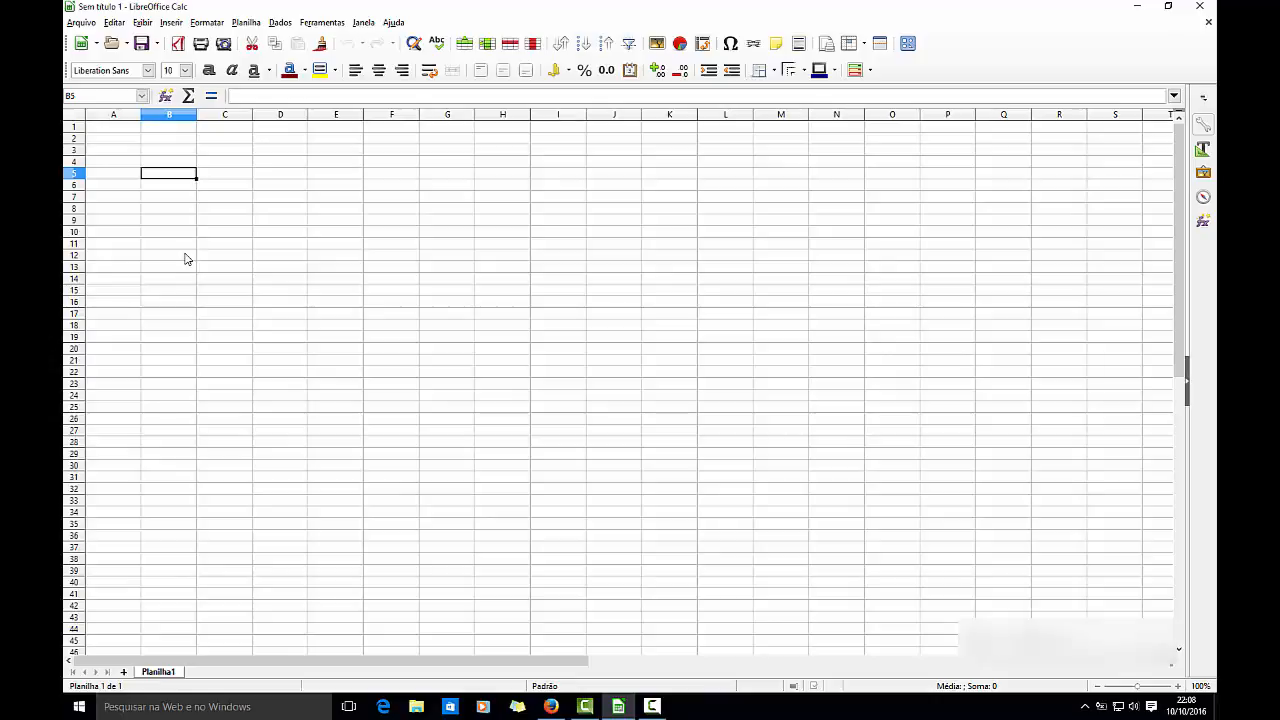
Step: Select the whole columns from A to K one at a time, finishing on column J, to examine the column headers
left_click(116, 117)
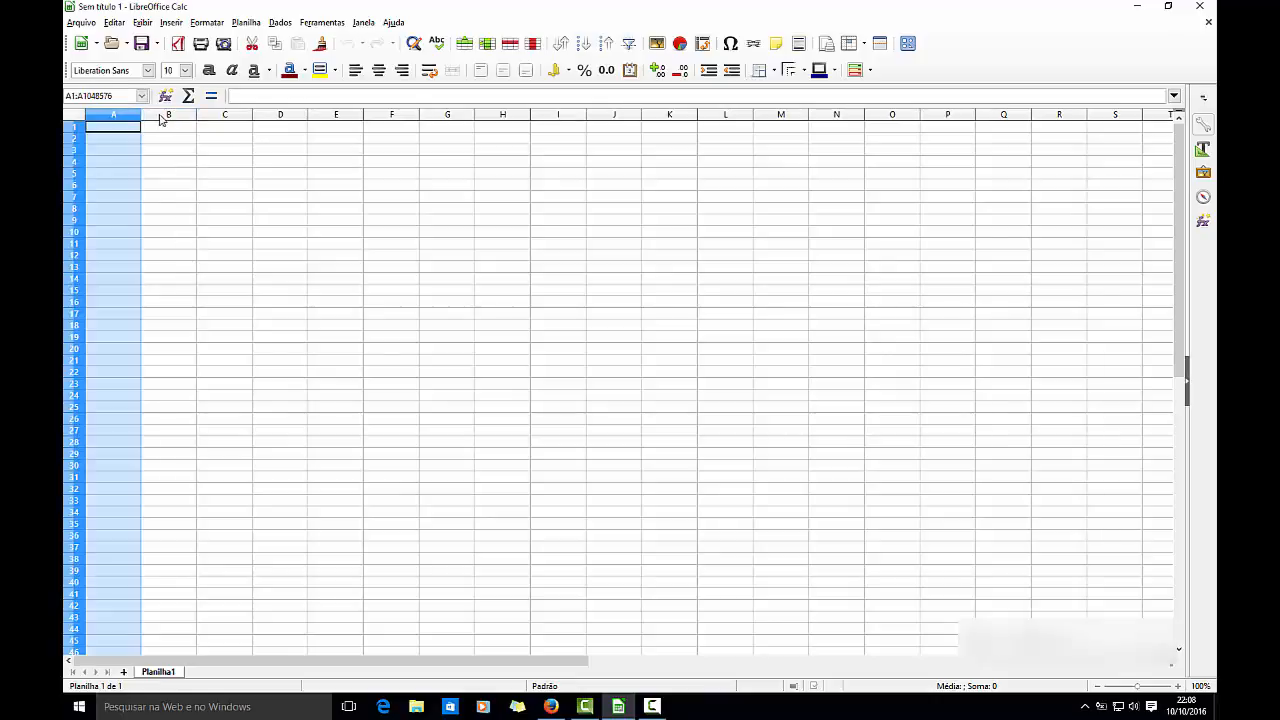
left_click(170, 115)
left_click(226, 115)
left_click(267, 117)
left_click(322, 116)
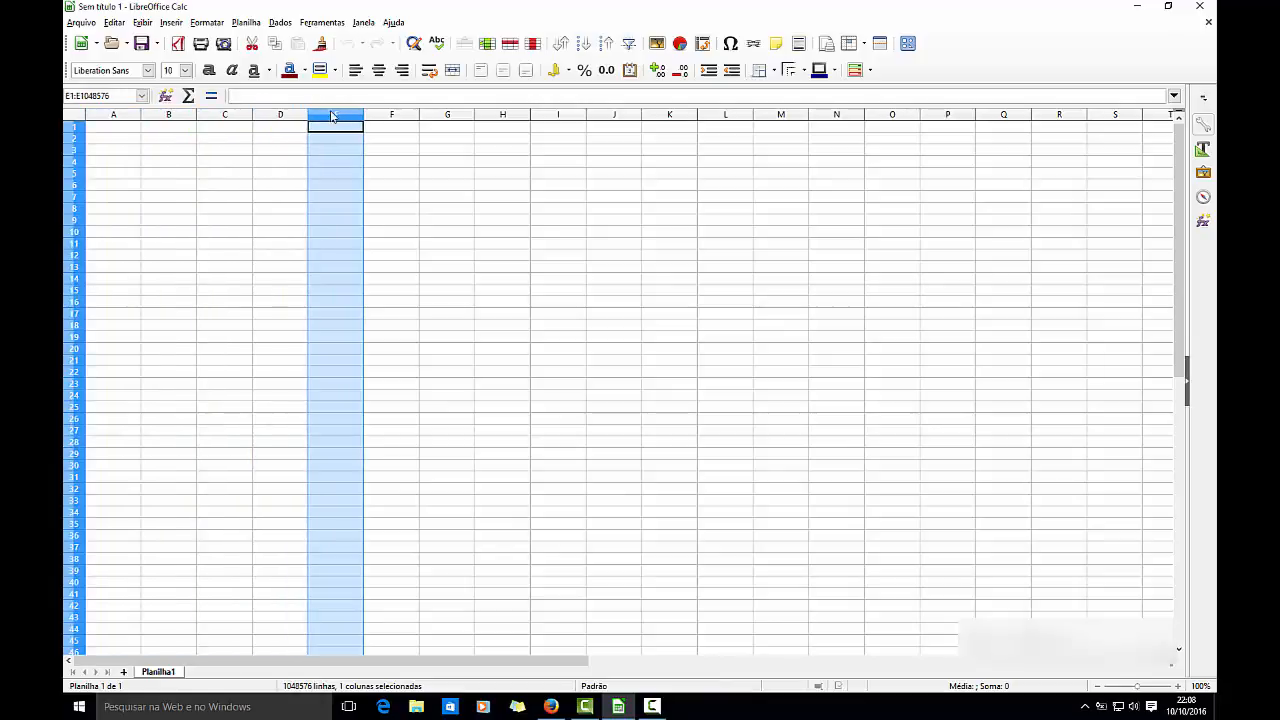
left_click(380, 116)
left_click(441, 118)
left_click(505, 118)
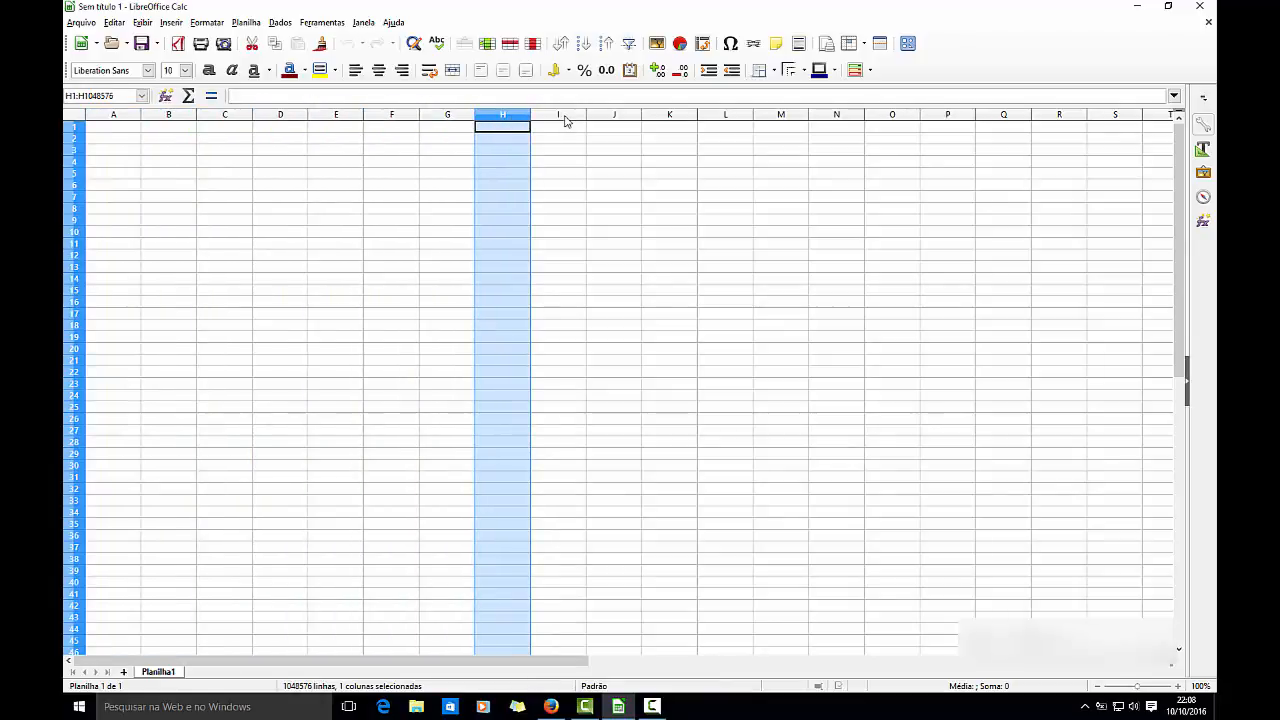
left_click(566, 118)
left_click(609, 119)
left_click(665, 118)
left_click(623, 118)
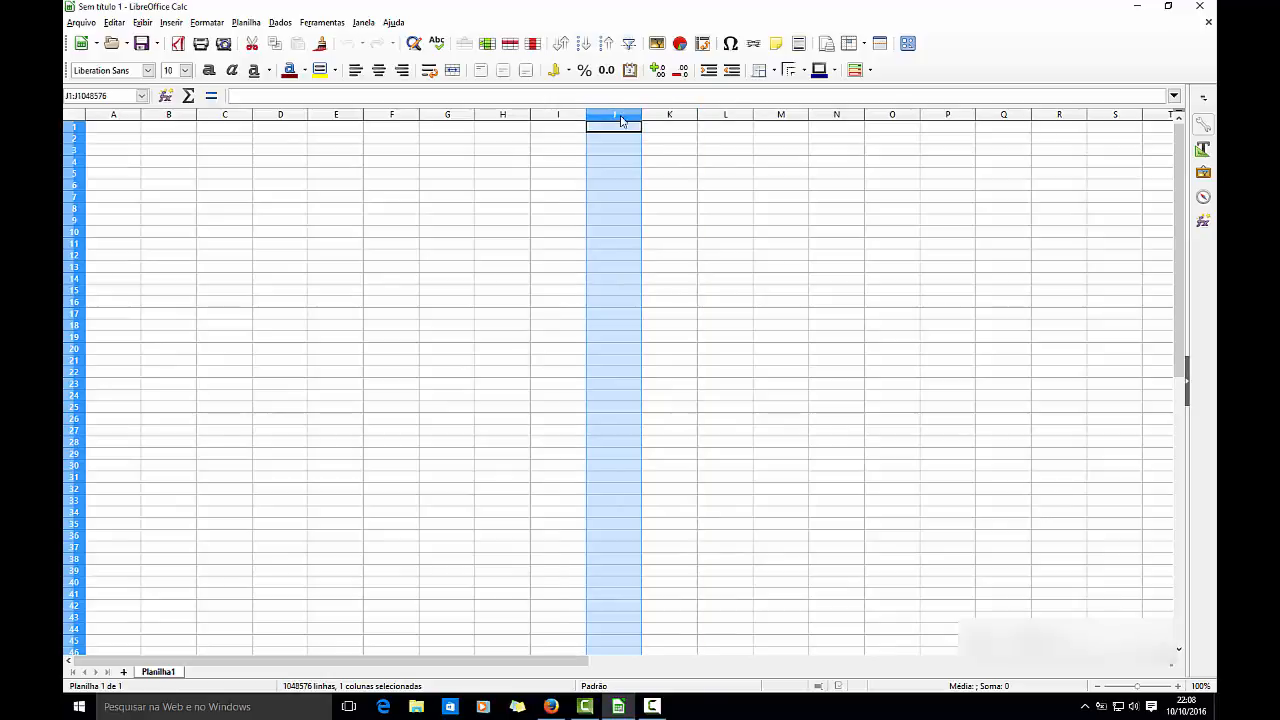
Step: Select the whole of row 2 to examine the row headers, finishing on cell A3
left_click(224, 126)
left_click(75, 139)
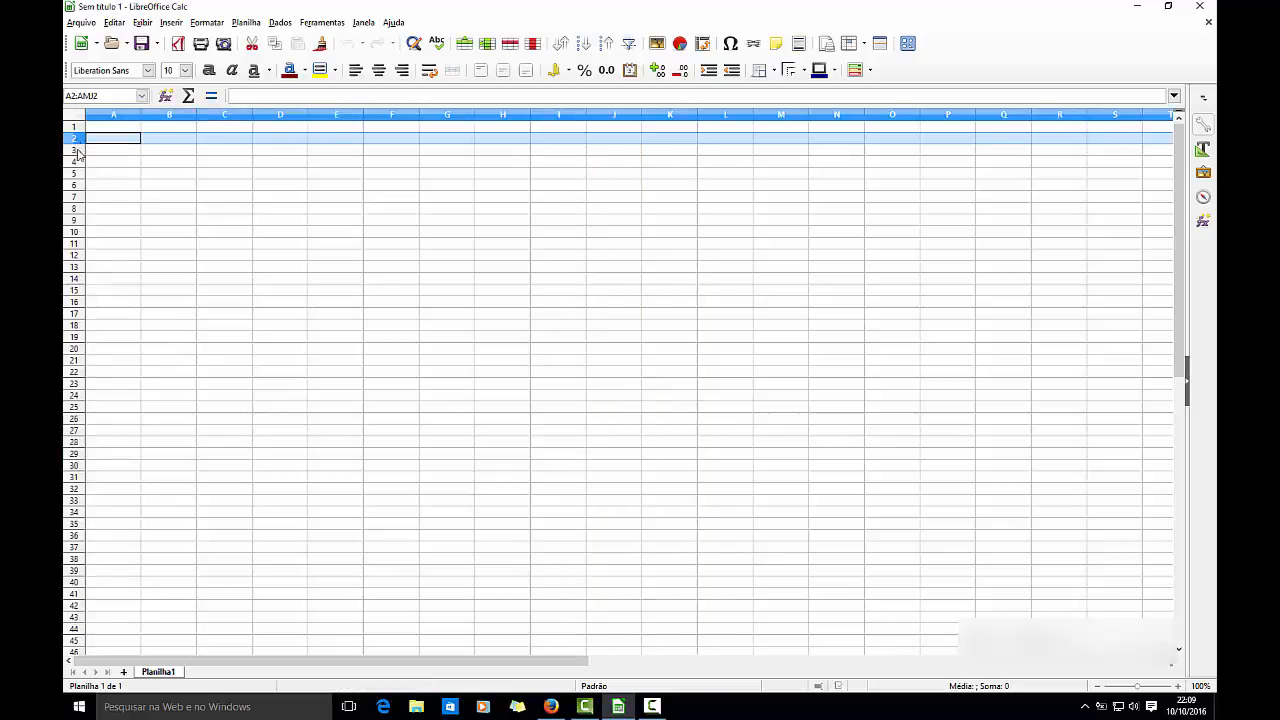
left_click(136, 172)
left_click(138, 162)
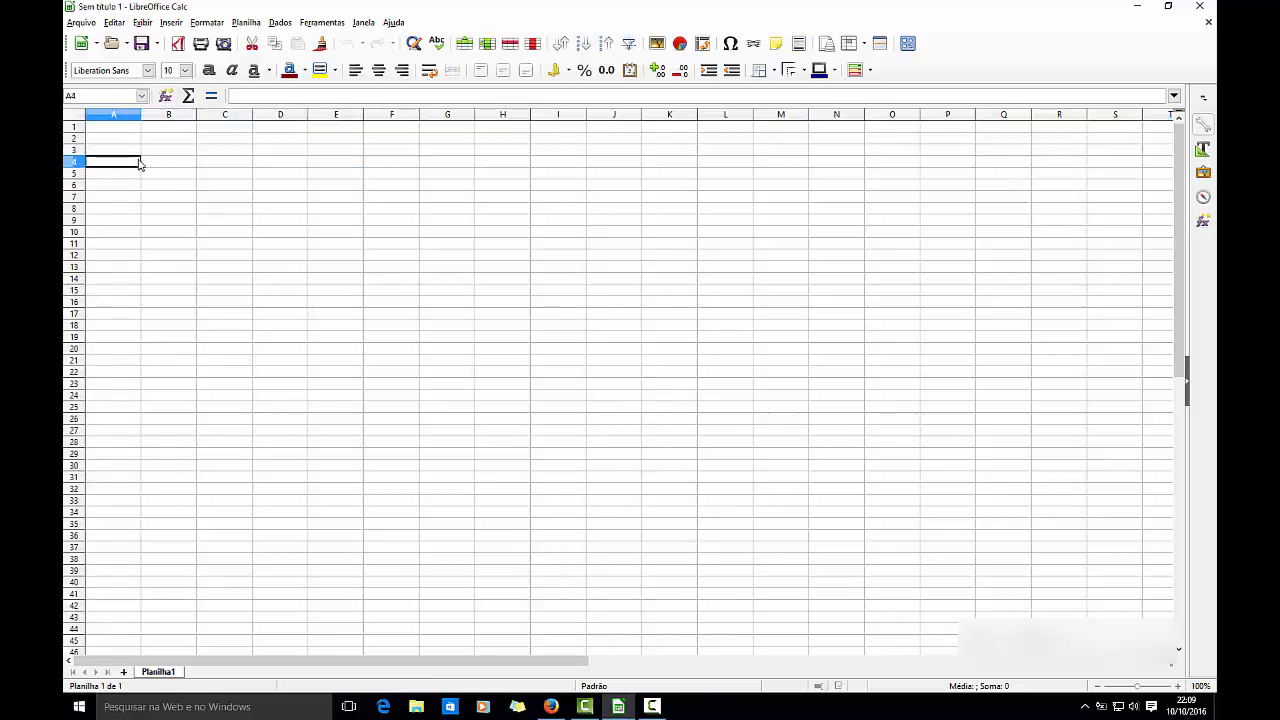
left_click(119, 150)
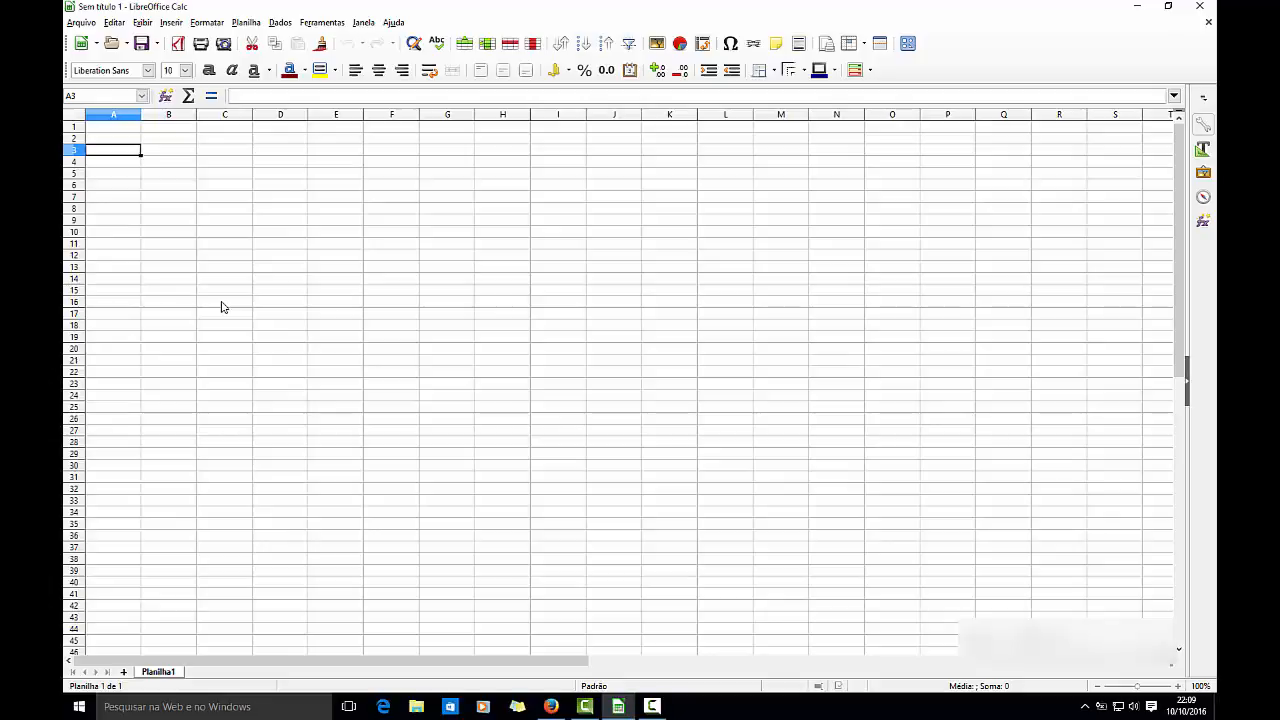
Step: Select single cells across the grid, including B13, C10, H19, F17, K10, B14 and D13, to examine their column and row references
left_click(184, 266)
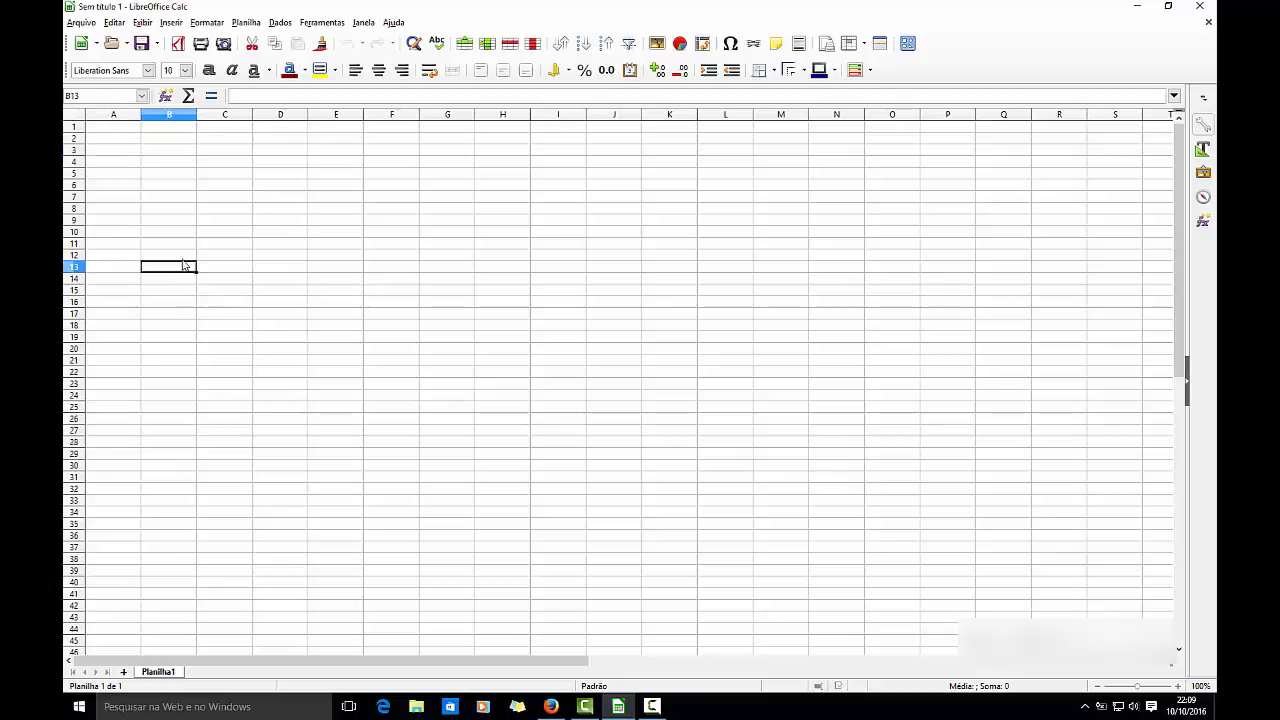
left_click(182, 255)
left_click(182, 244)
left_click(184, 232)
left_click(215, 232)
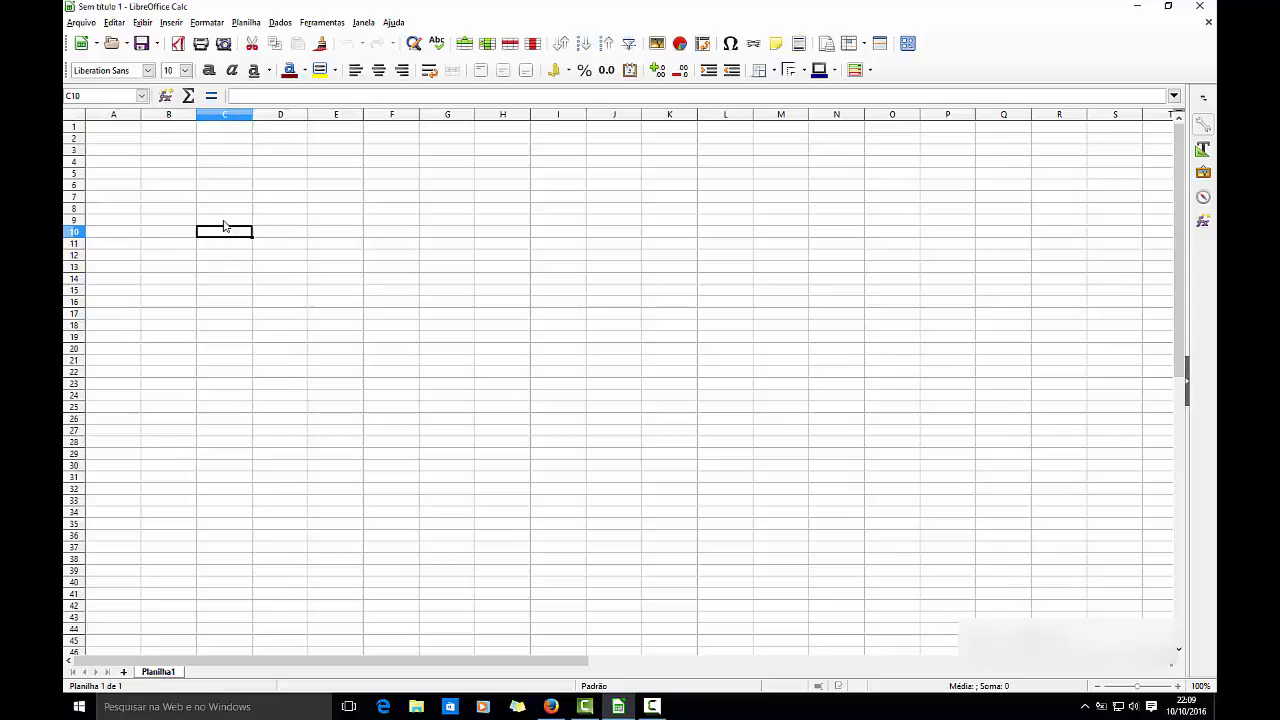
left_click(505, 338)
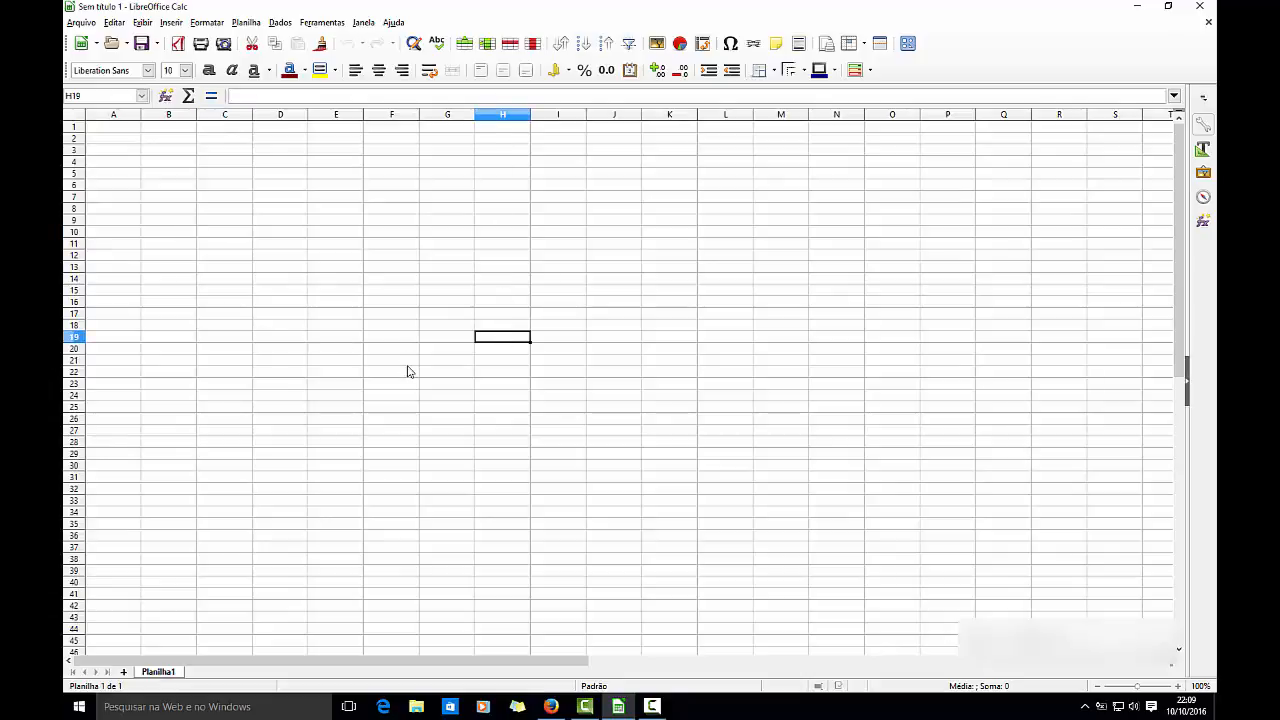
left_click(360, 317)
left_click(380, 312)
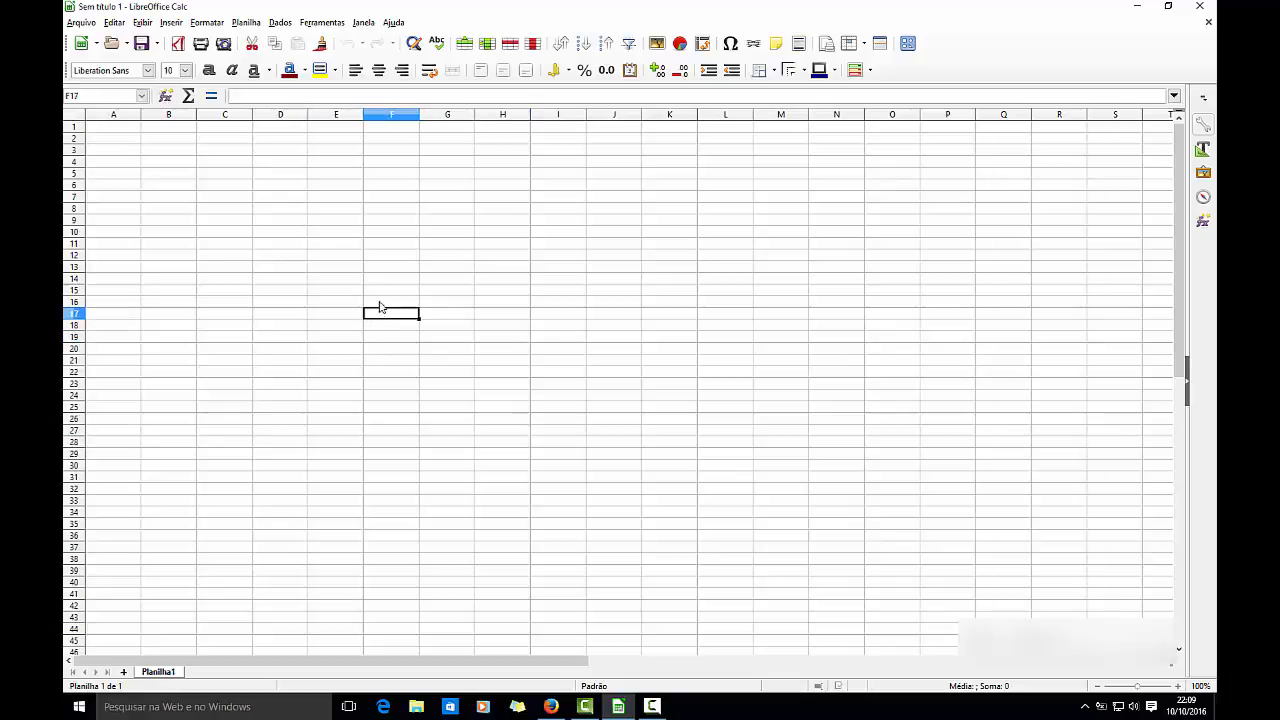
left_click(379, 302)
left_click(379, 282)
left_click(523, 247)
left_click(590, 234)
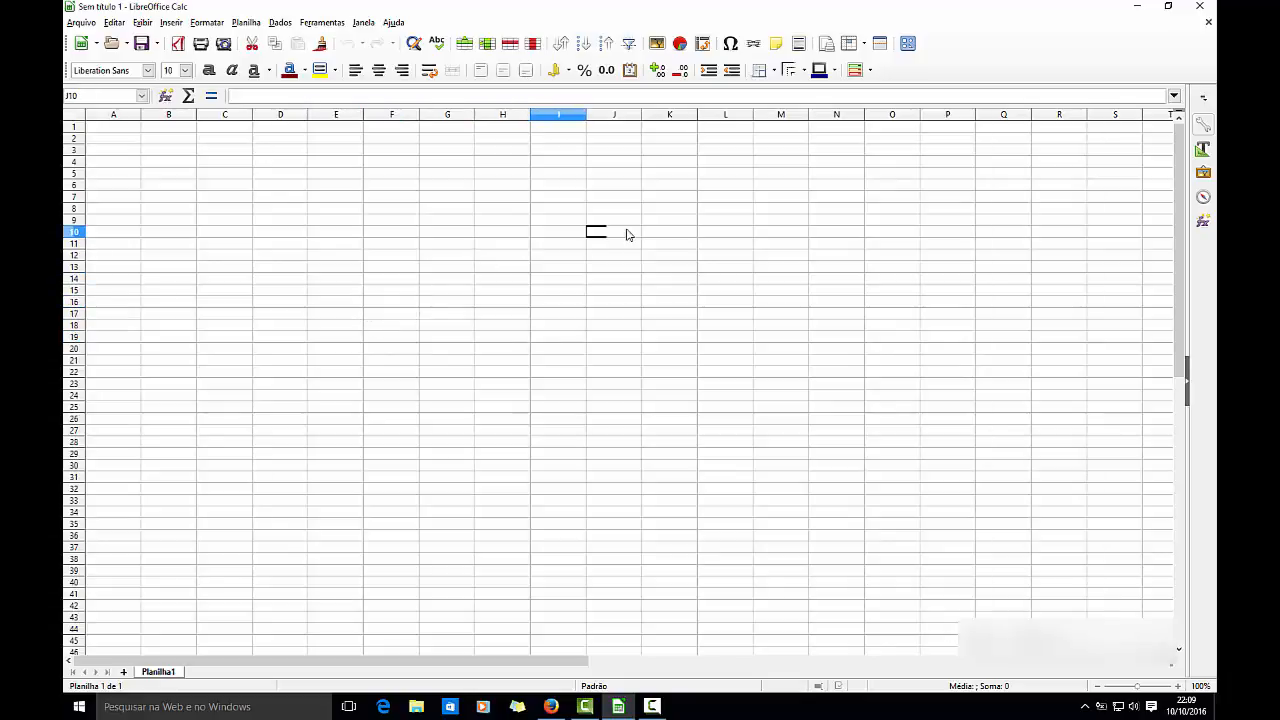
left_click(665, 232)
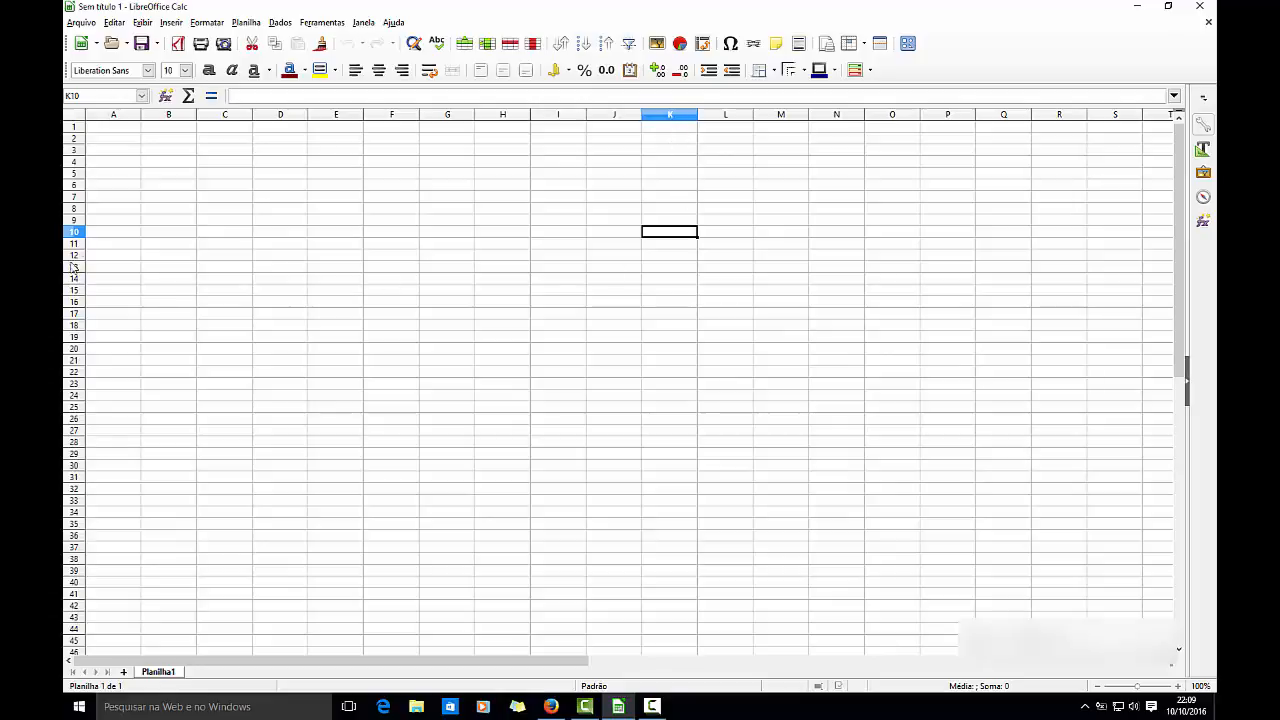
left_click(188, 280)
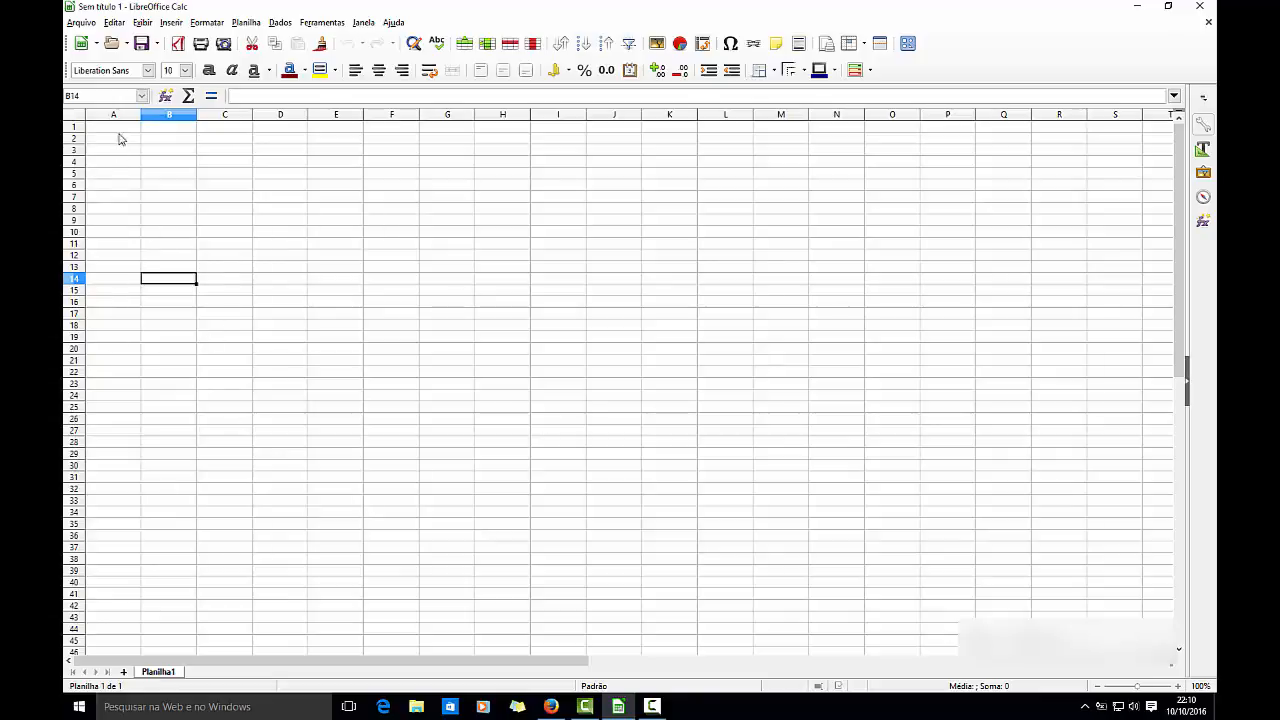
left_click(270, 279)
left_click(275, 268)
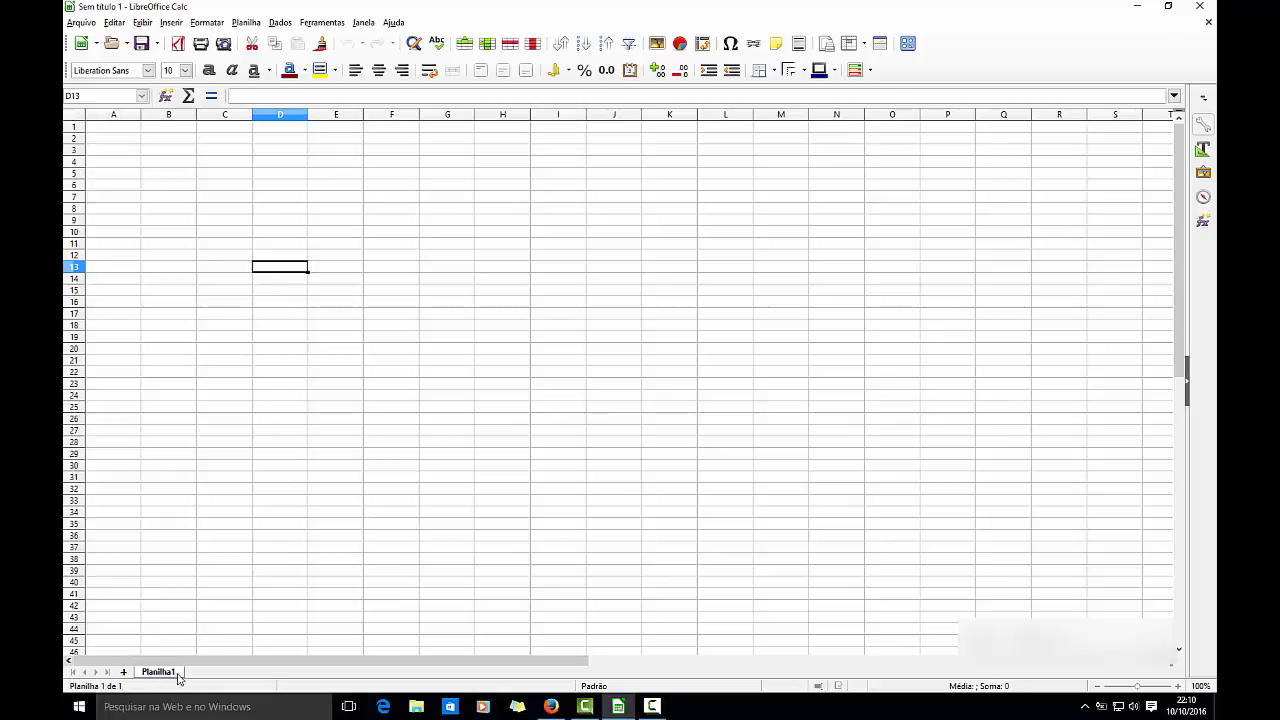
Step: Add two new sheets to the spreadsheet, view Planilha2 and return to Planilha1
double_click(124, 672)
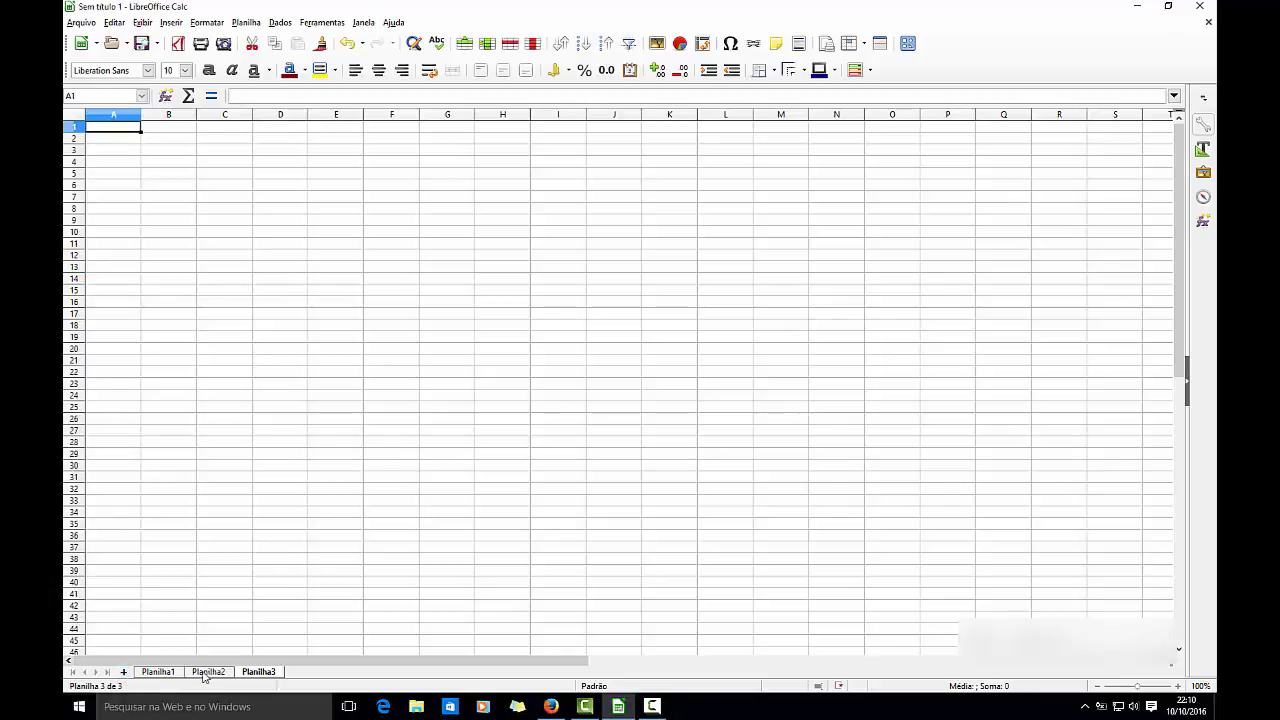
left_click(209, 672)
left_click(168, 675)
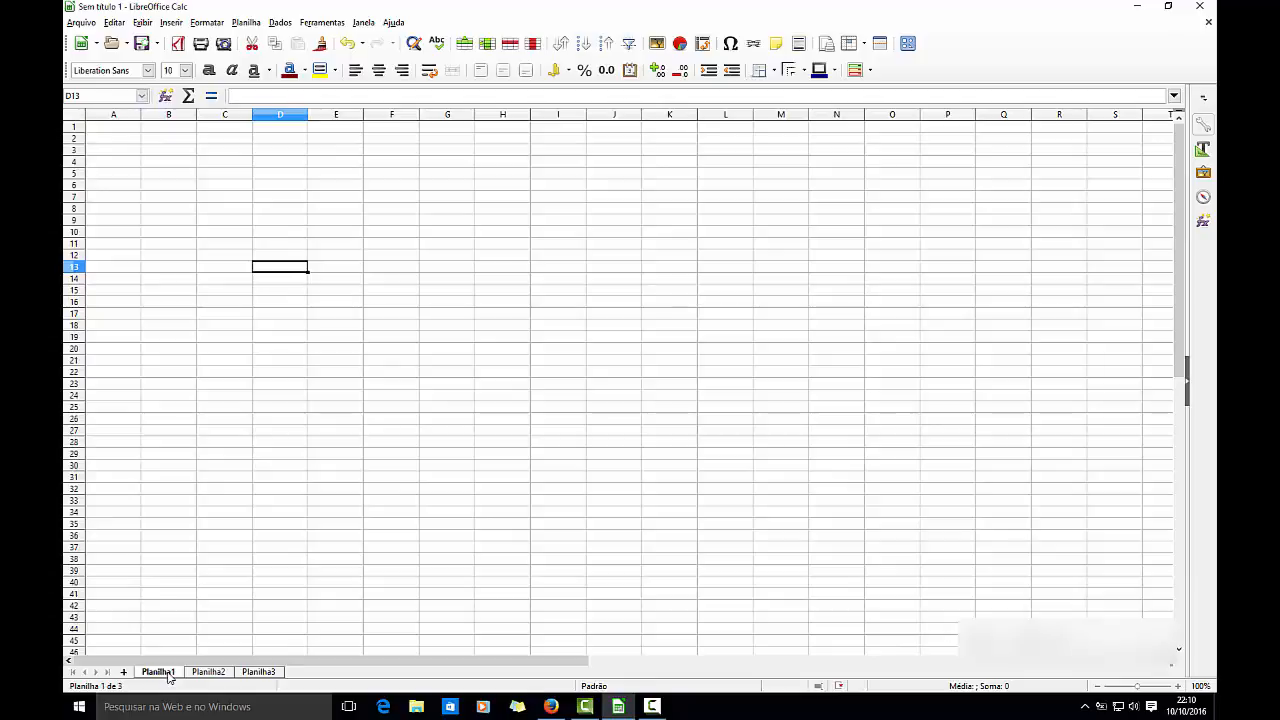
Step: Rename the sheet Planilha1 as "Lista de Compras"
right_click(168, 675)
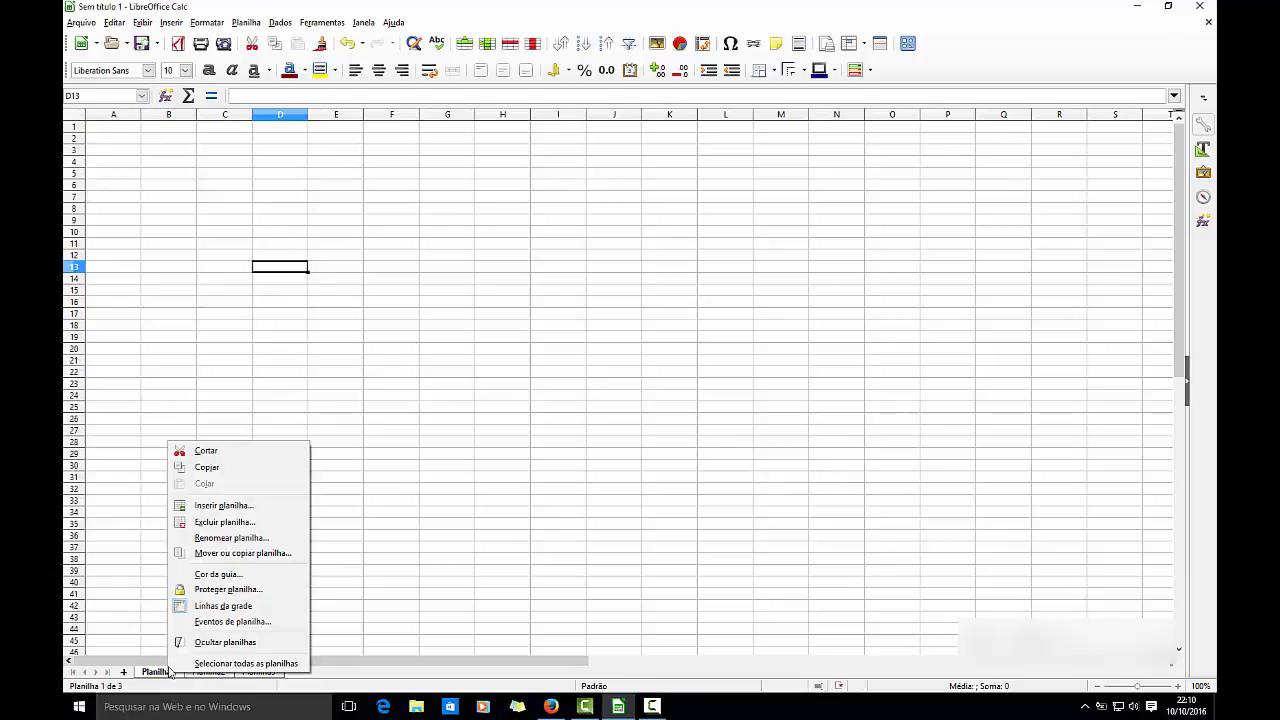
left_click(250, 540)
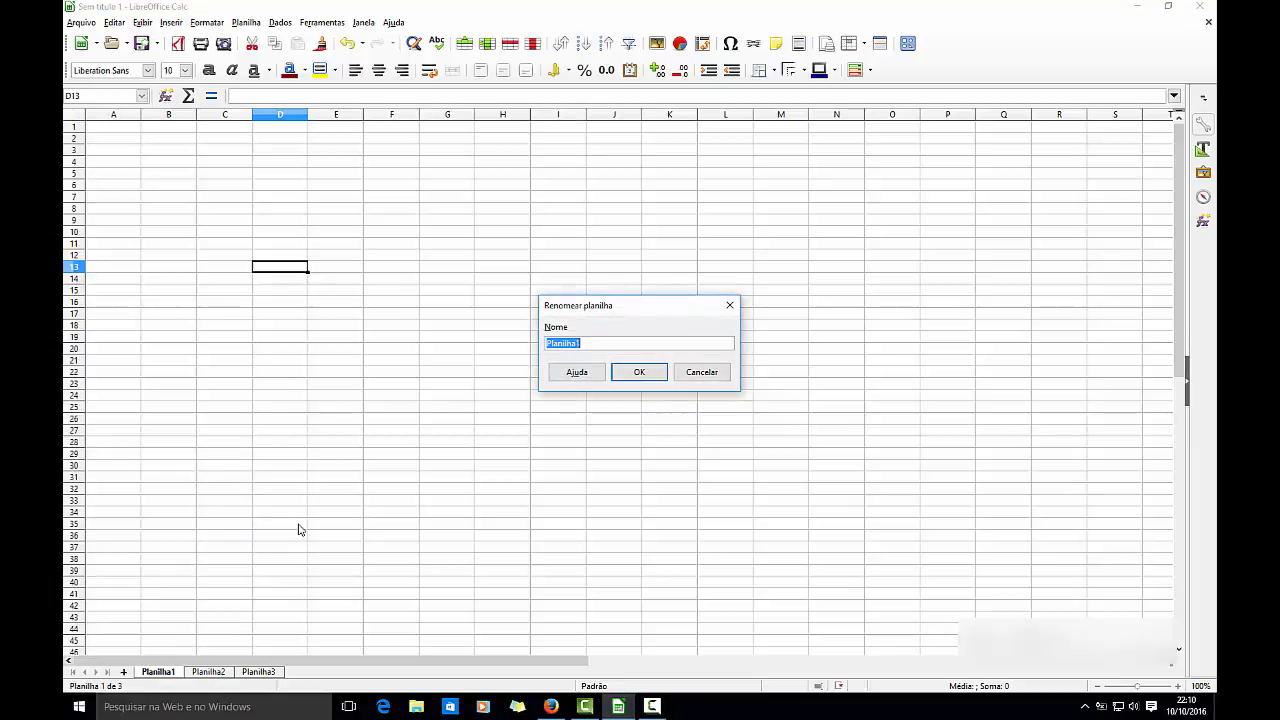
type("Lista de Compras")
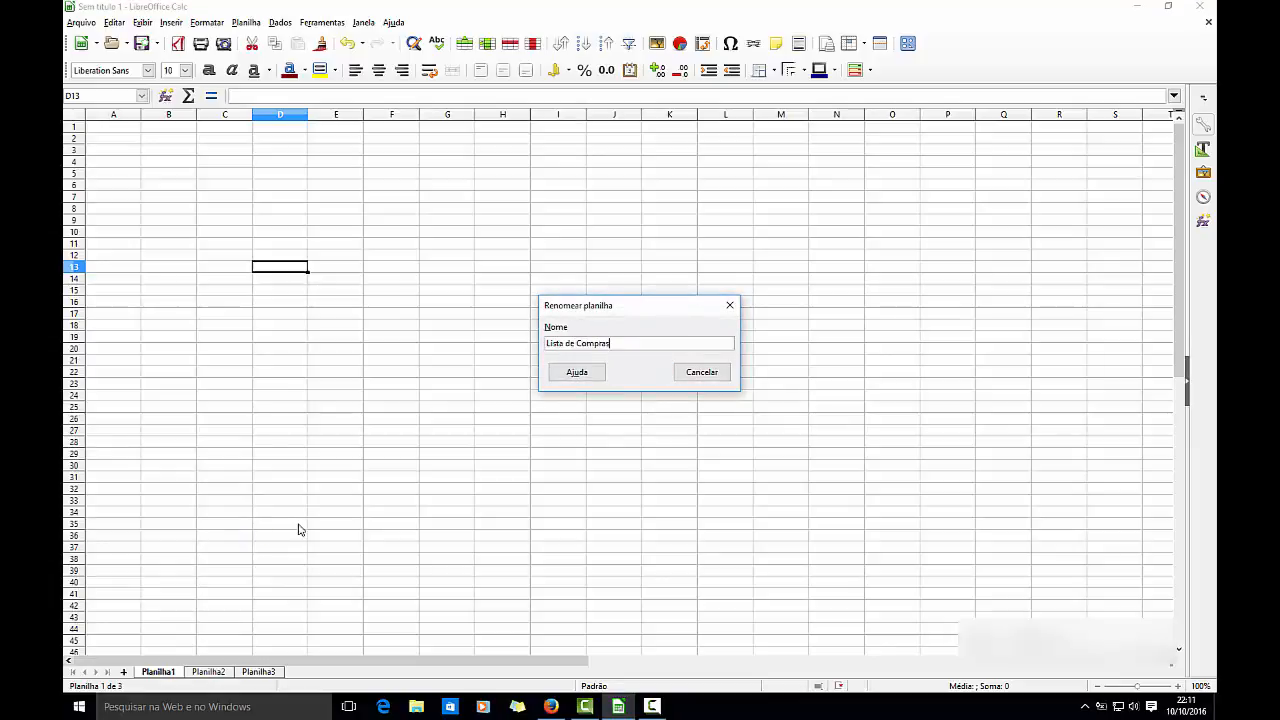
key("Return")
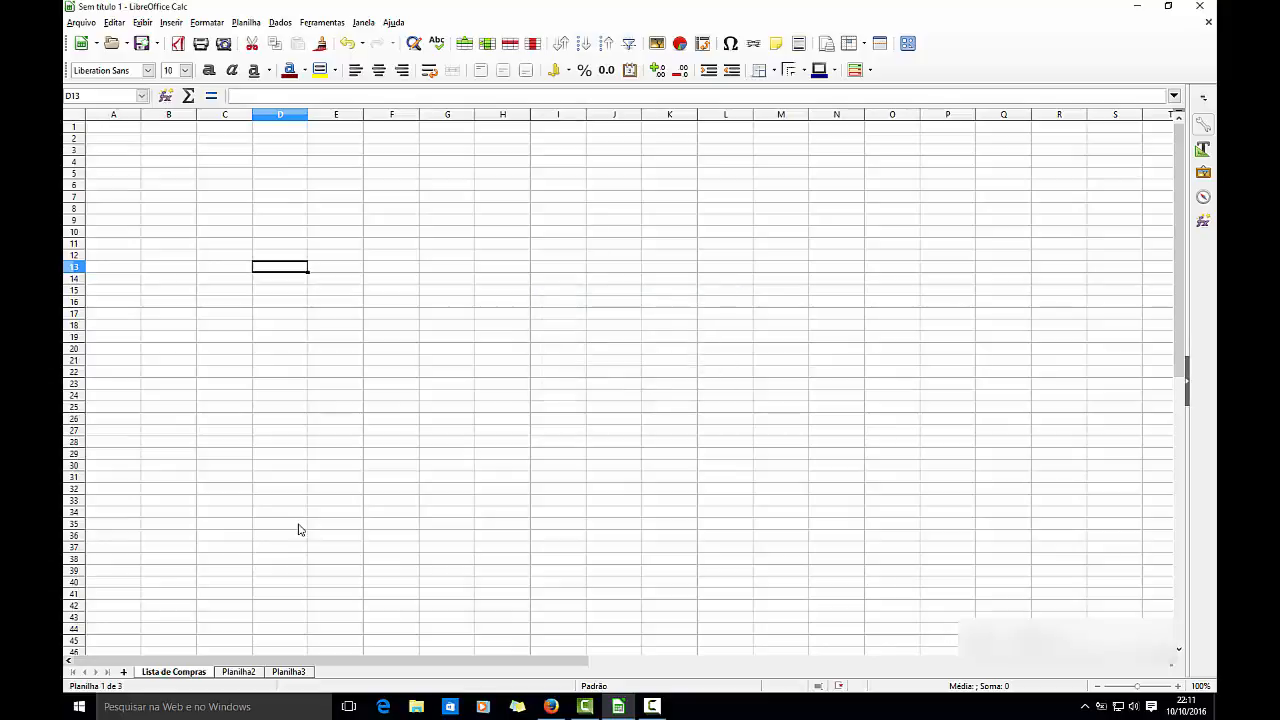
Step: View the Planilha2 sheet, return to Lista de Compras and examine its horizontal and vertical scrolling
left_click(239, 673)
left_click(197, 676)
mouse_move(583, 662)
left_mouse_down()
mouse_move(850, 640)
mouse_move(600, 645)
mouse_move(1010, 640)
mouse_move(894, 662)
mouse_move(580, 660)
left_mouse_up()
mouse_move(1176, 368)
left_mouse_down()
mouse_move(1170, 573)
mouse_move(1170, 357)
left_mouse_up()
Step: Try enlarging the sheet view to 120% and reducing it to 90%, finishing at 100%
left_click(1177, 686)
left_click(1177, 686)
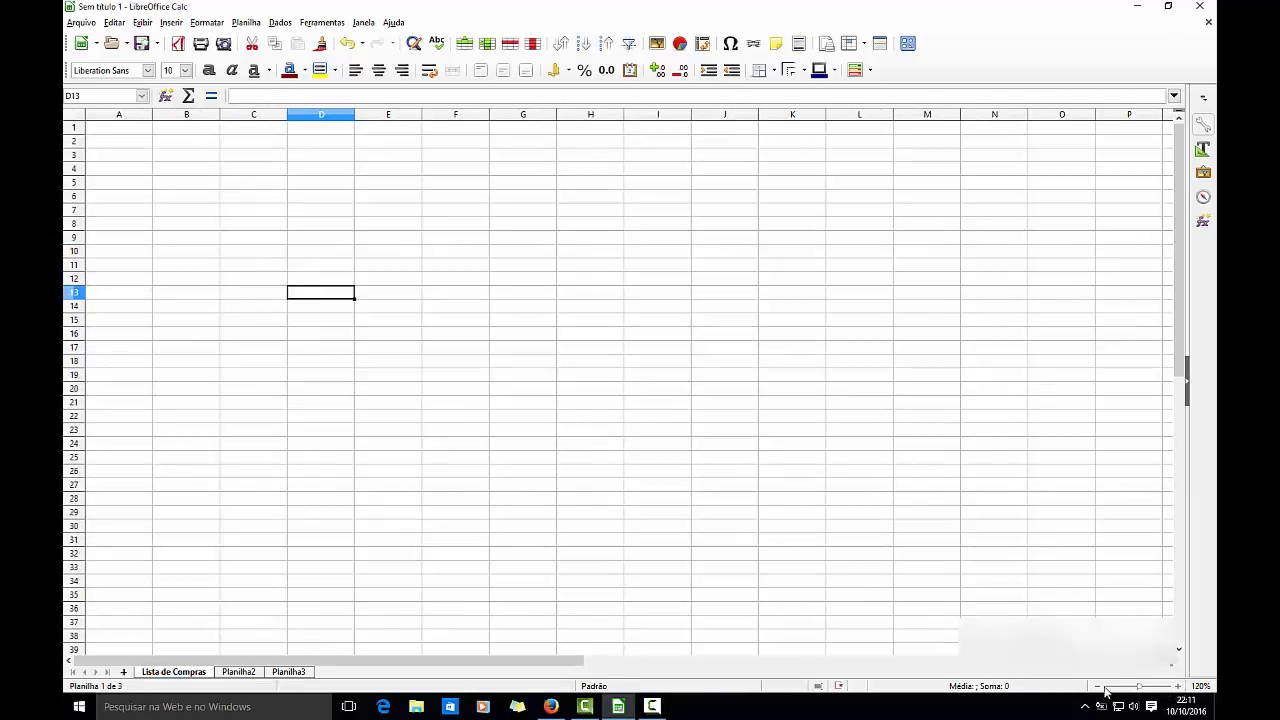
left_click(1098, 687)
left_click(1098, 687)
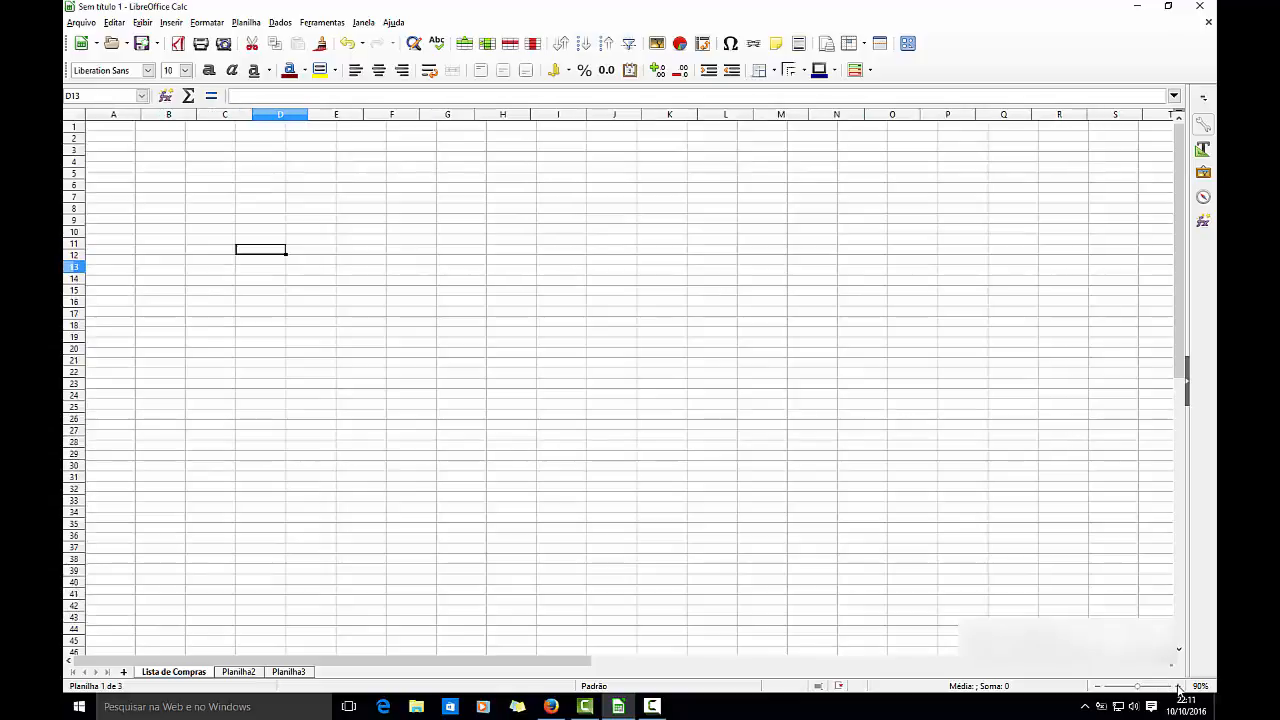
left_click(1177, 686)
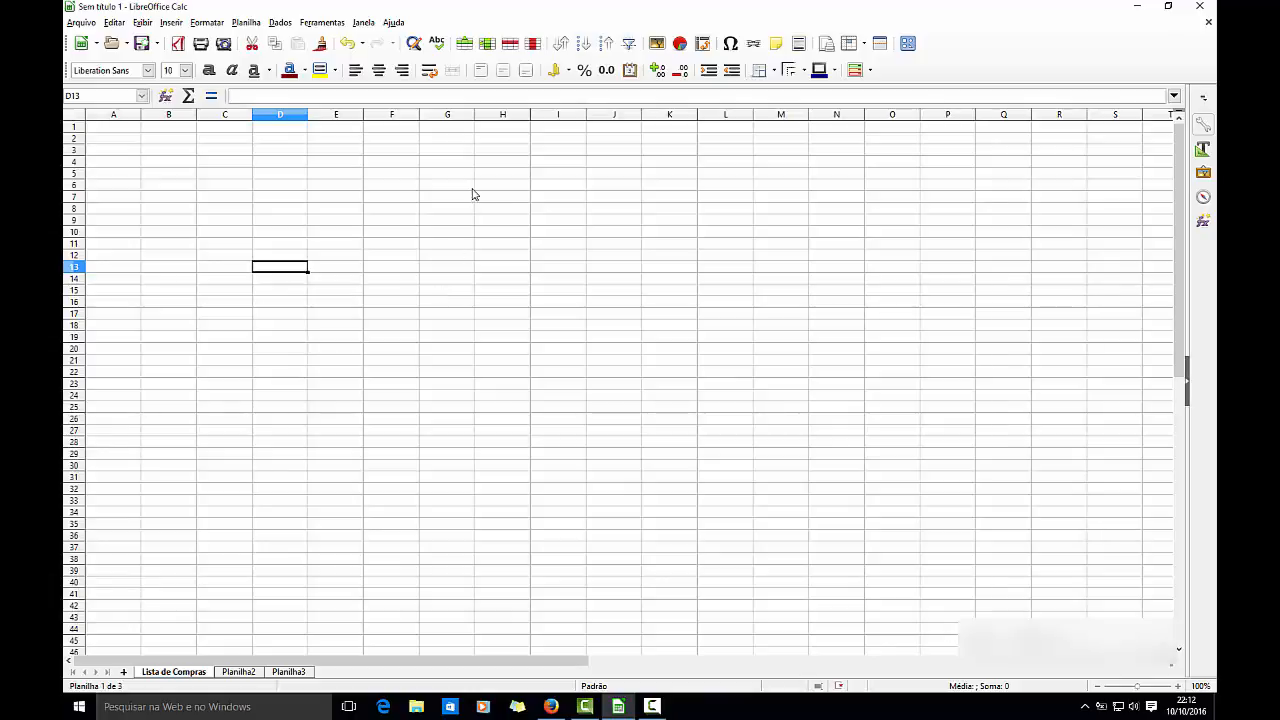
left_click(82, 23)
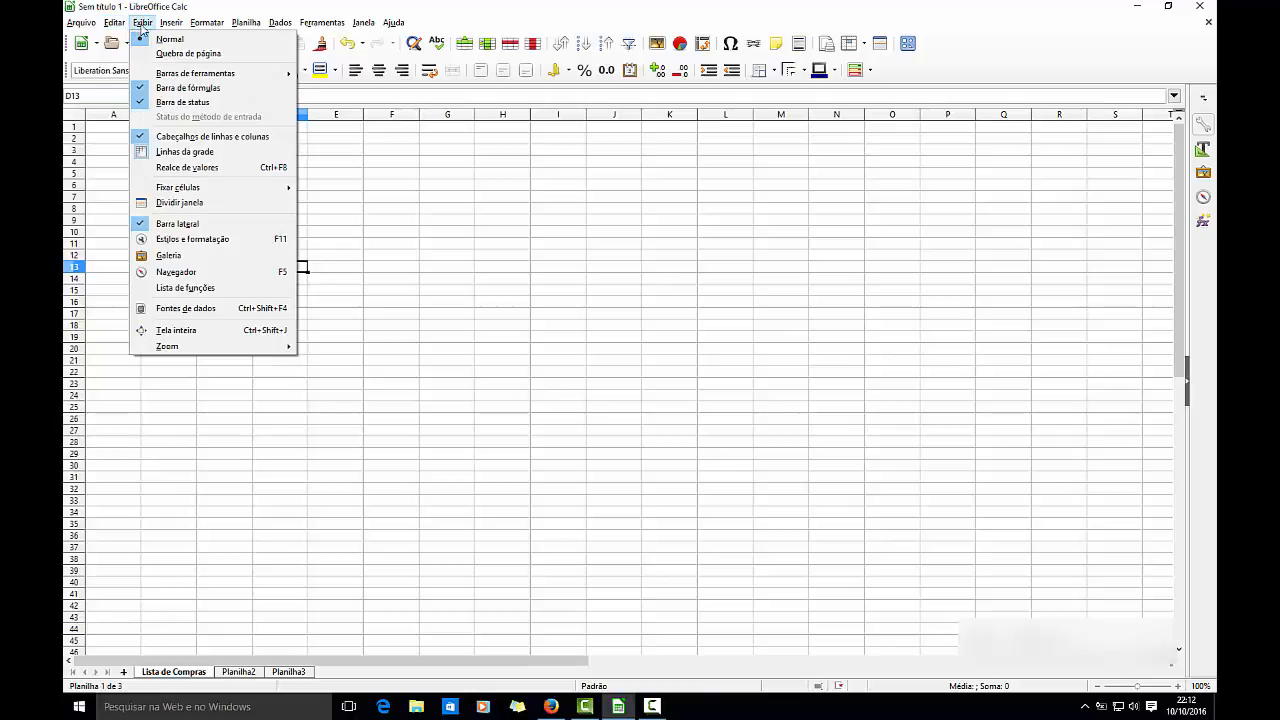
mouse_move(170, 28)
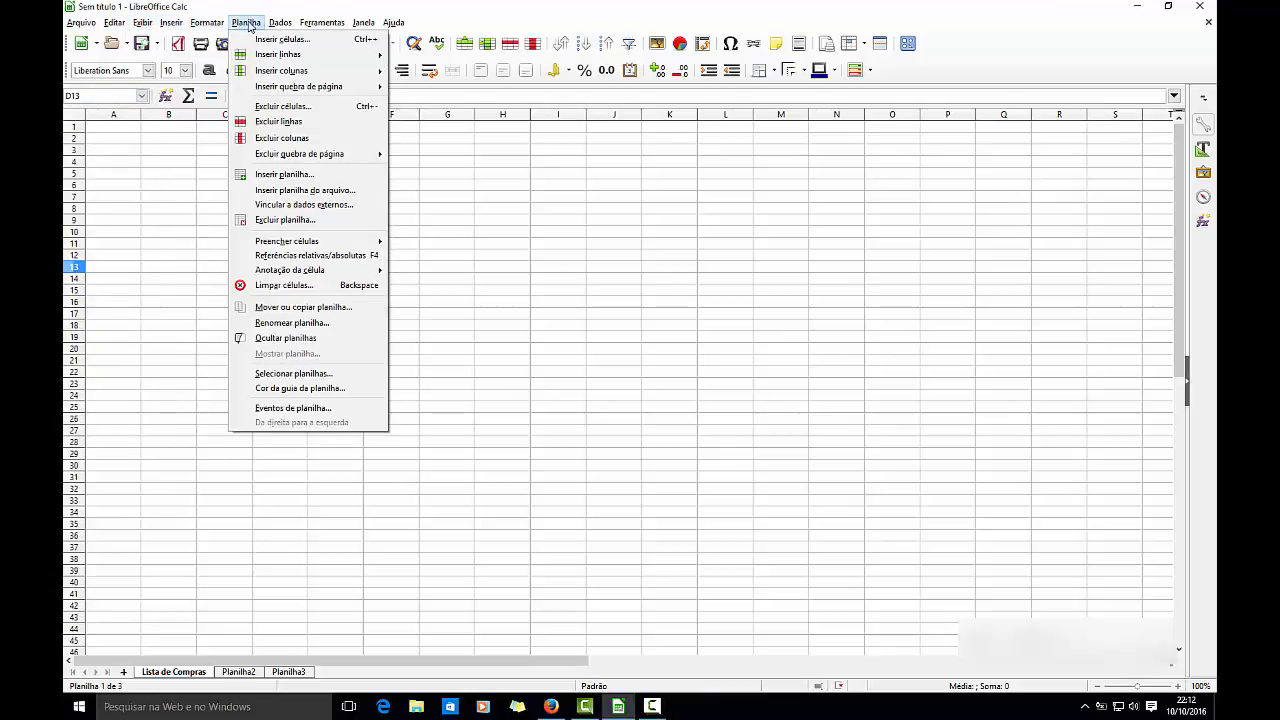
mouse_move(282, 28)
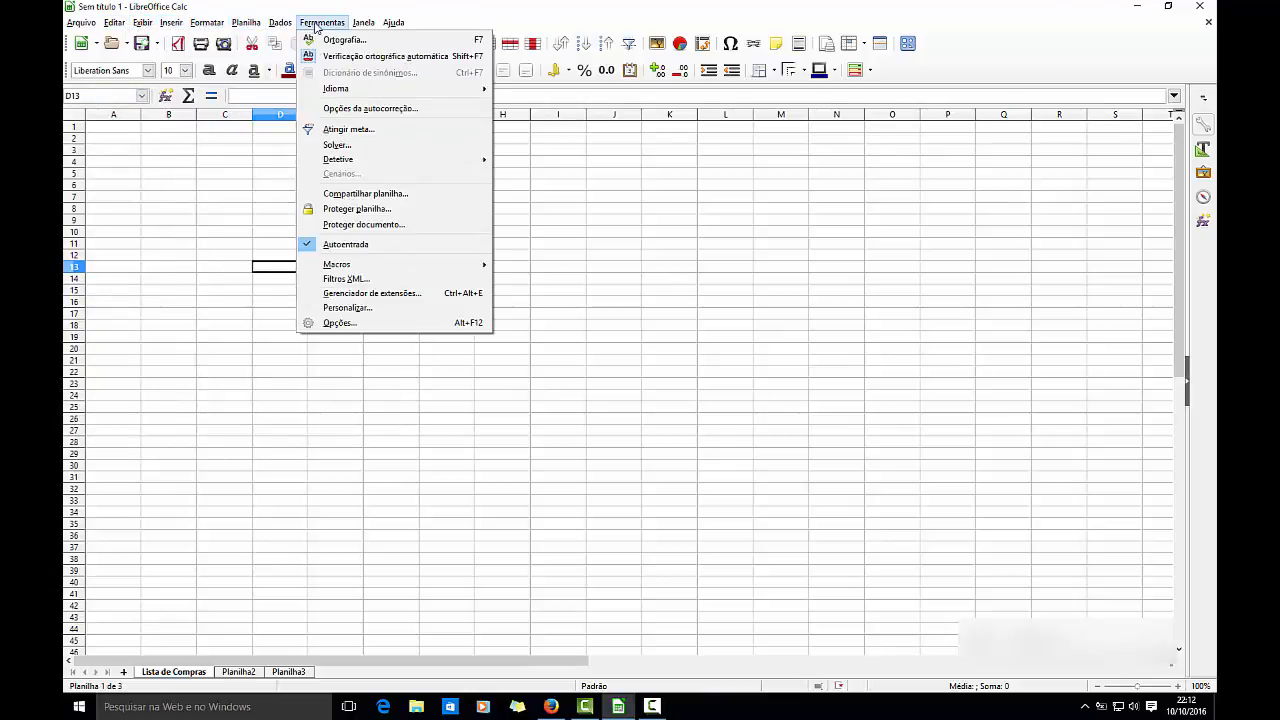
mouse_move(393, 27)
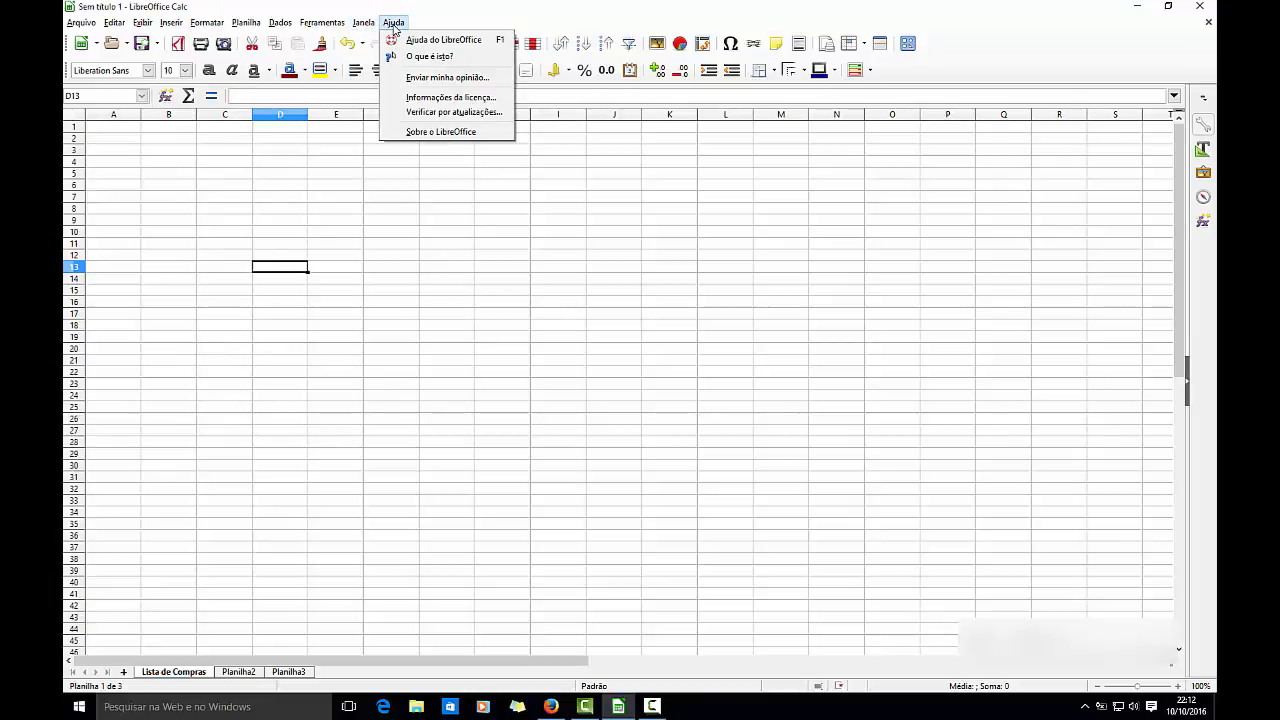
Step: Look over the file and editing commands, and select cell A1 of the Lista de Compras sheet
mouse_move(81, 22)
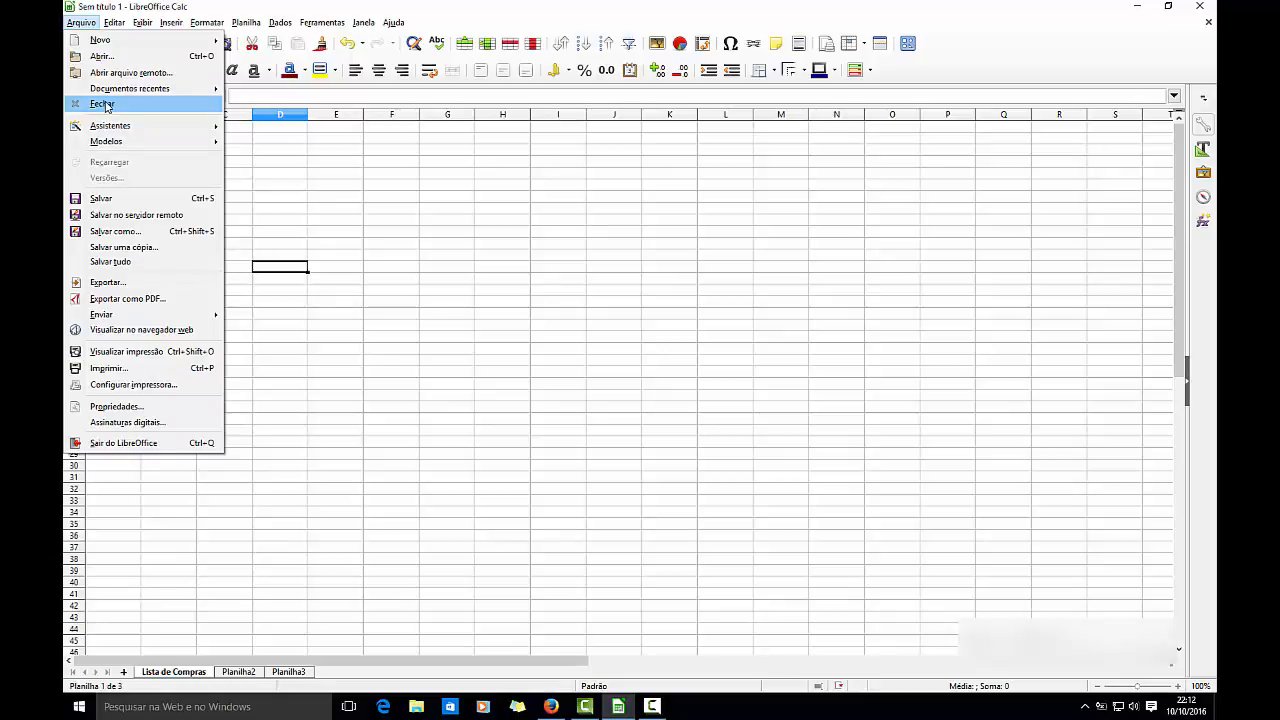
mouse_move(120, 24)
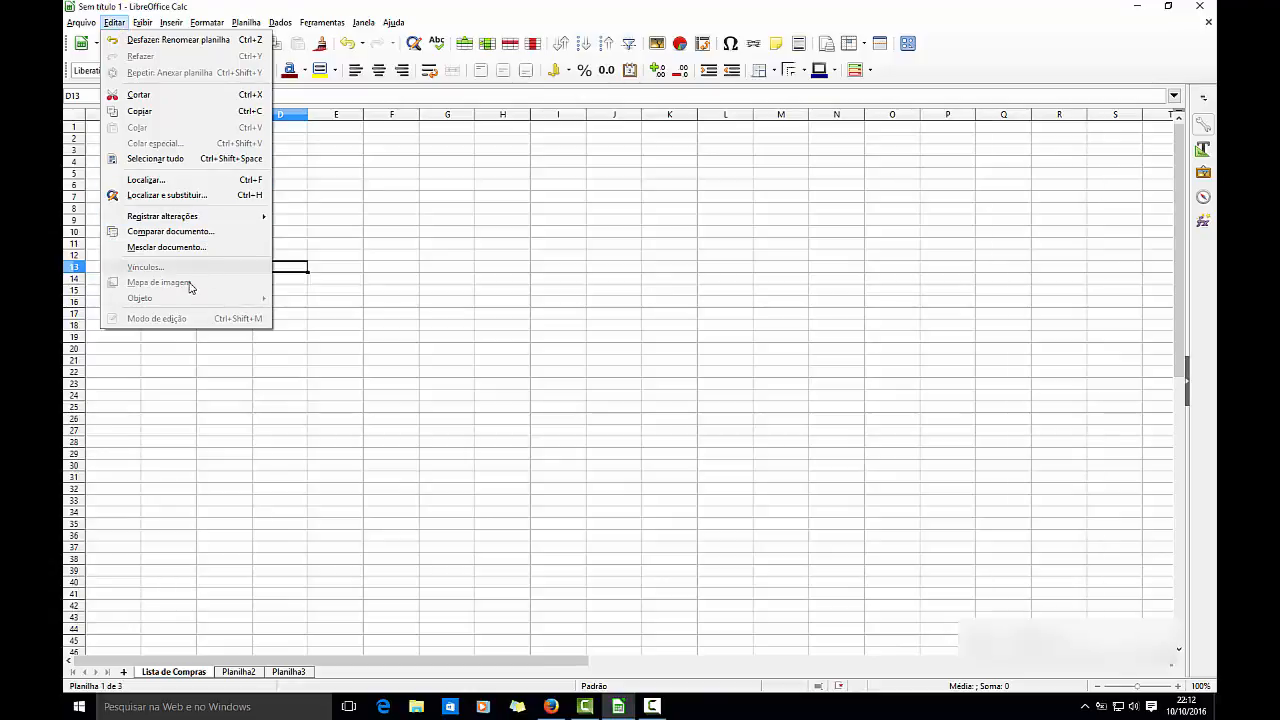
left_click(236, 380)
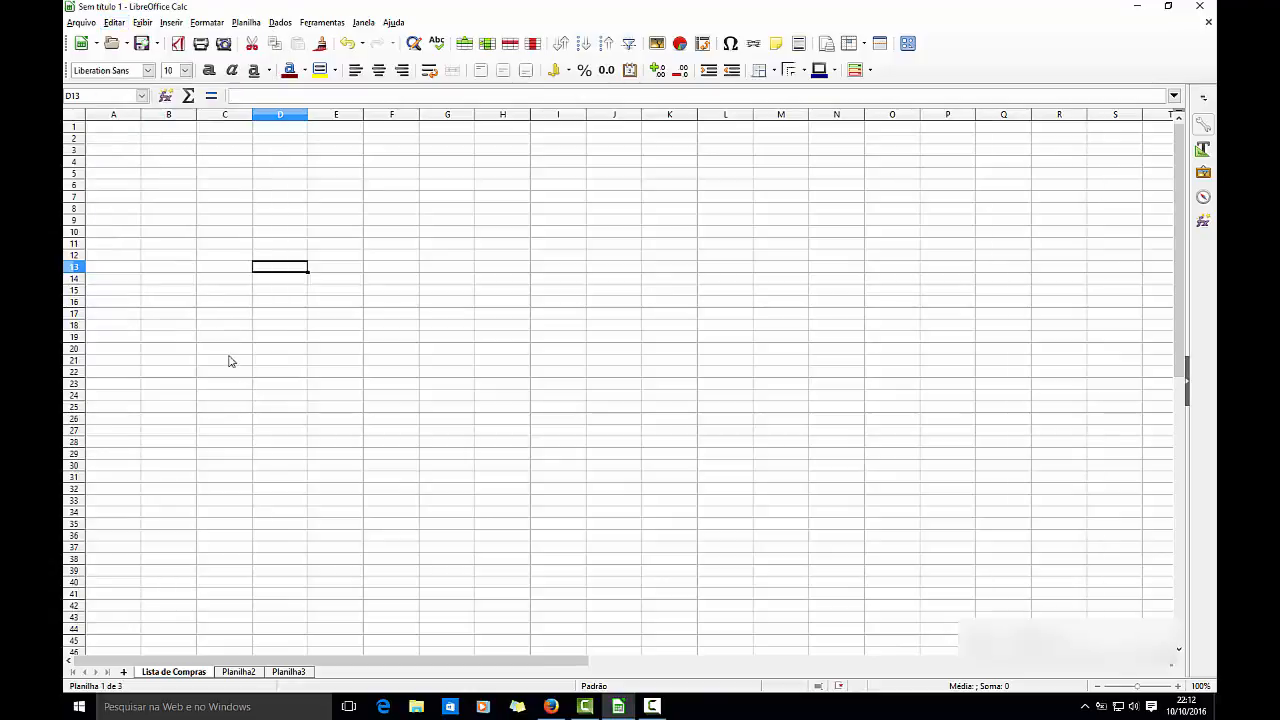
left_click(105, 139)
left_click(104, 128)
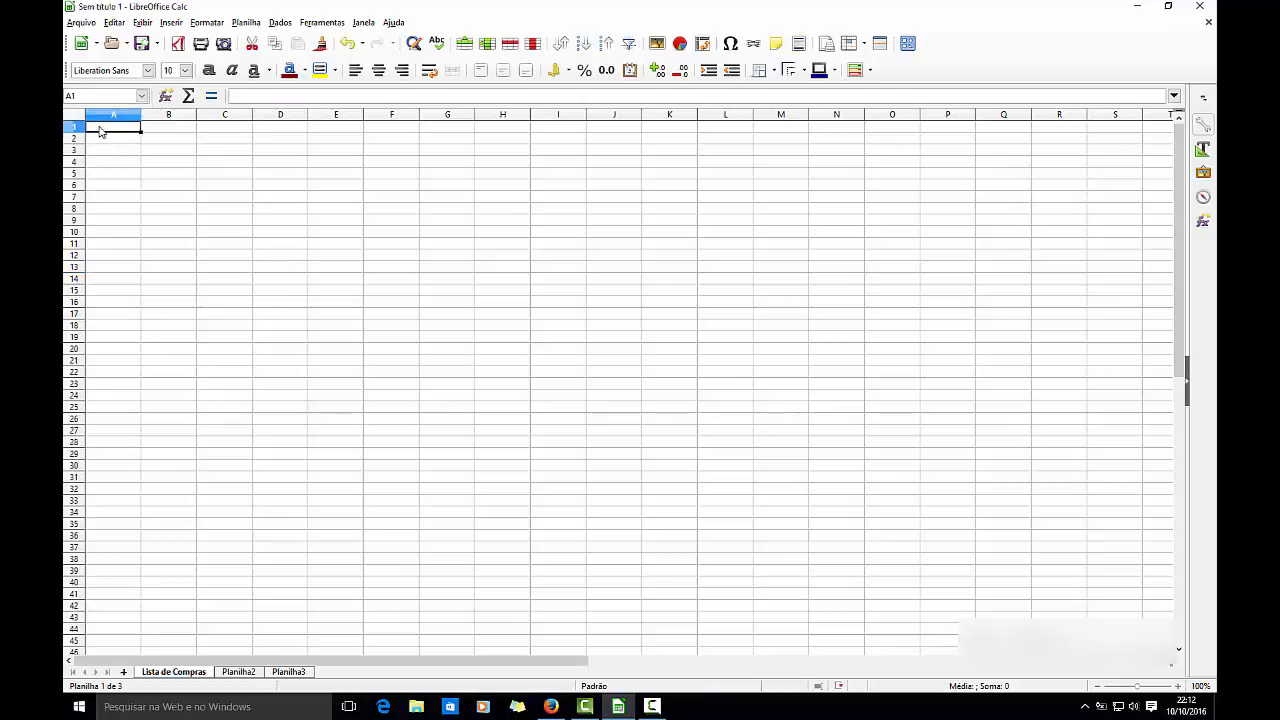
Step: Examine the dialog for opening remote files and dismiss it without opening a file
left_click(80, 25)
mouse_move(86, 46)
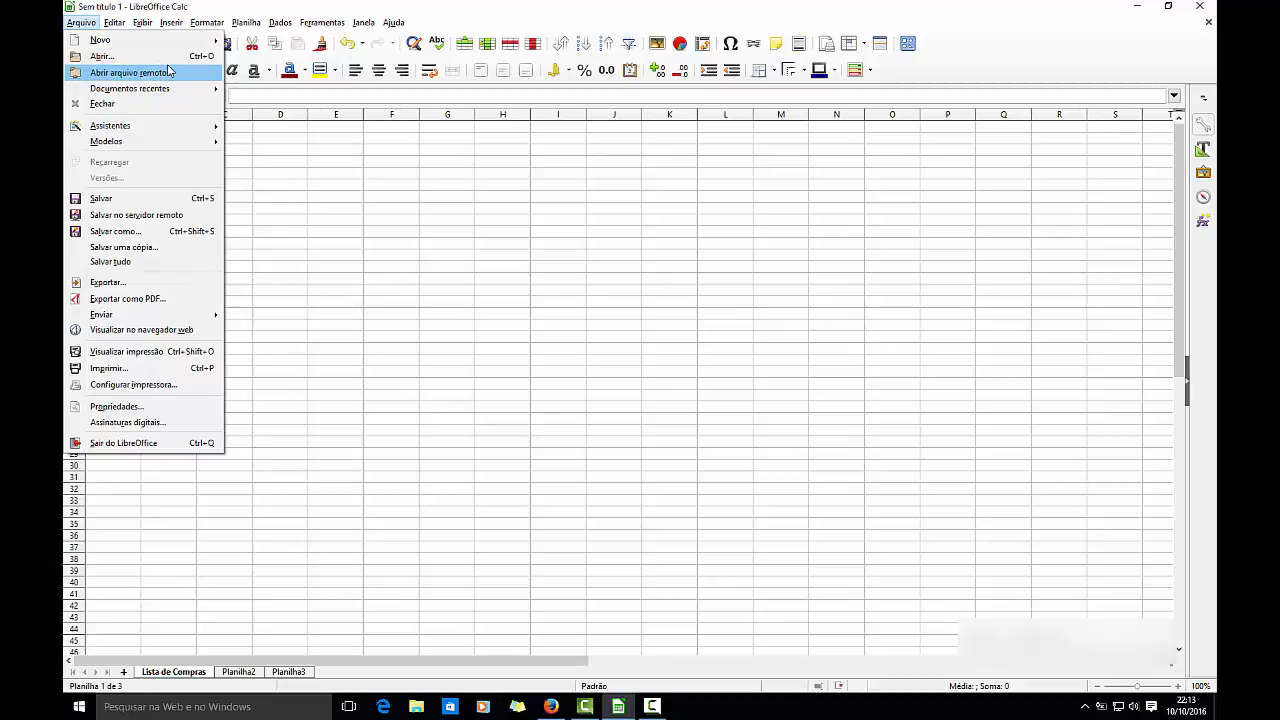
left_click(168, 71)
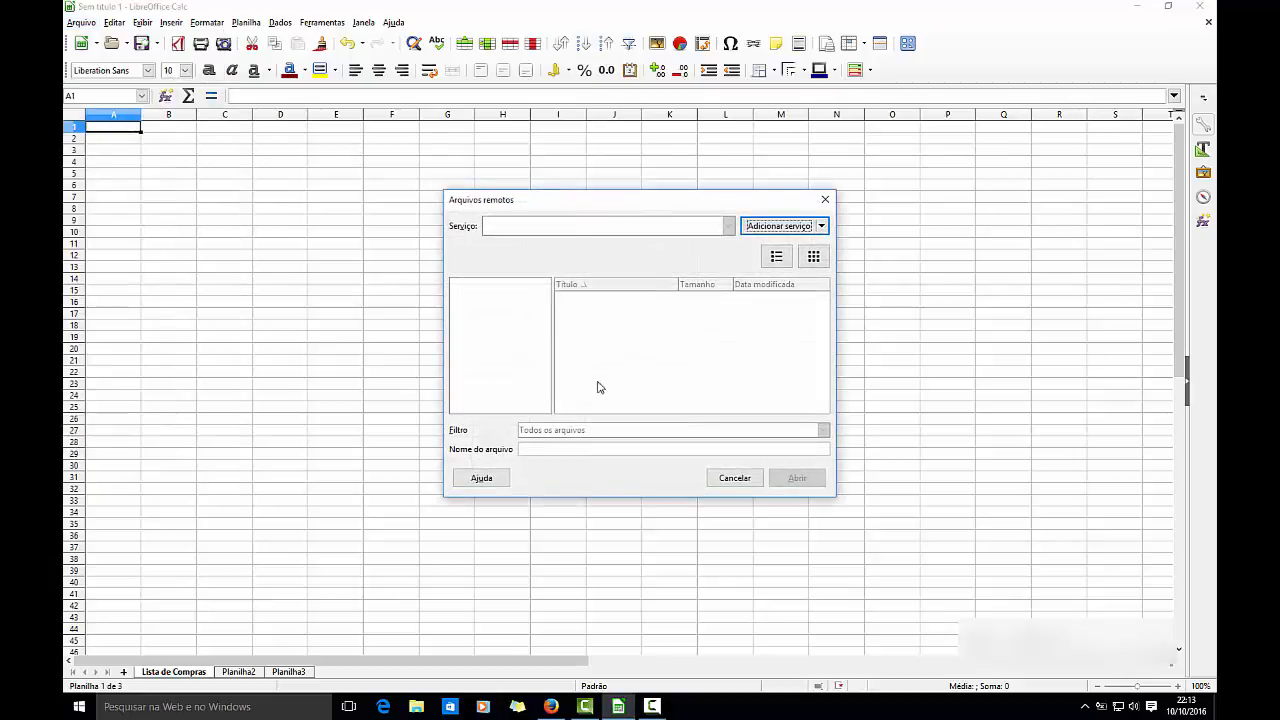
left_click(734, 478)
Step: Close the current spreadsheet without saving its changes and create a new Calc spreadsheet
left_click(81, 22)
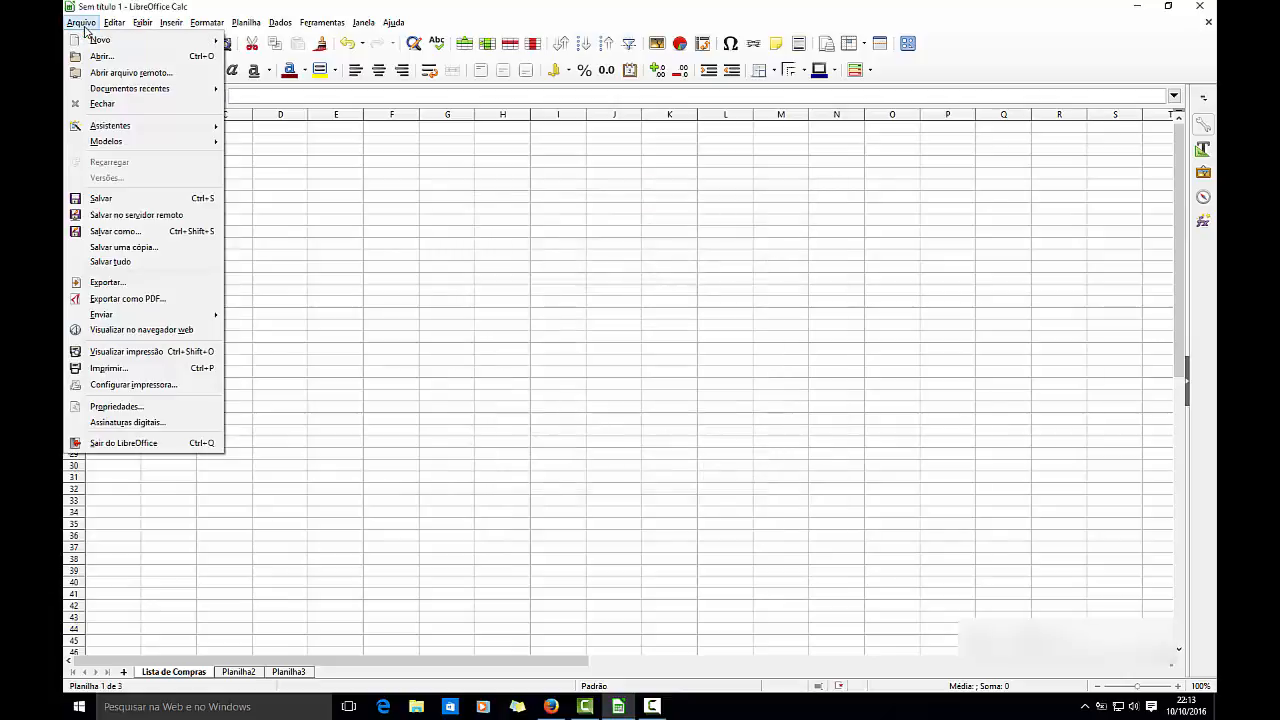
mouse_move(140, 92)
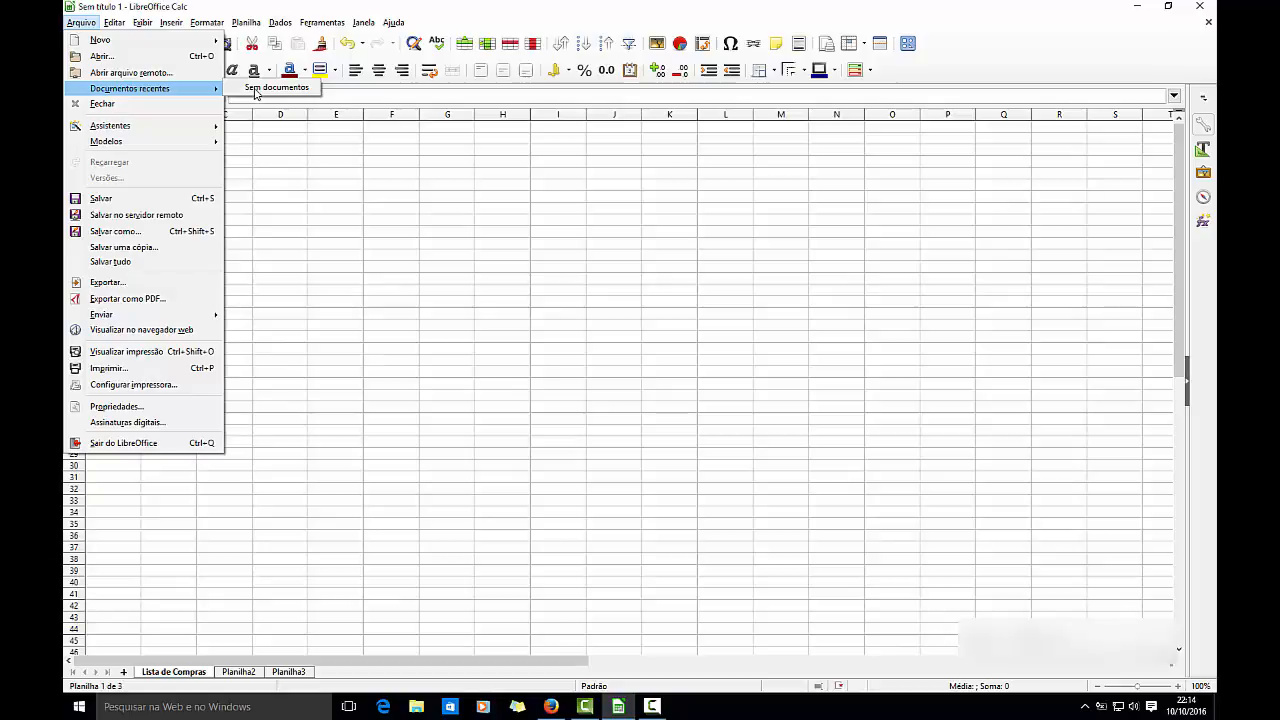
left_click(133, 106)
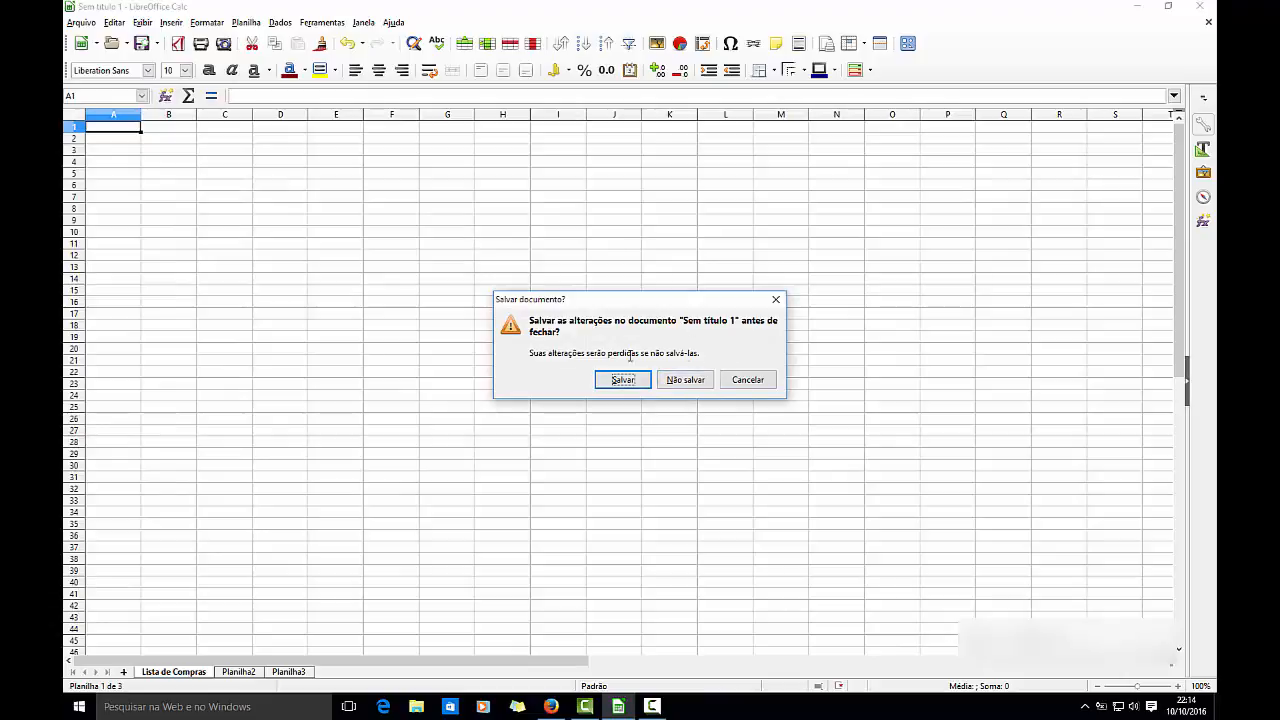
left_click(685, 380)
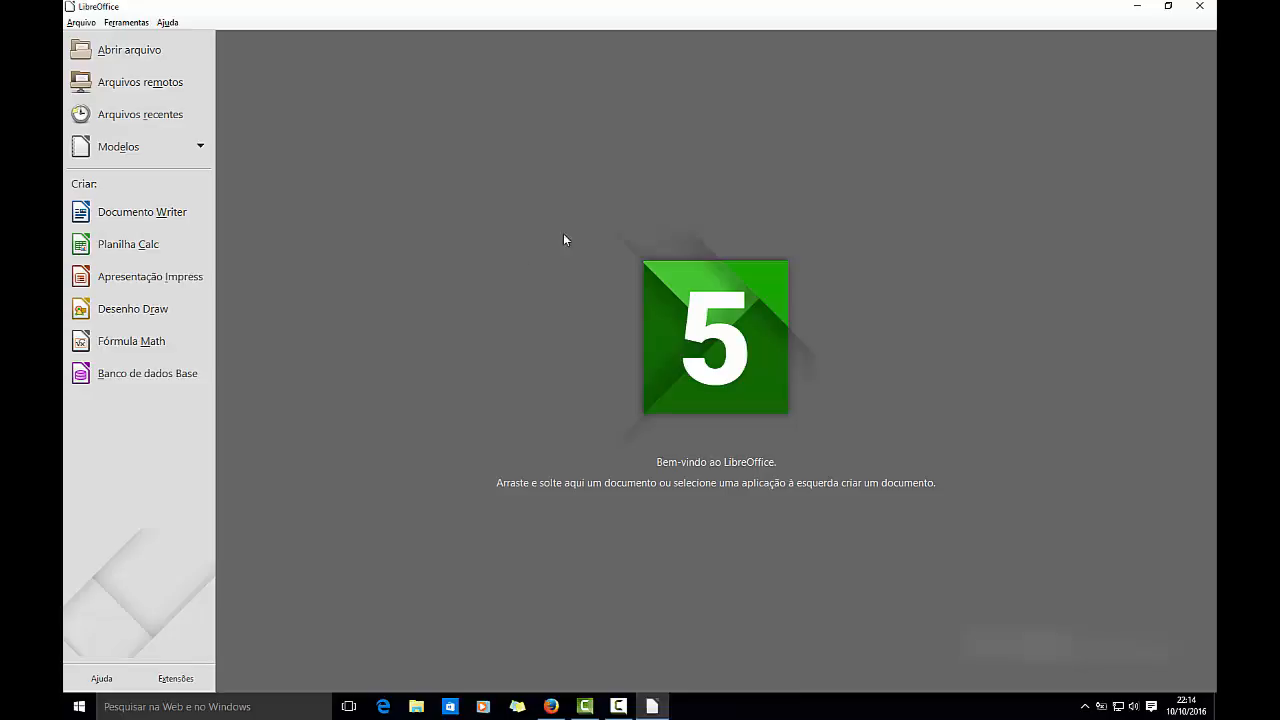
left_click(167, 254)
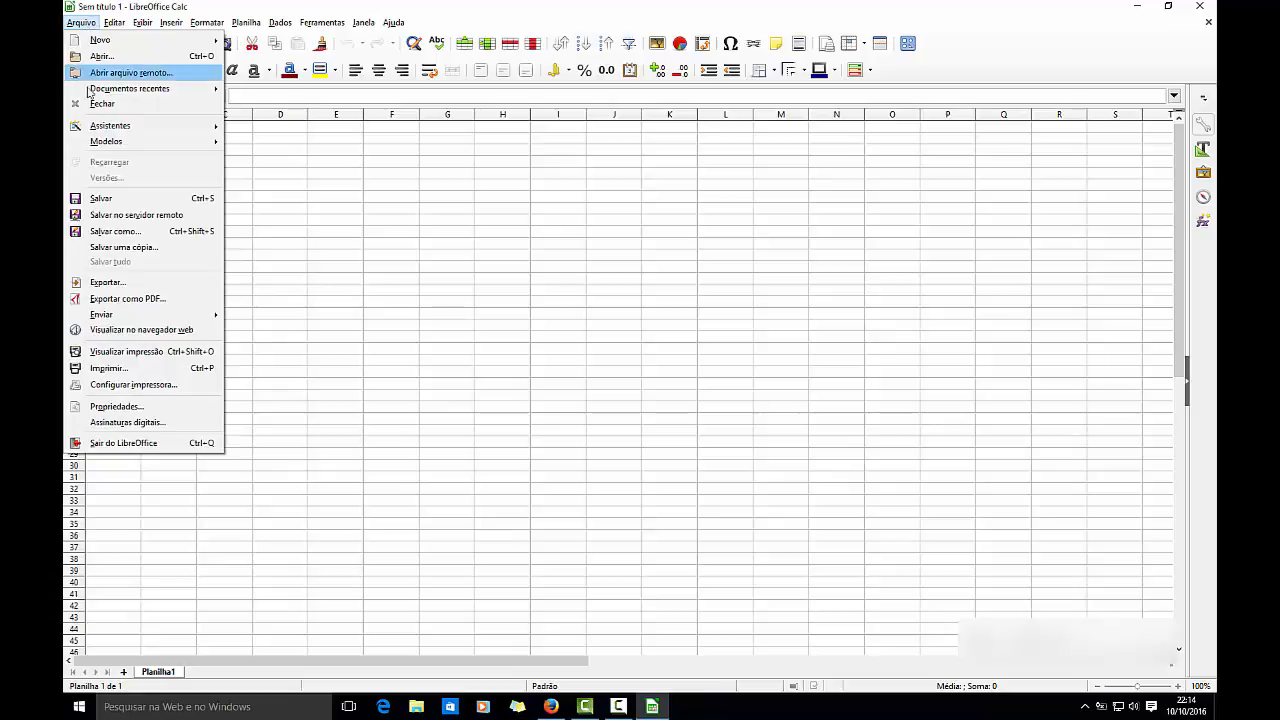
Step: Start saving the new spreadsheet and choose Área de Trabalho as the location
mouse_move(107, 130)
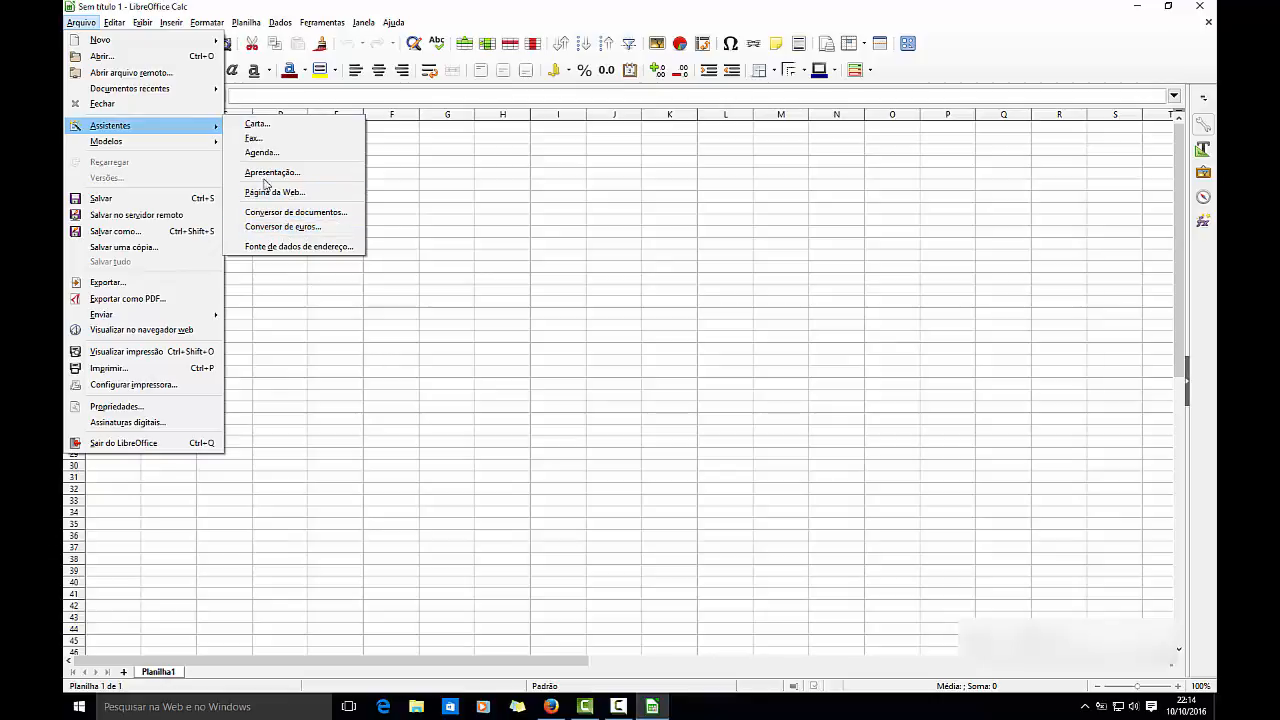
left_click(125, 203)
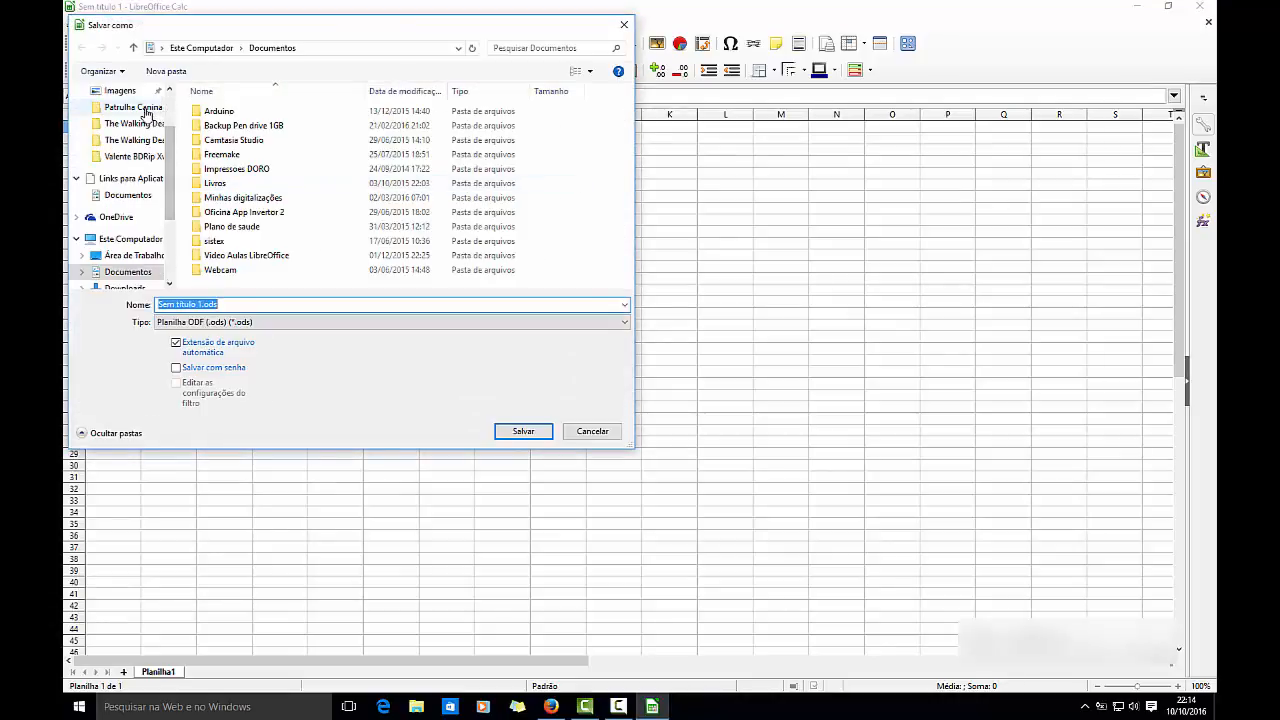
scroll(140, 128, "up", 2)
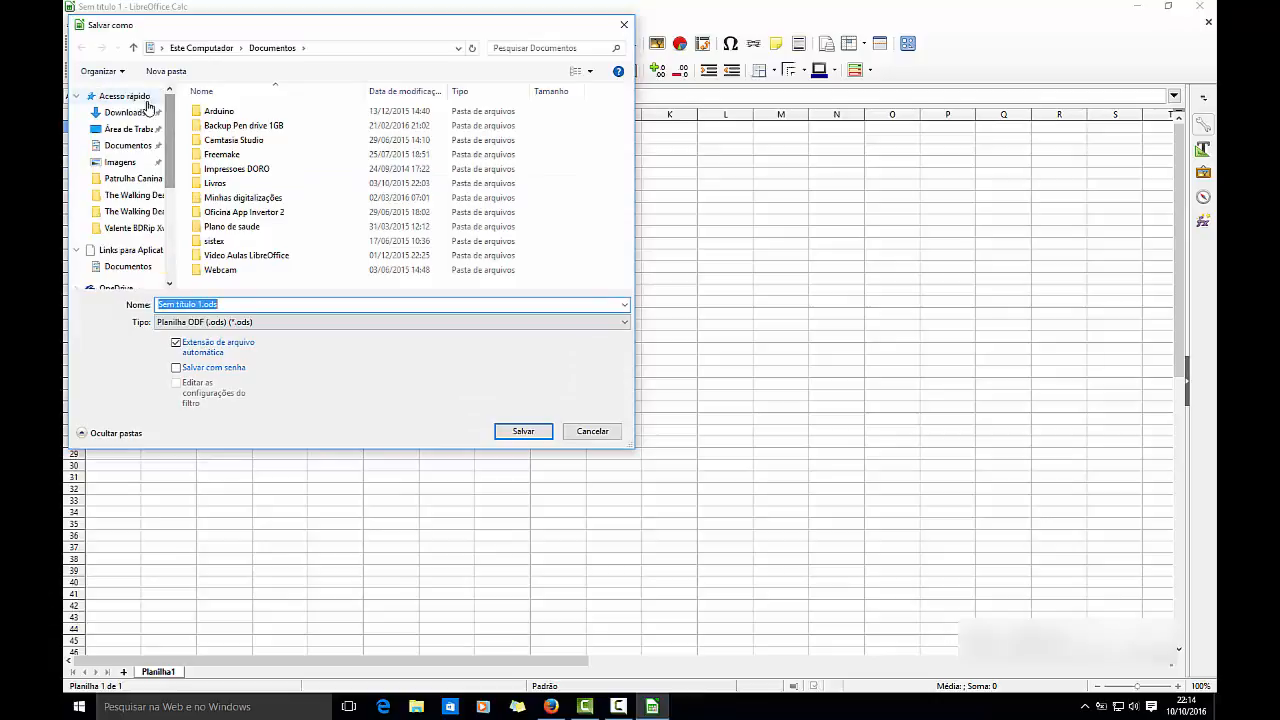
left_click(138, 129)
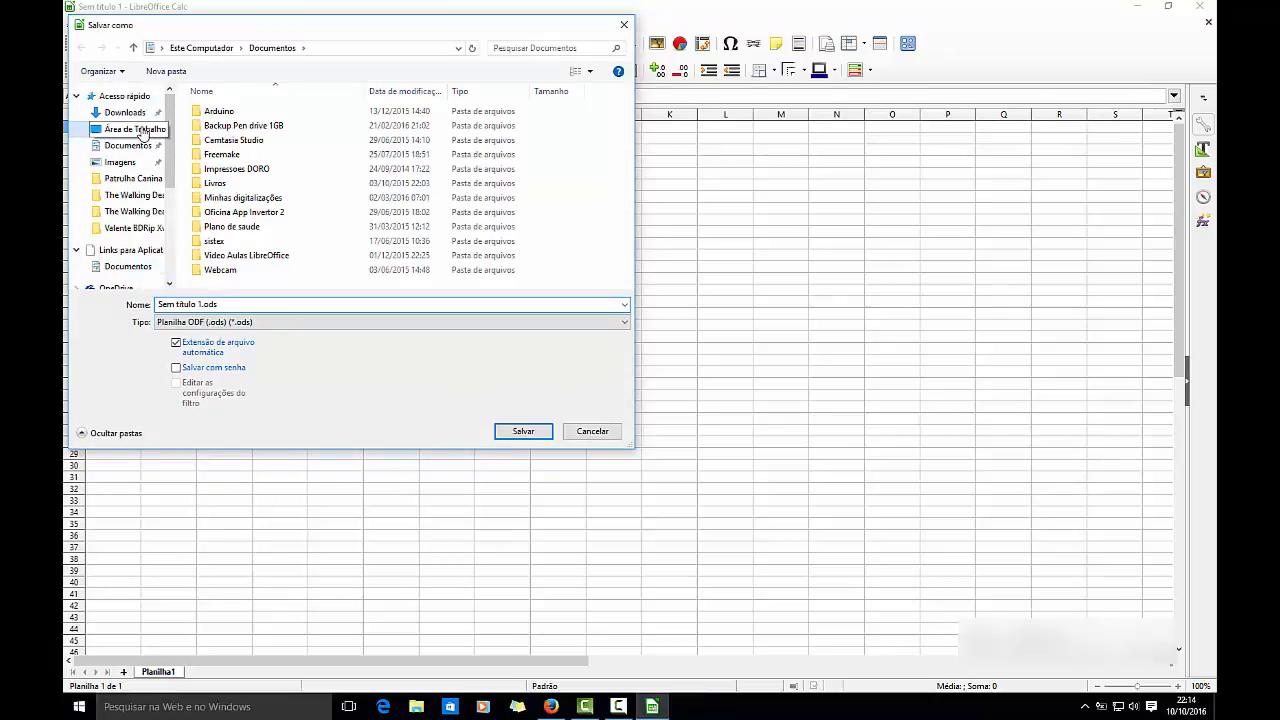
Step: Create a folder named "Planilhas eletrônicas" in Área de Trabalho and open it as the save location
key("Tab")
key("Tab")
key("Tab")
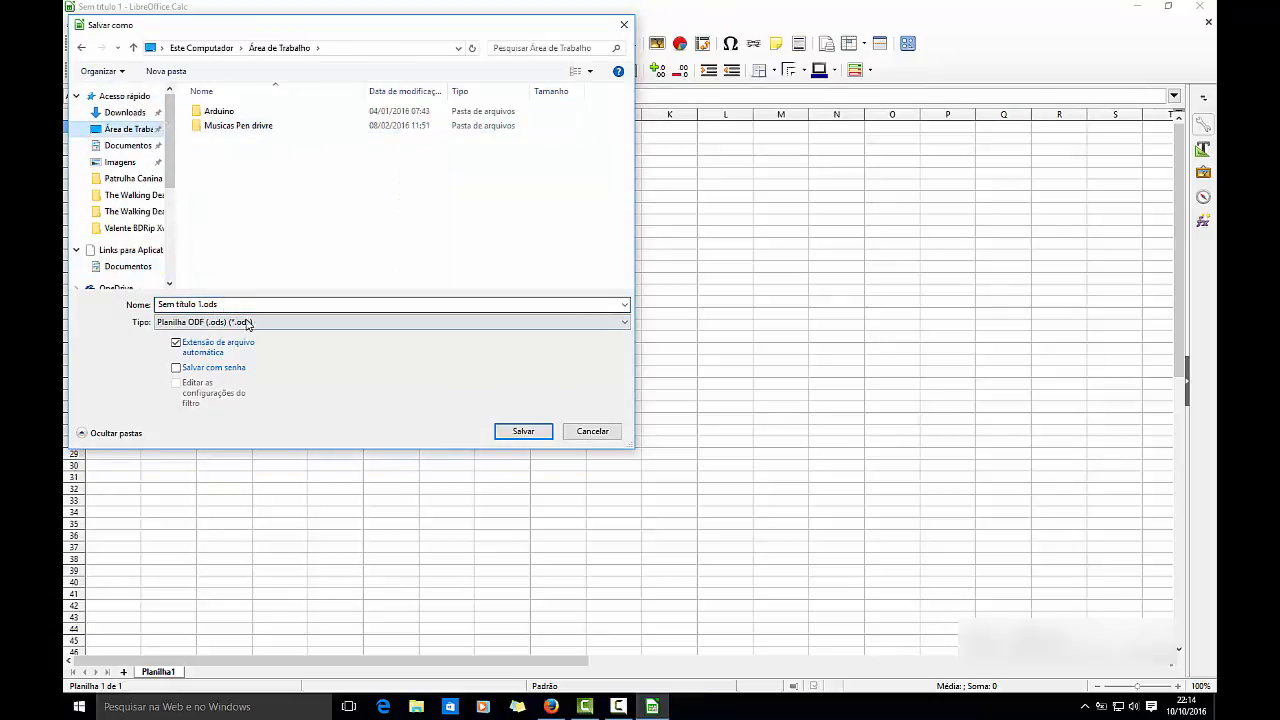
key("Tab")
key("Tab")
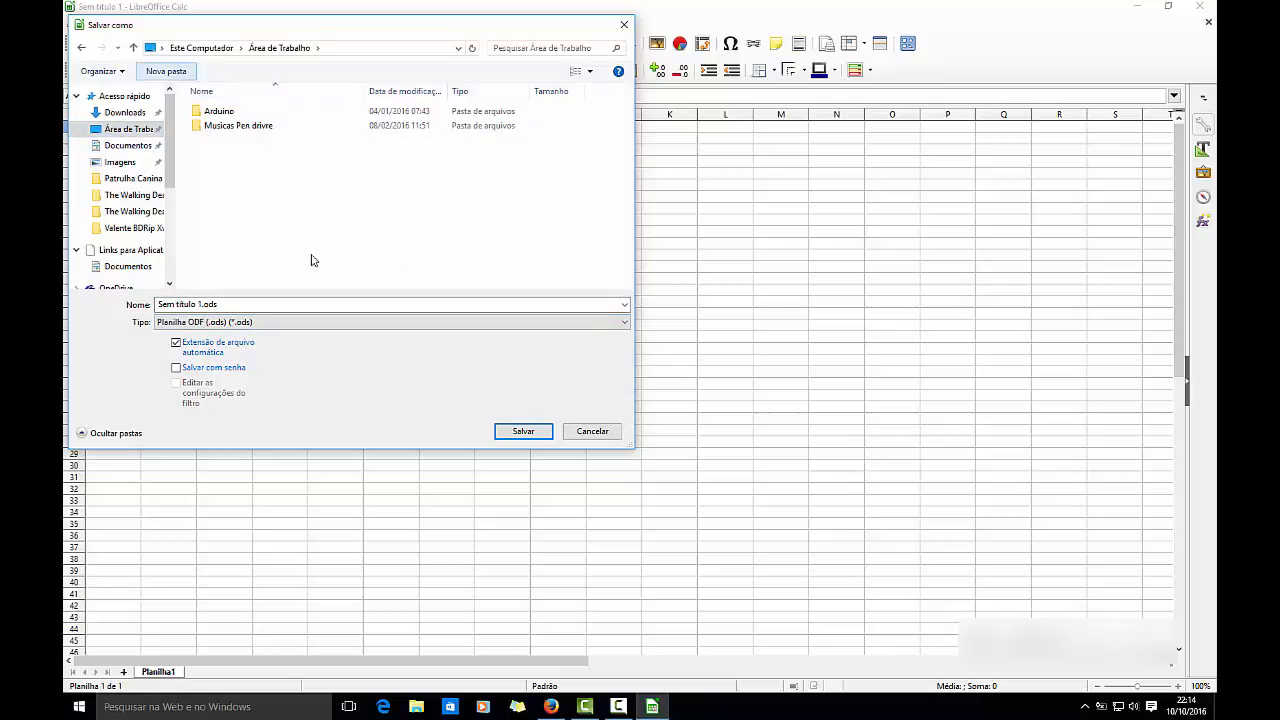
key("Return")
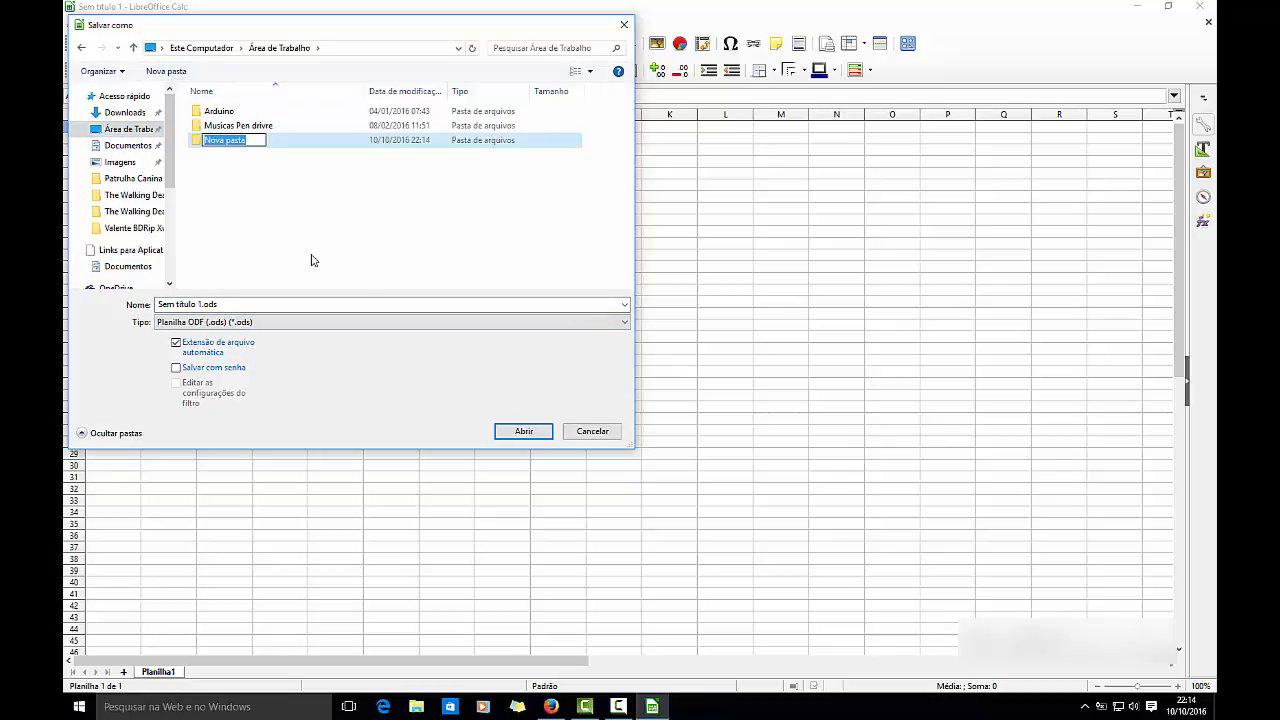
type("Planilhas e")
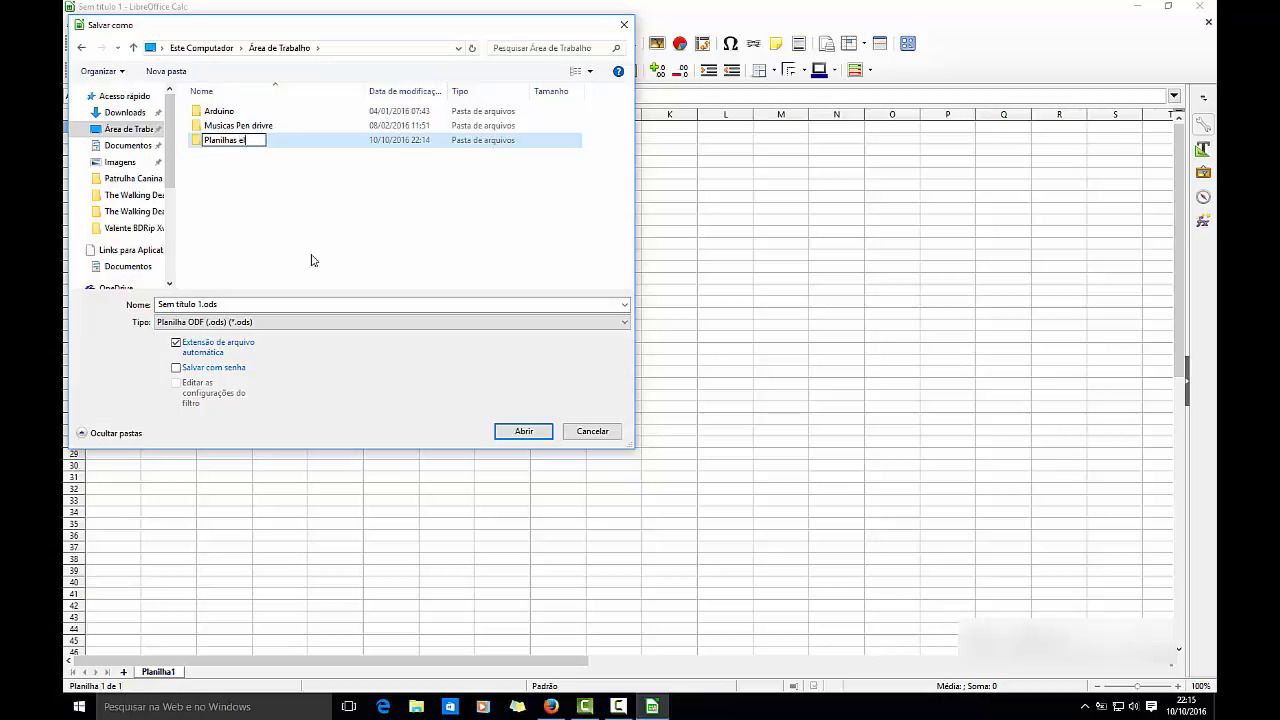
type("letrônicas")
key("Return")
double_click(243, 141)
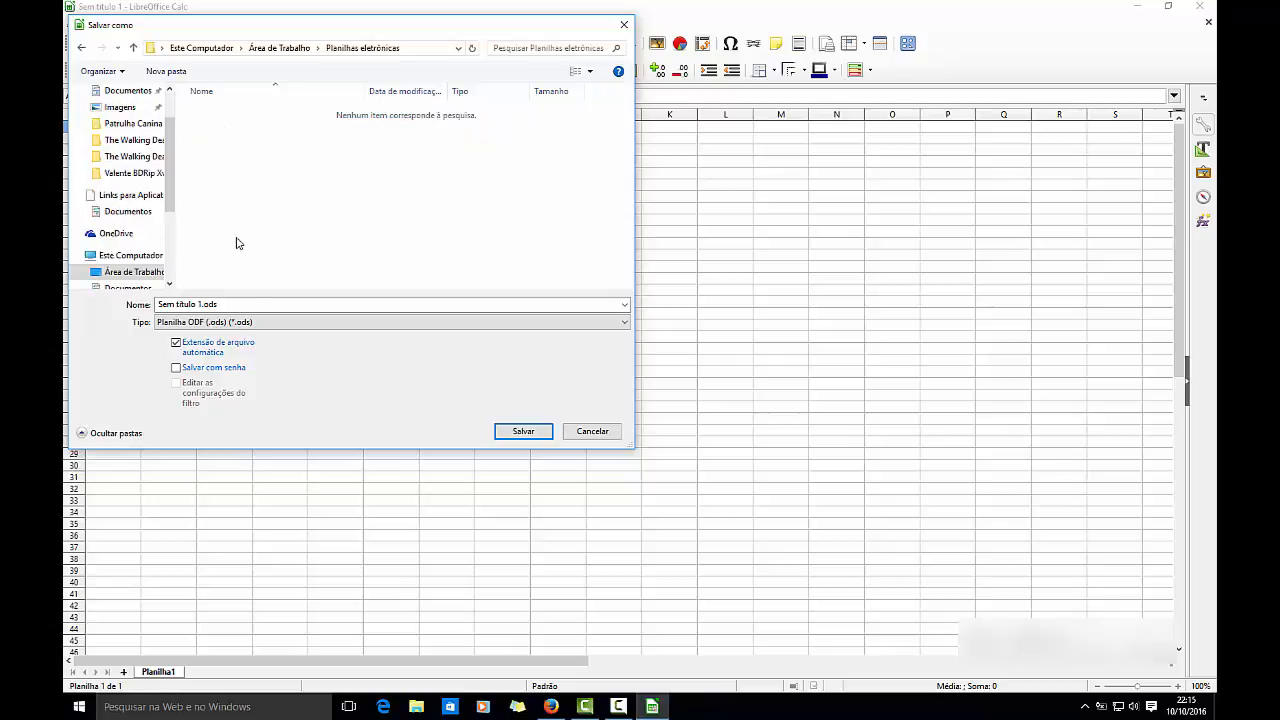
Step: Save the spreadsheet as "Aula 01.ods" in the Planilhas eletrônicas folder
left_click(251, 305)
left_click(285, 308)
key("Left")
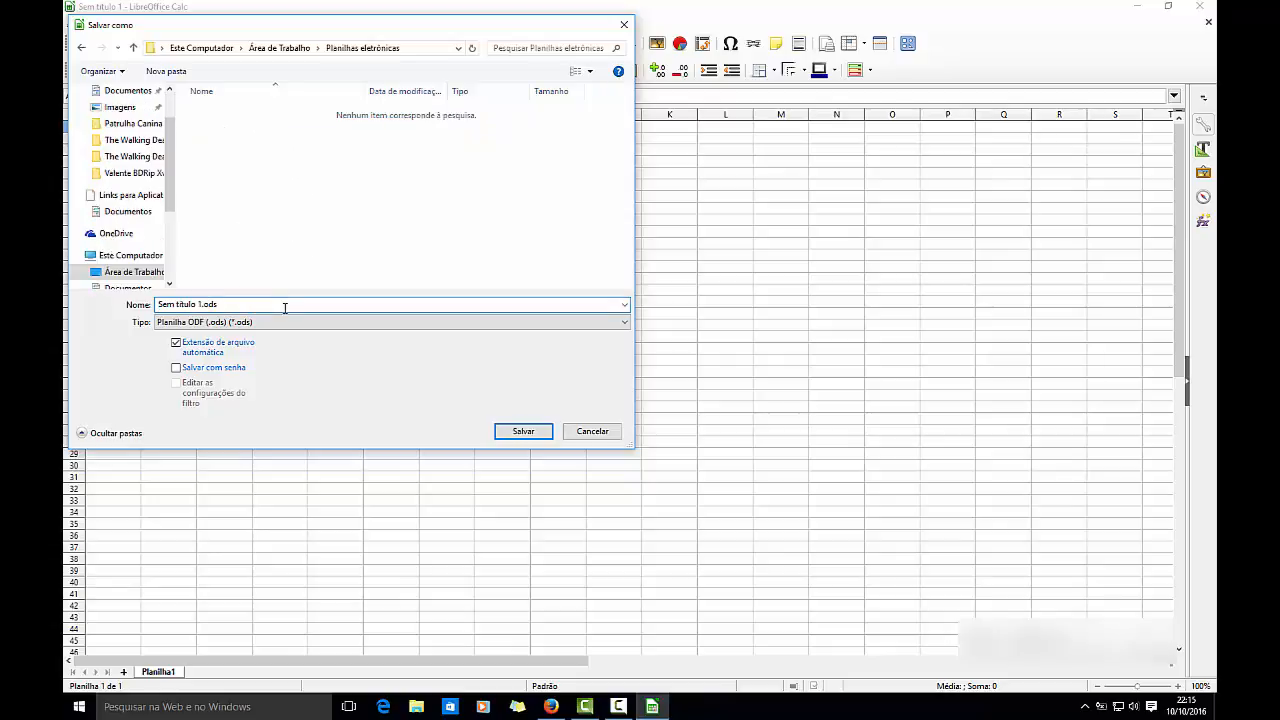
key("BackSpace")
key("BackSpace")
key("BackSpace")
key("BackSpace")
key("BackSpace")
key("BackSpace")
key("BackSpace")
key("BackSpace")
key("BackSpace")
key("BackSpace")
key("BackSpace")
key("BackSpace")
key("BackSpace")
key("BackSpace")
key("BackSpace")
key("BackSpace")
key("Return")
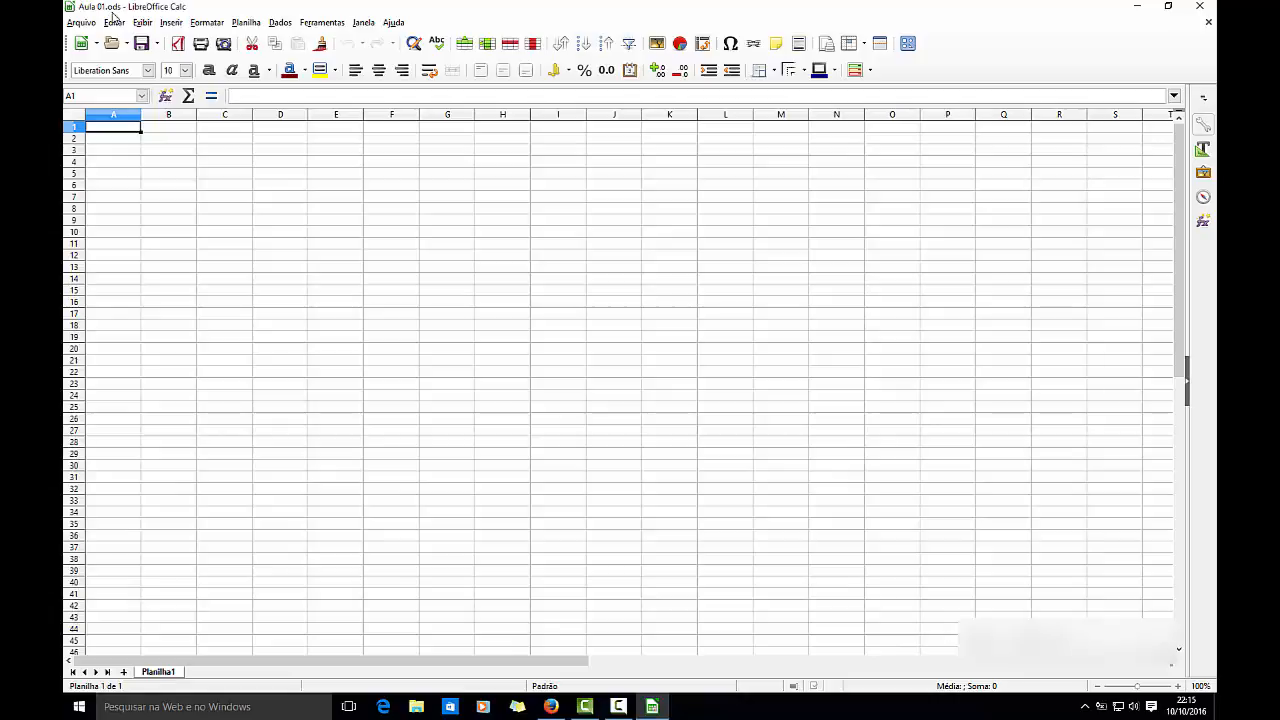
Step: Save the spreadsheet under the new name "Aula 01.1.ods" in the same folder
left_click(82, 22)
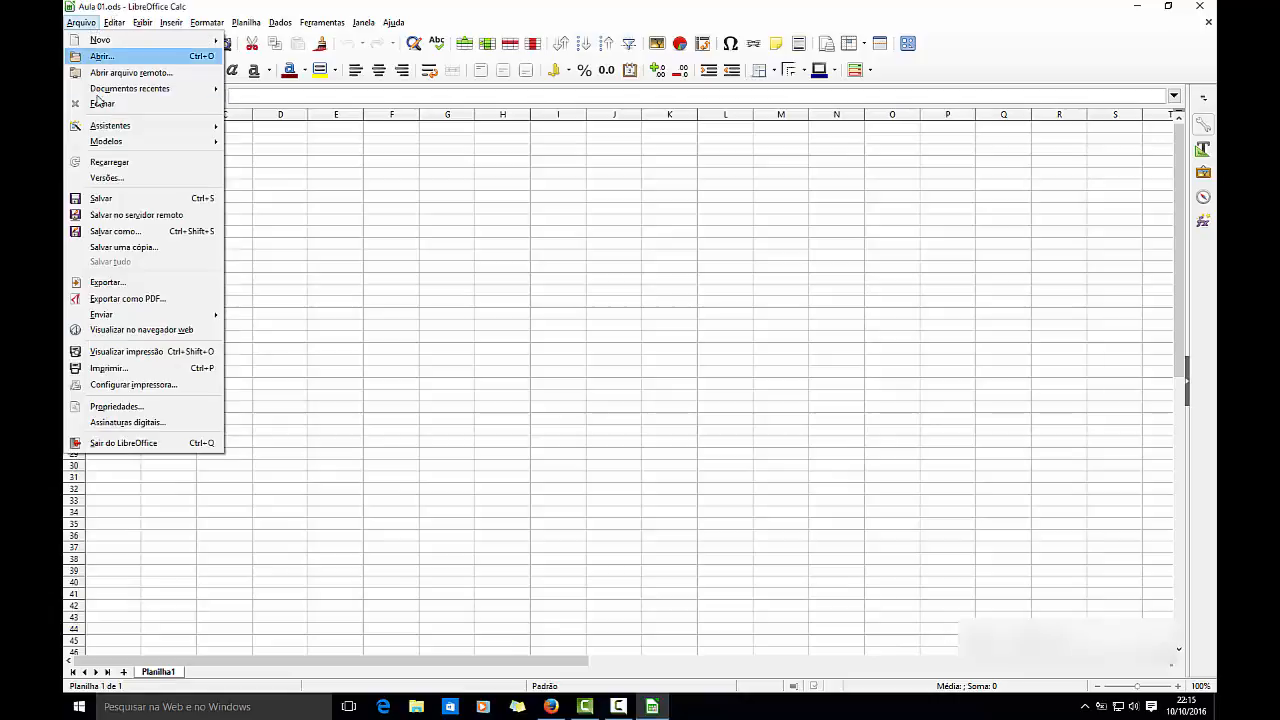
left_click(130, 233)
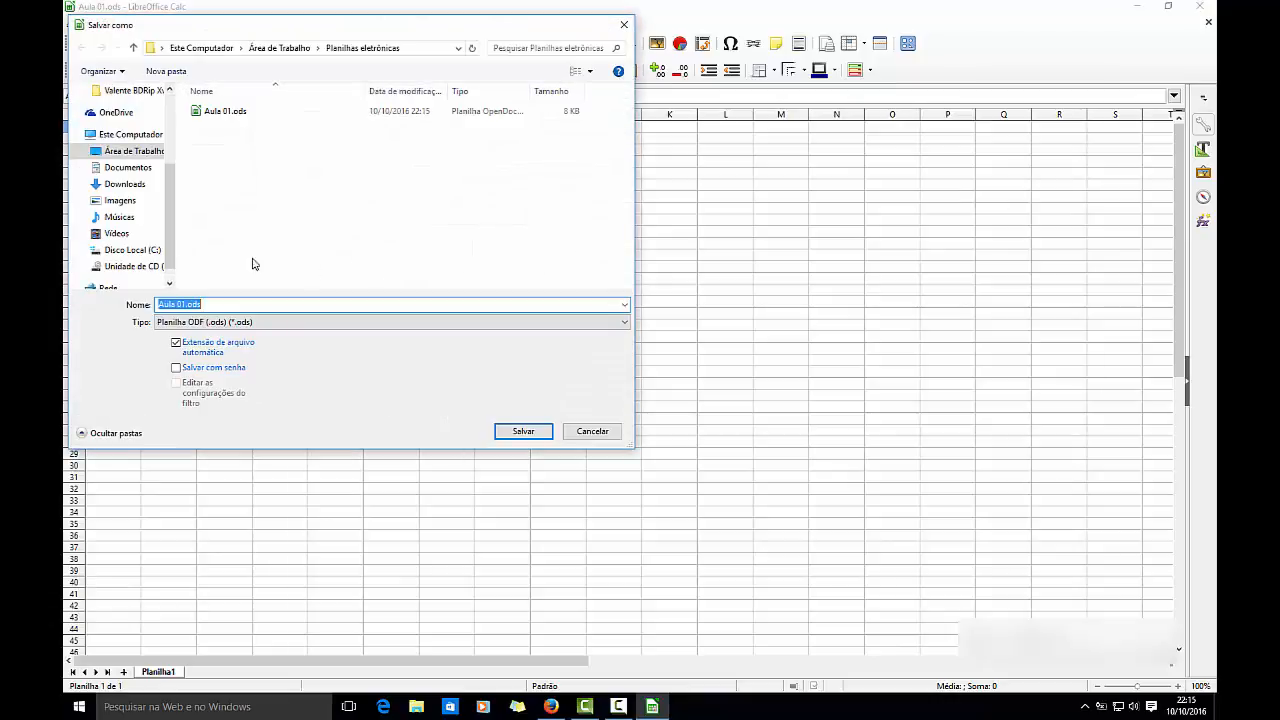
left_click(260, 304)
type(".1")
left_click(519, 437)
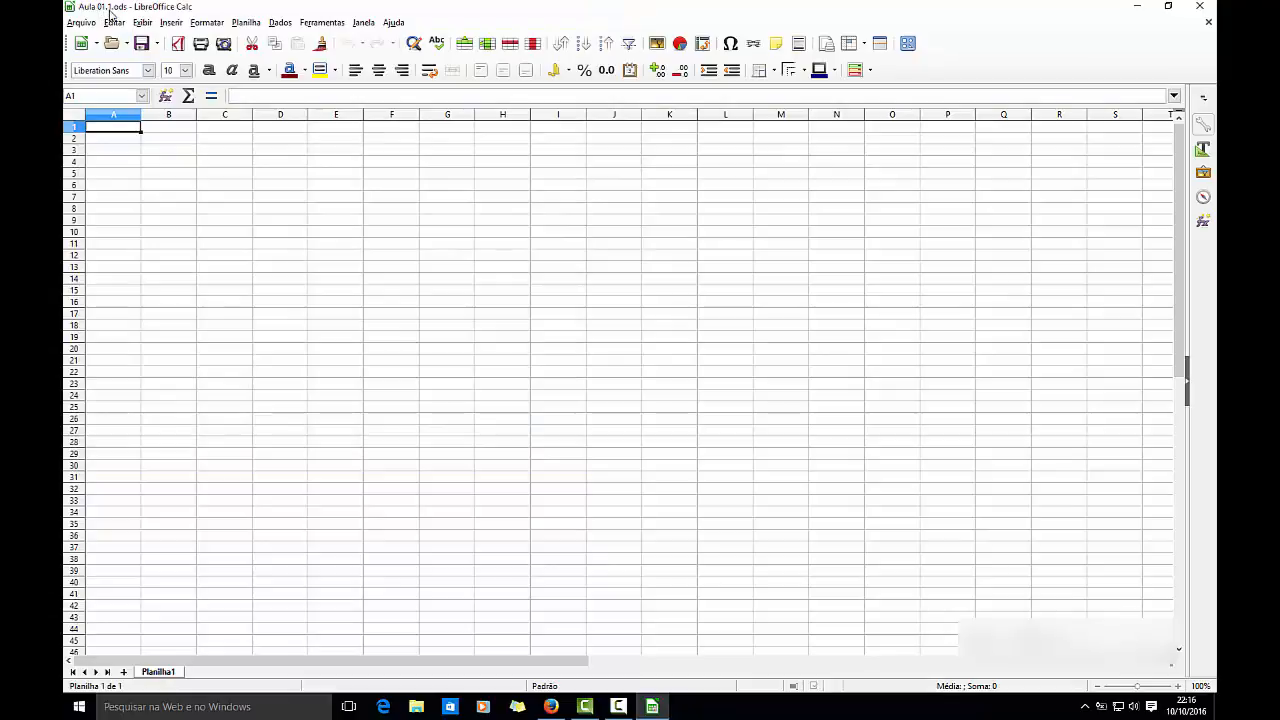
Step: Check Aula 01.ods and Aula 01.1.ods in the file-opening dialog and dismiss it without opening either
left_click(112, 43)
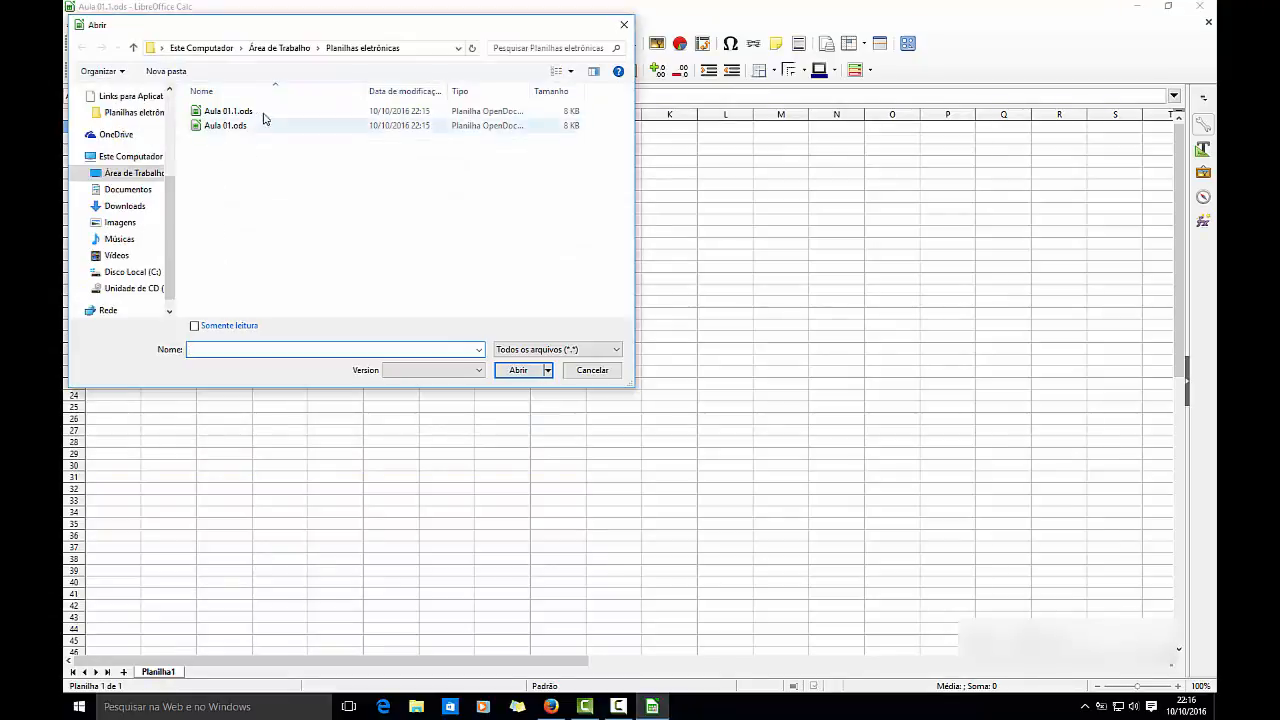
left_click(216, 128)
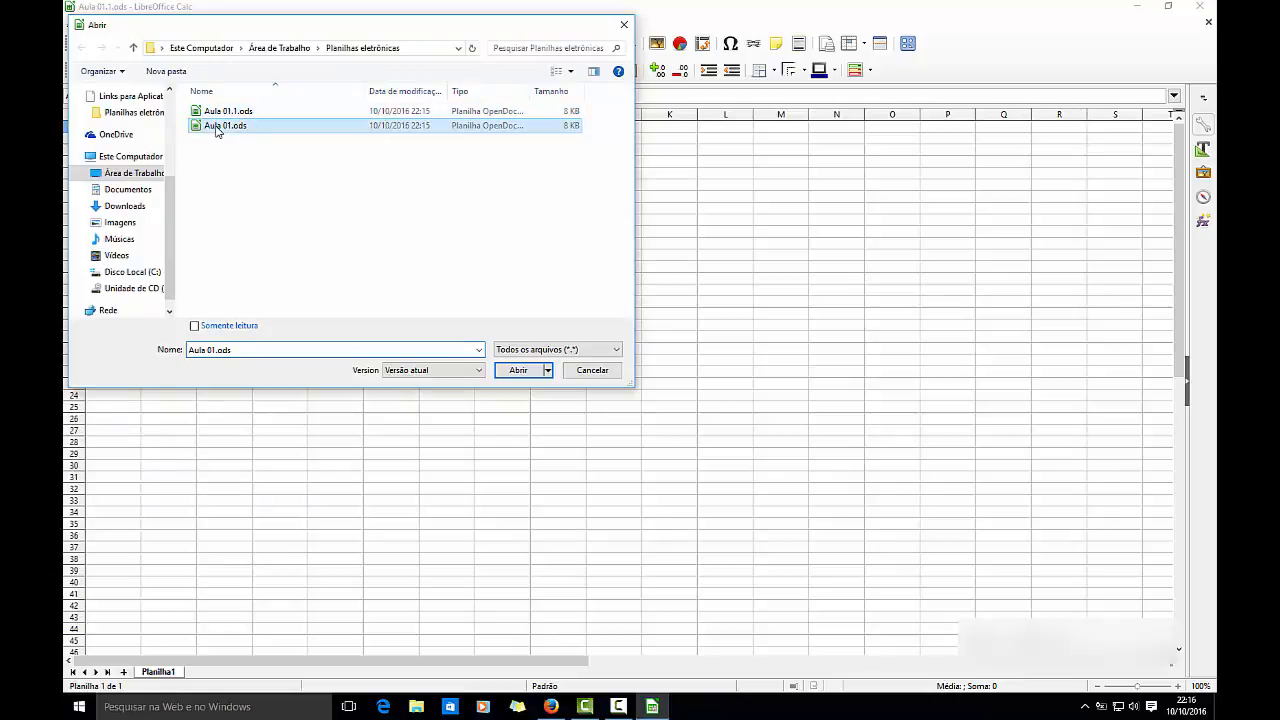
left_click(267, 111)
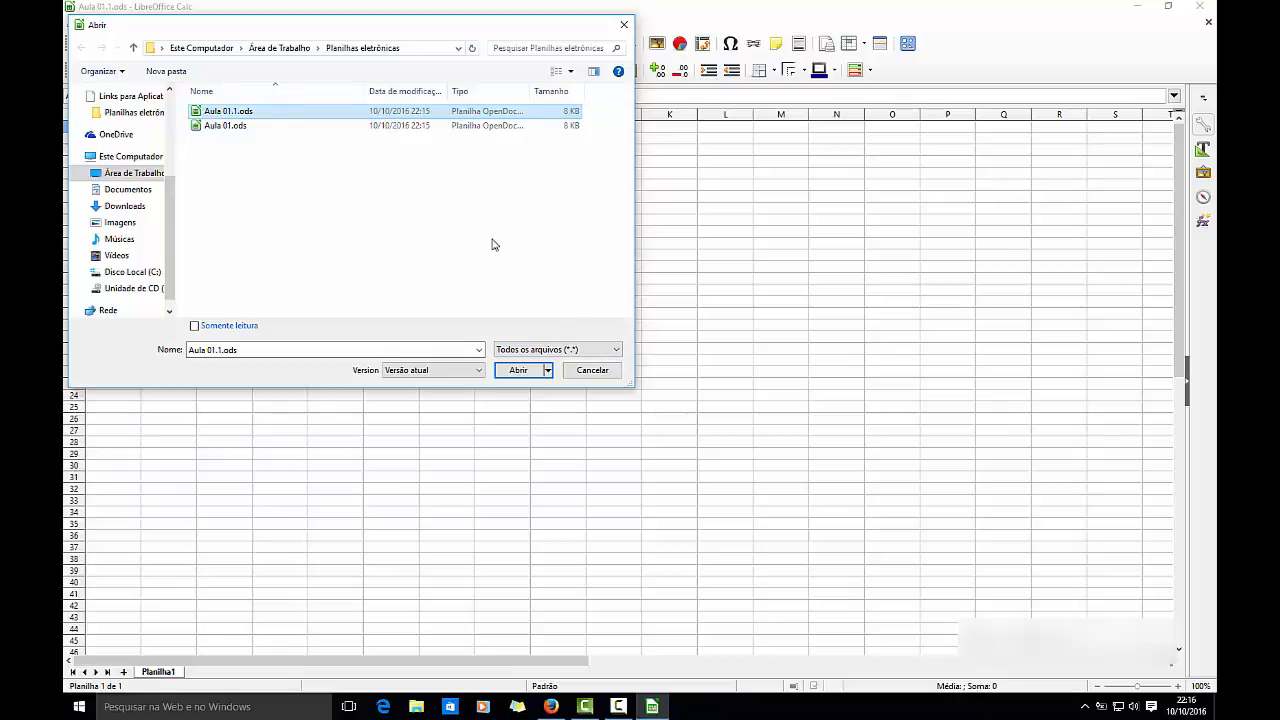
left_click(592, 372)
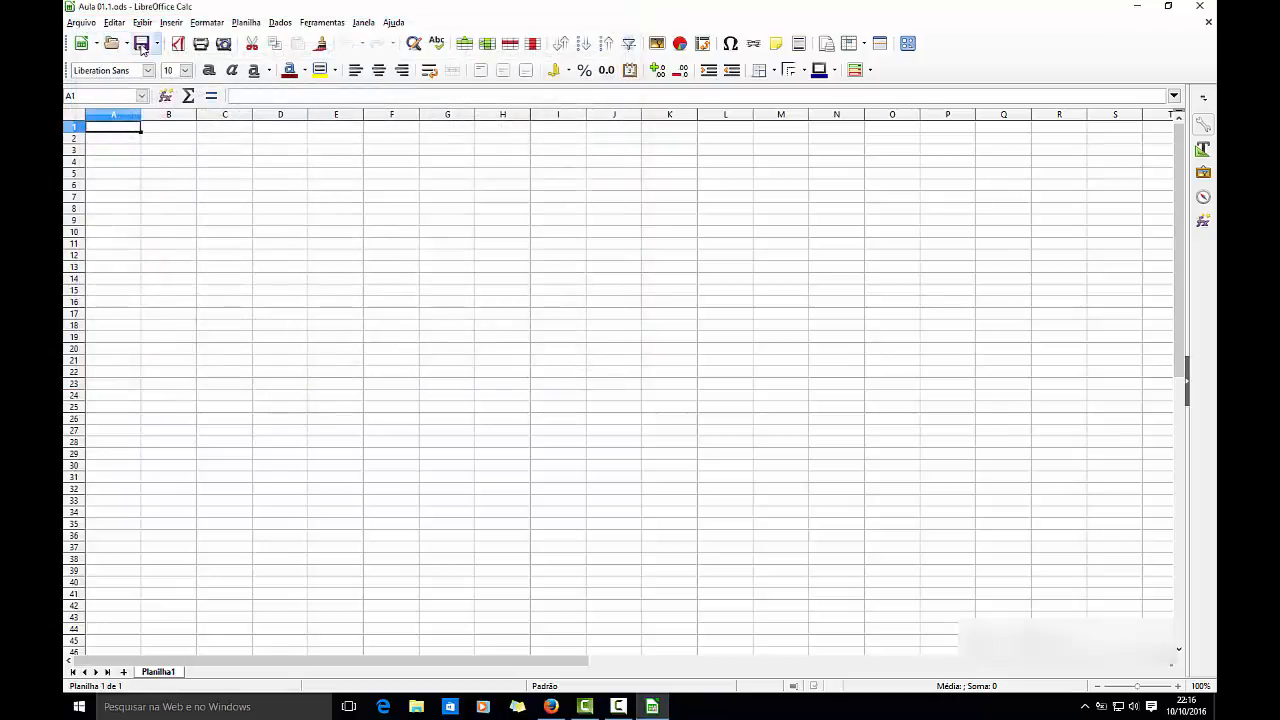
Step: Examine the file types available for saving a copy of the spreadsheet and cancel without saving one
left_click(84, 23)
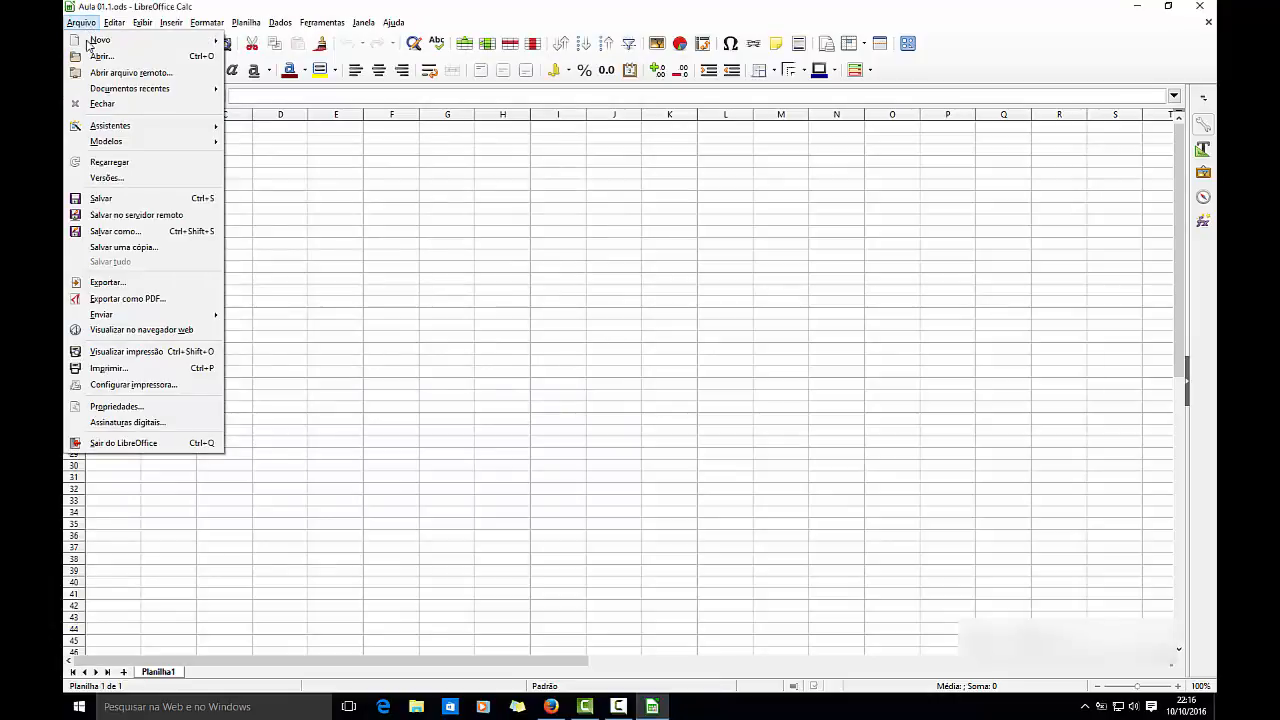
left_click(150, 249)
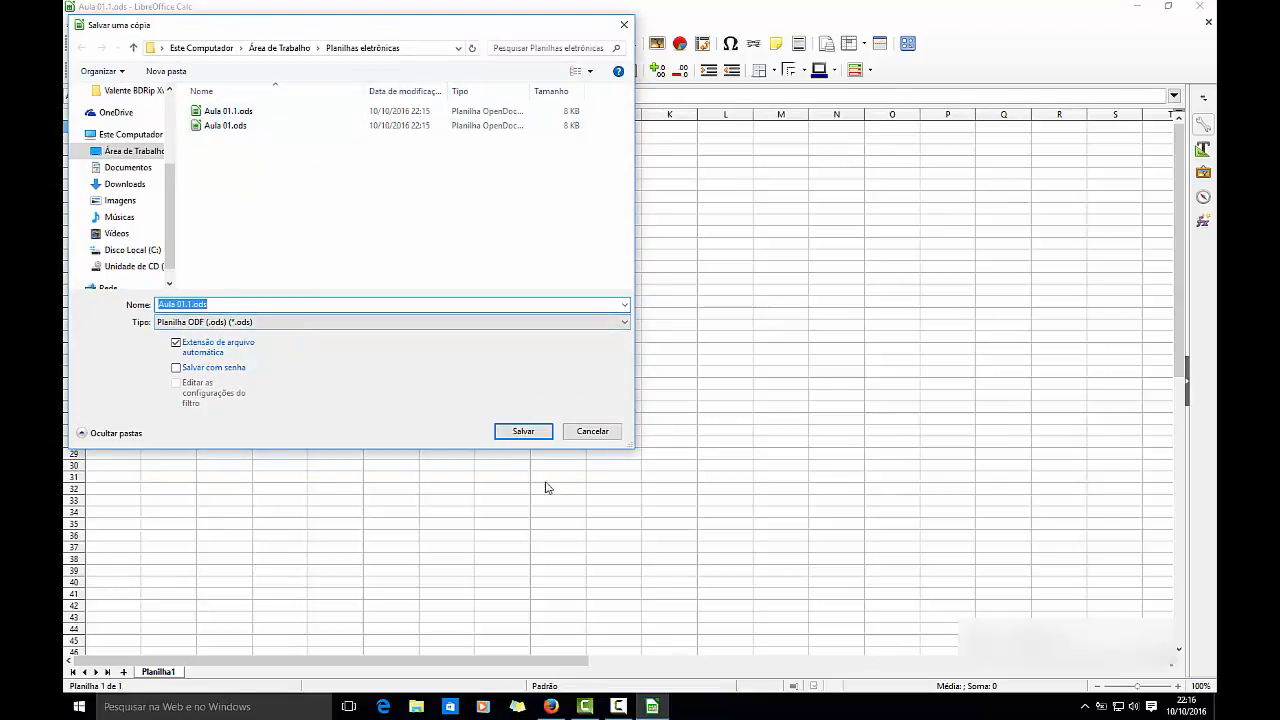
left_click(293, 324)
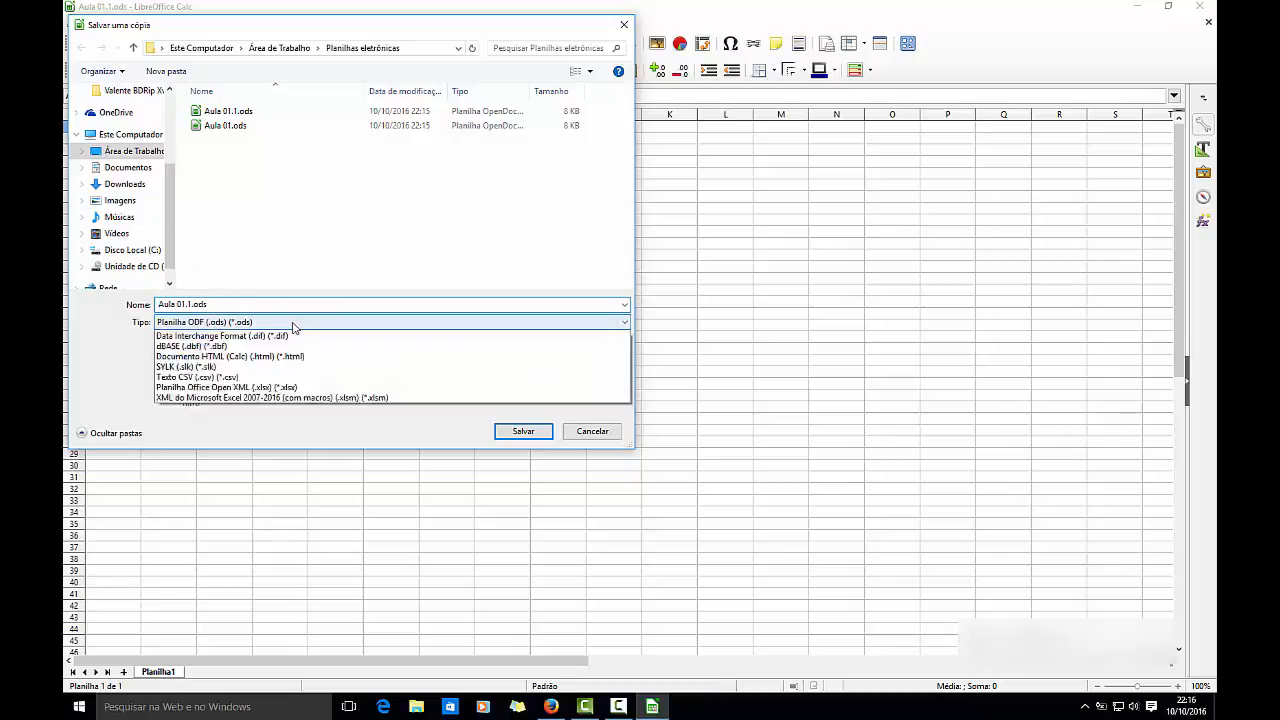
left_click(292, 323)
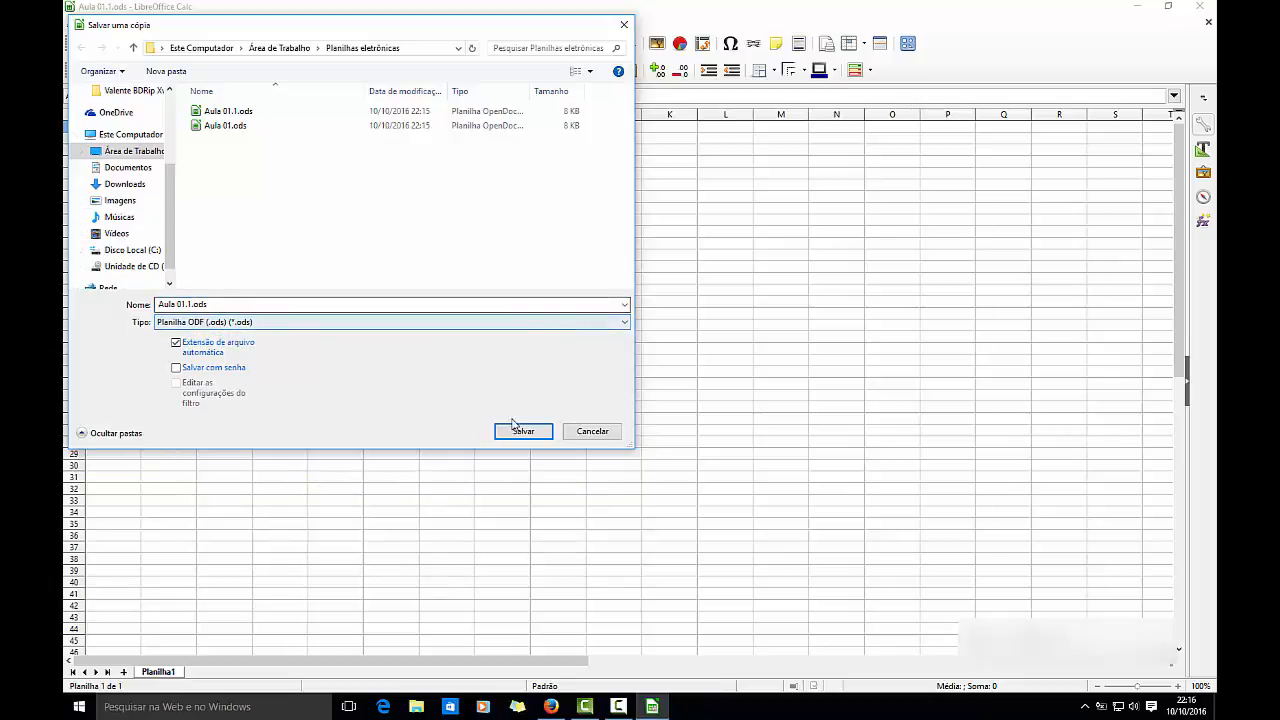
left_click(590, 431)
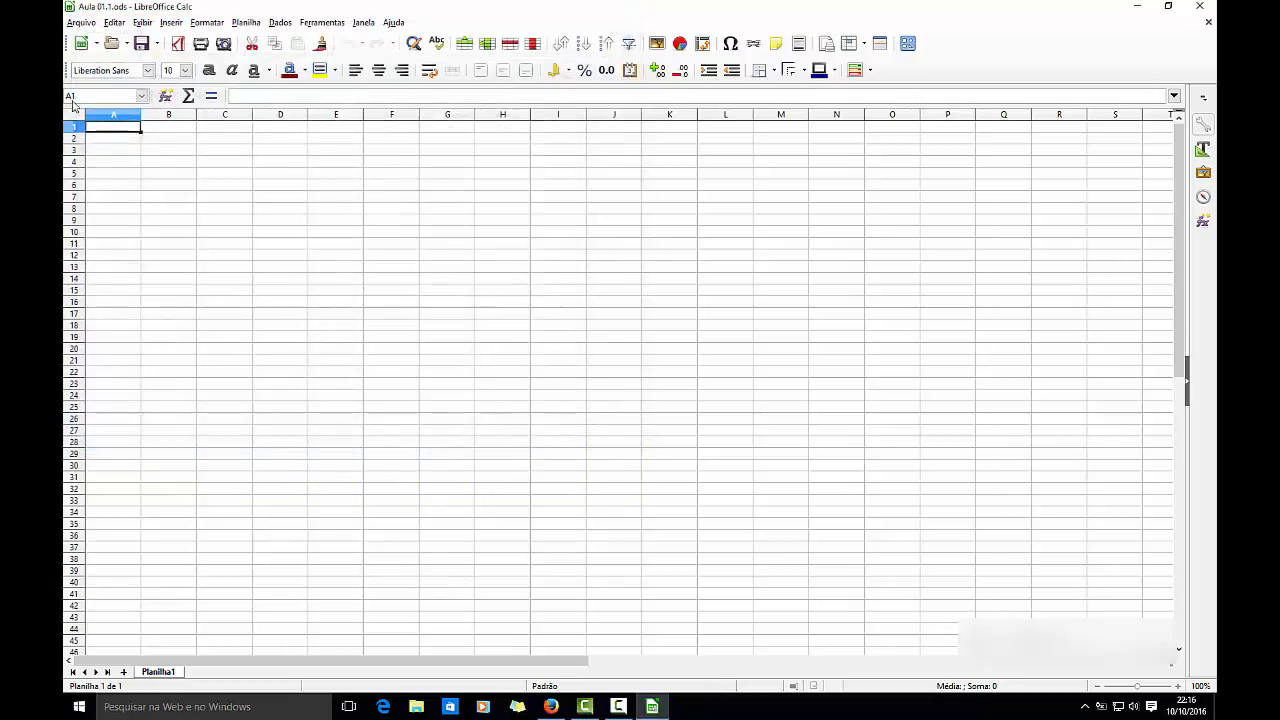
Step: Export the spreadsheet as Aula 01.1.pdf to the Planilhas eletrônicas folder, checking the PDF security options and keeping all pages included
left_click(83, 23)
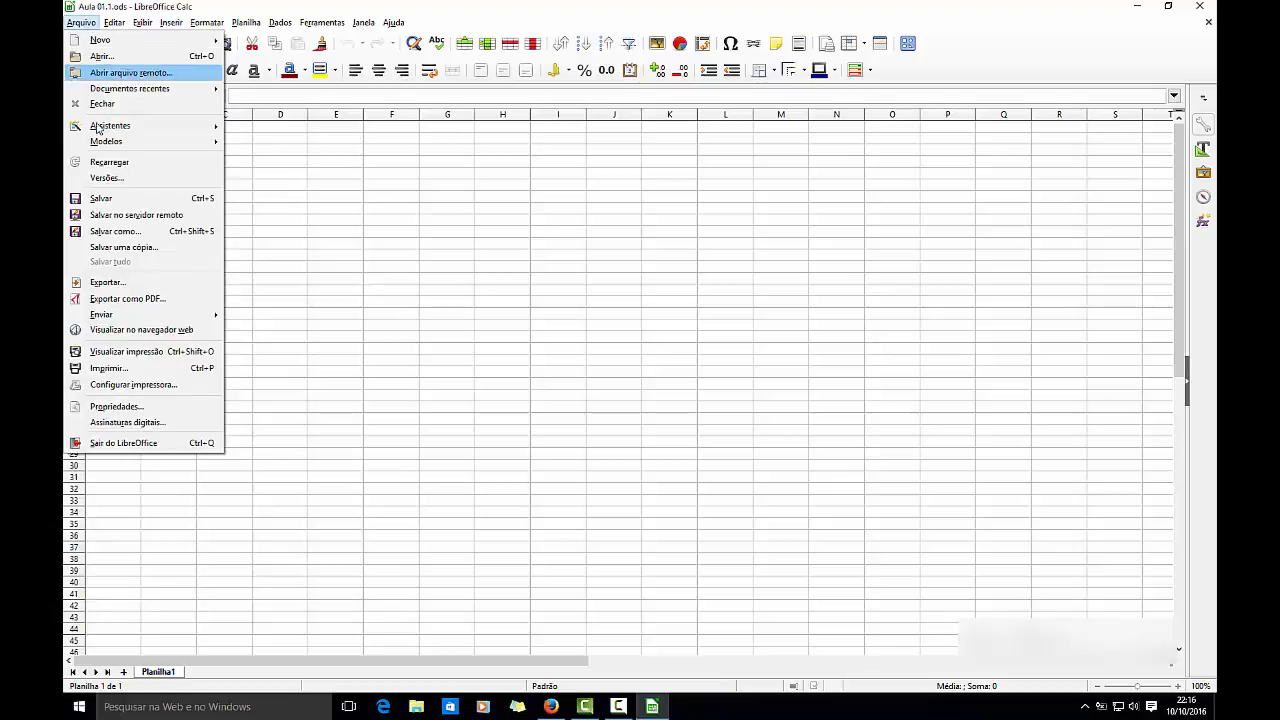
left_click(106, 286)
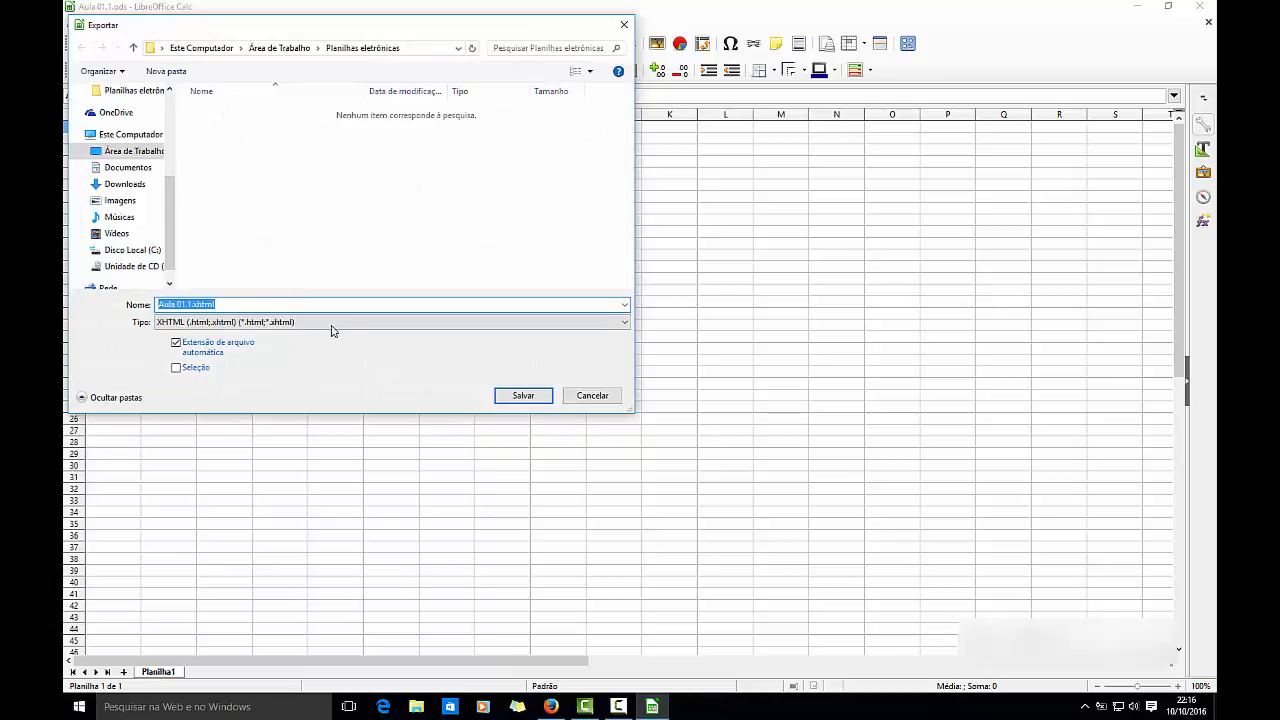
left_click(331, 323)
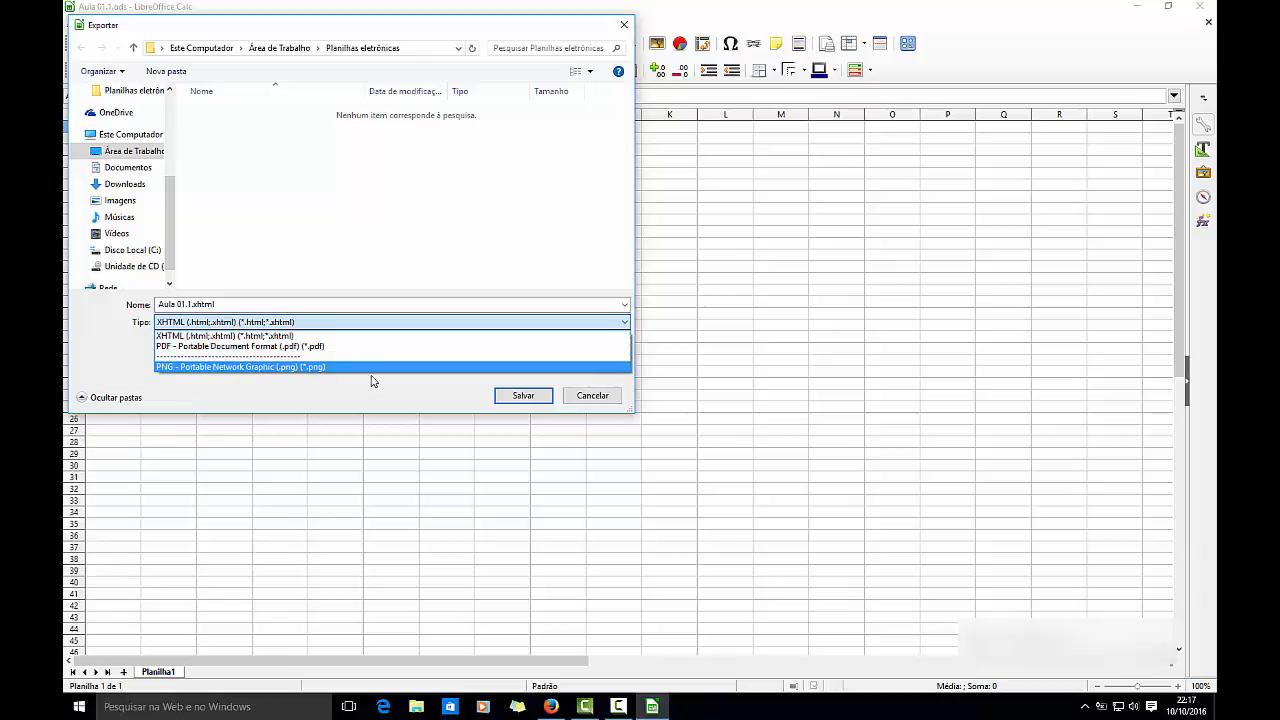
left_click(198, 347)
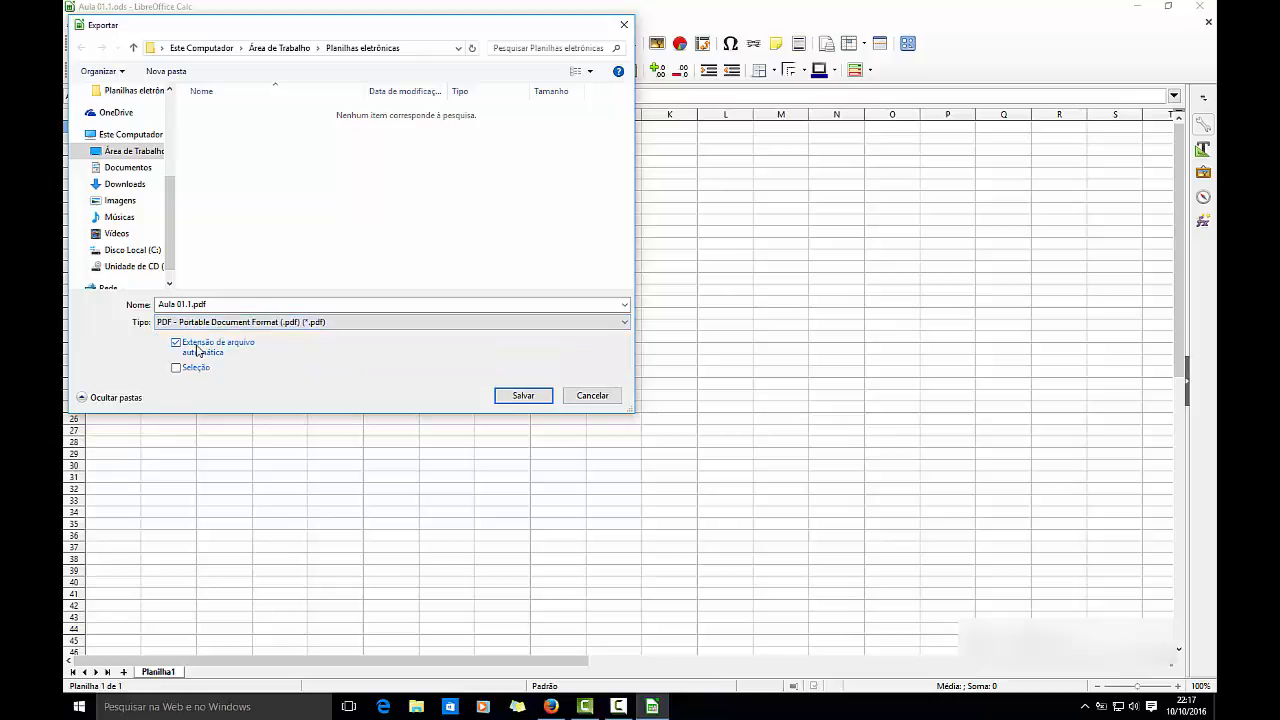
left_click(516, 396)
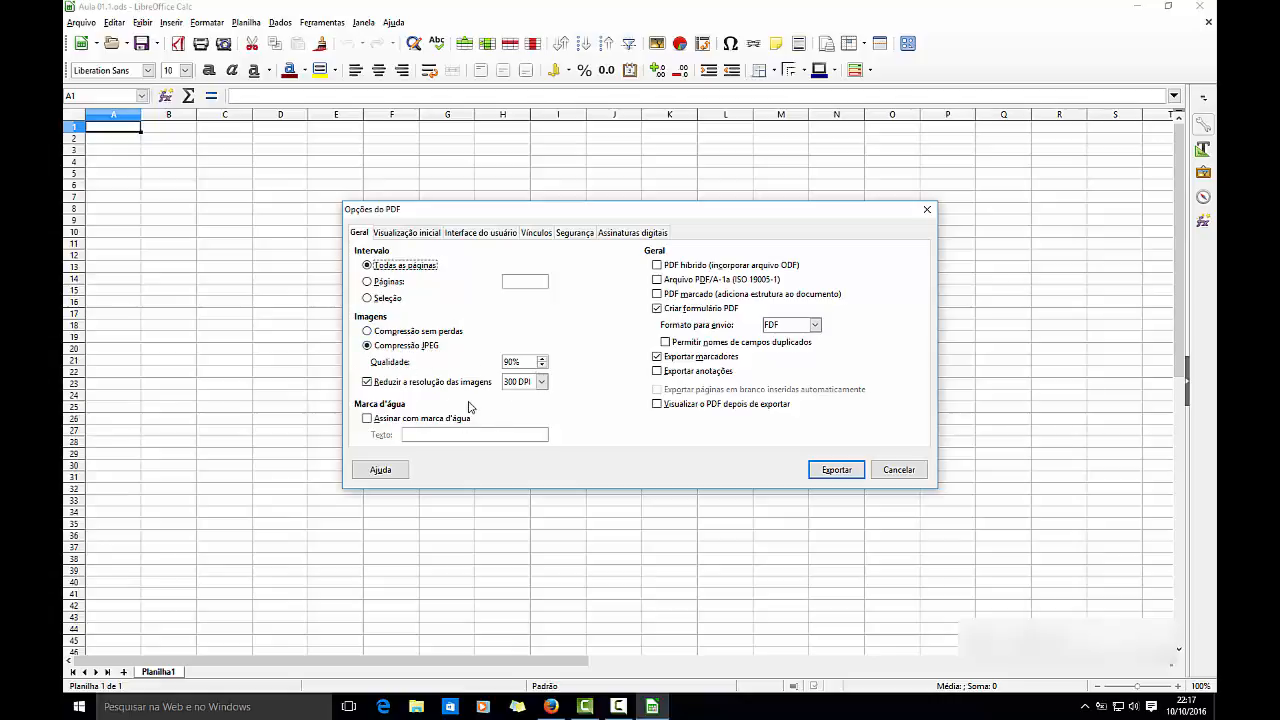
left_click(572, 236)
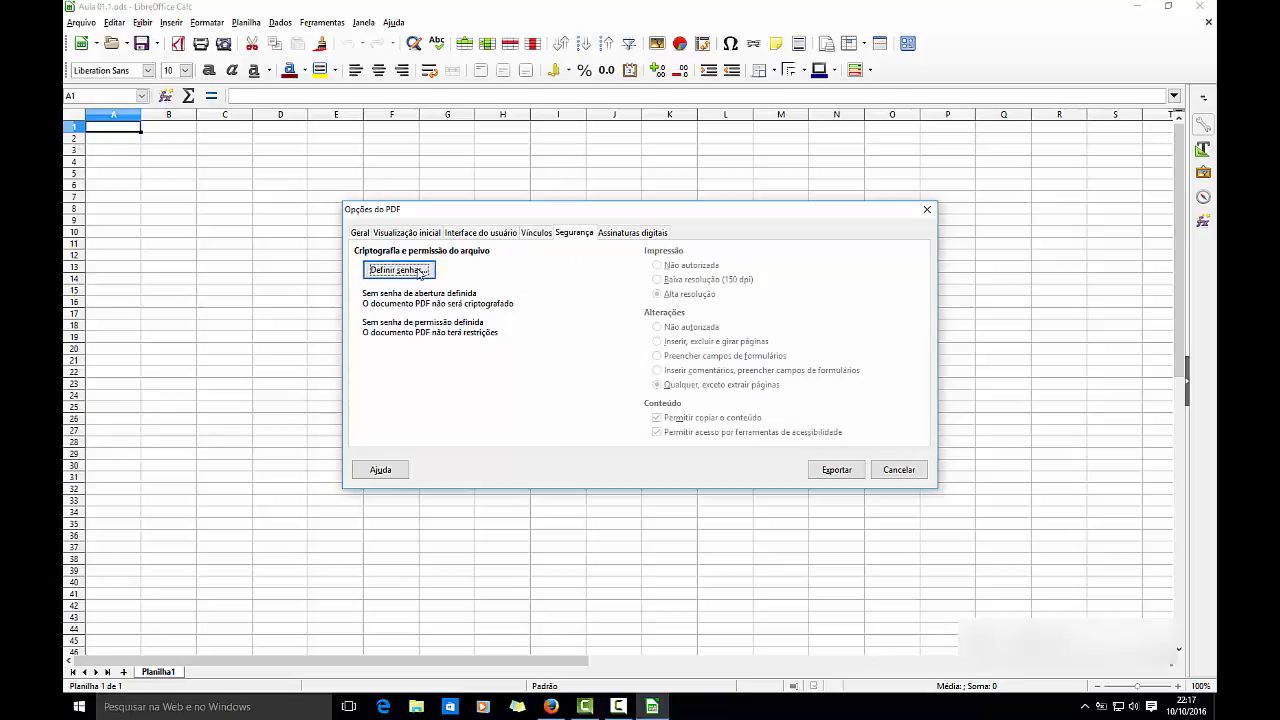
left_click(365, 232)
left_click(836, 470)
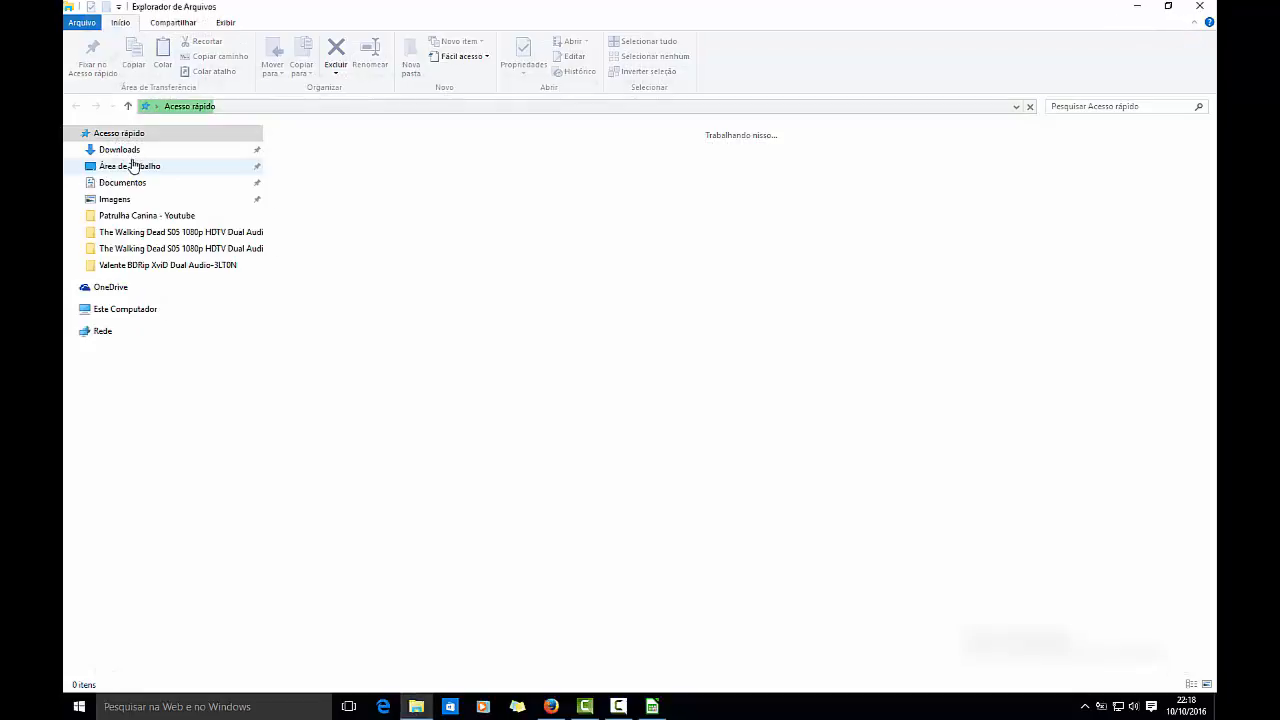
Step: In File Explorer, find the exported files in the desktop's Planilhas eletrônicas folder and open Aula 01.1.pdf
left_click(135, 168)
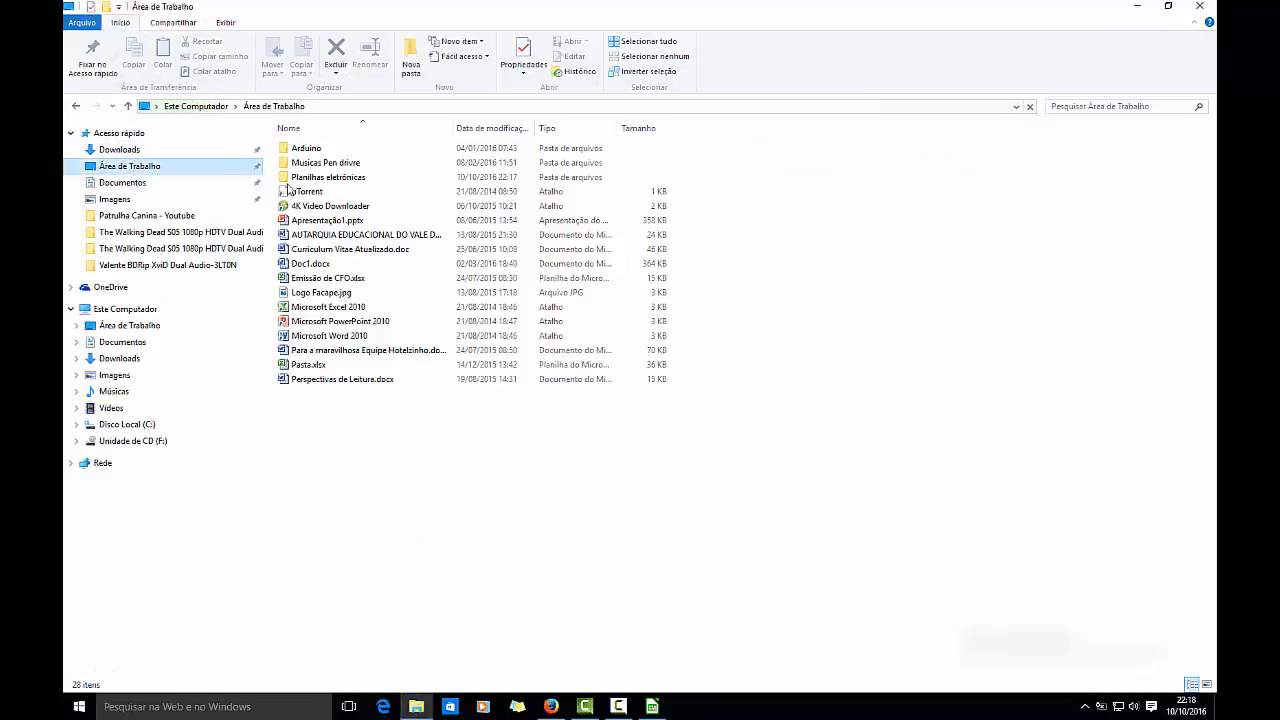
double_click(340, 181)
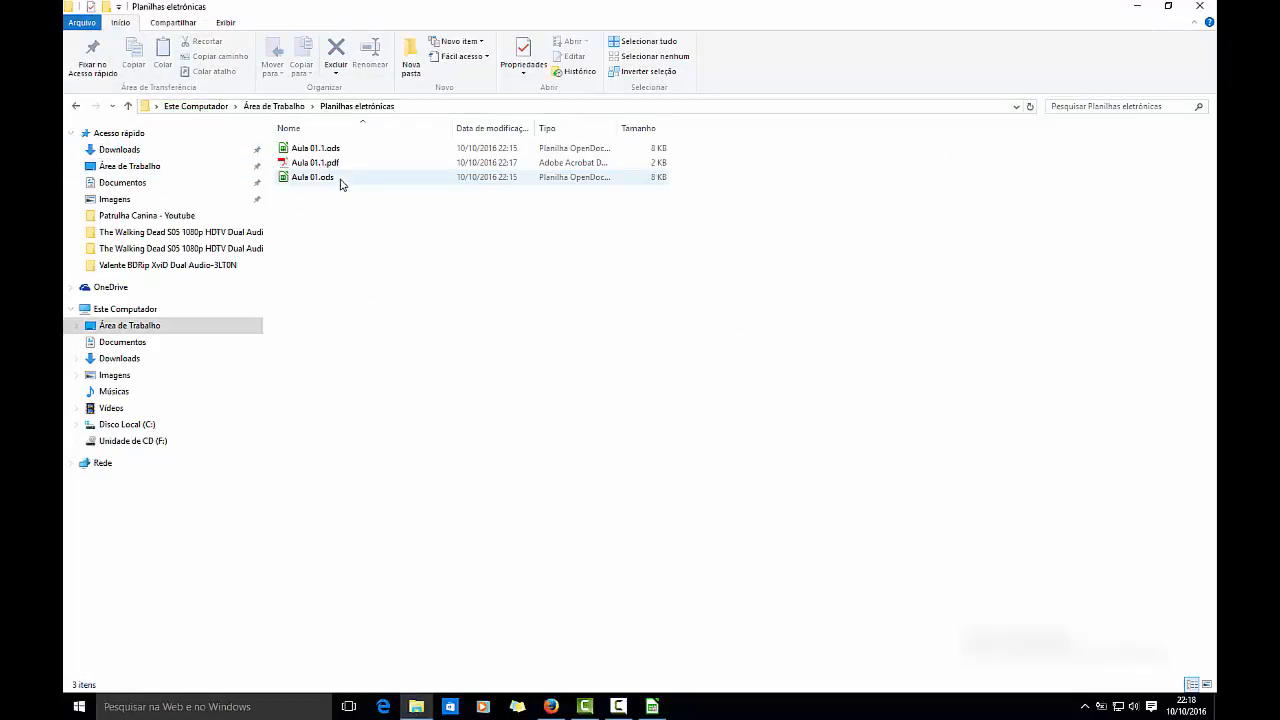
left_click(336, 167)
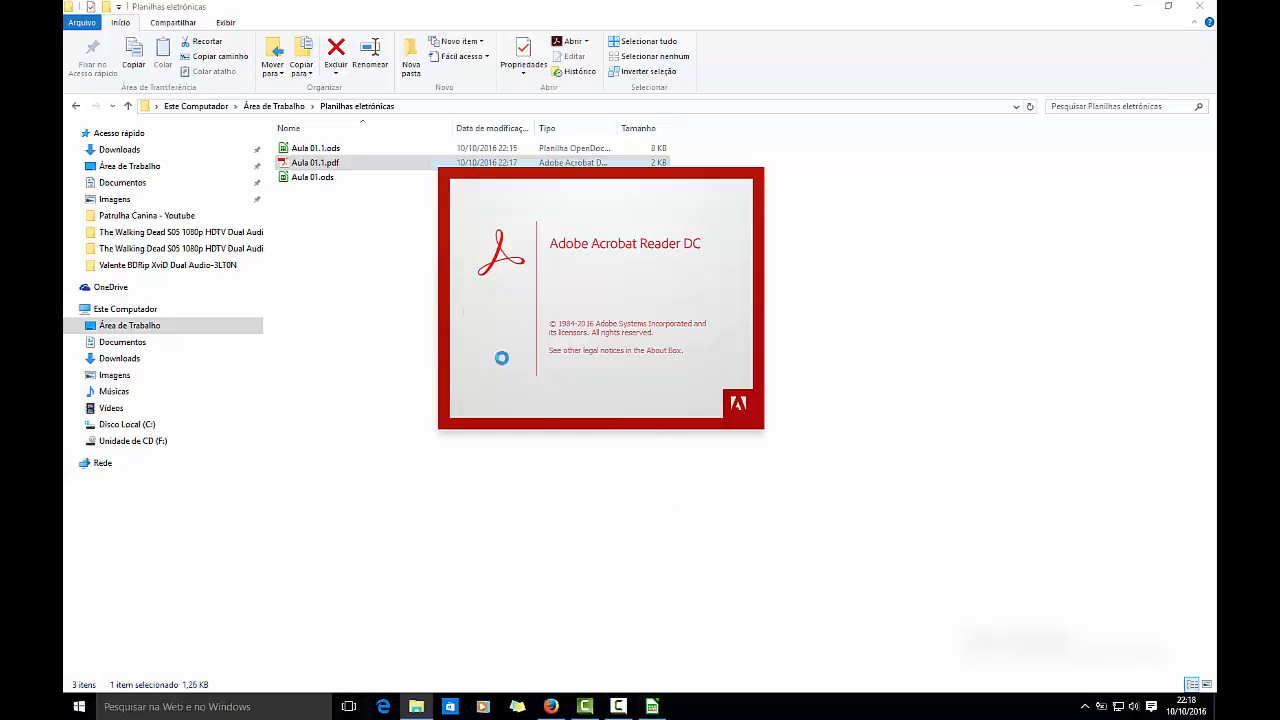
left_click(380, 254)
left_click(316, 180)
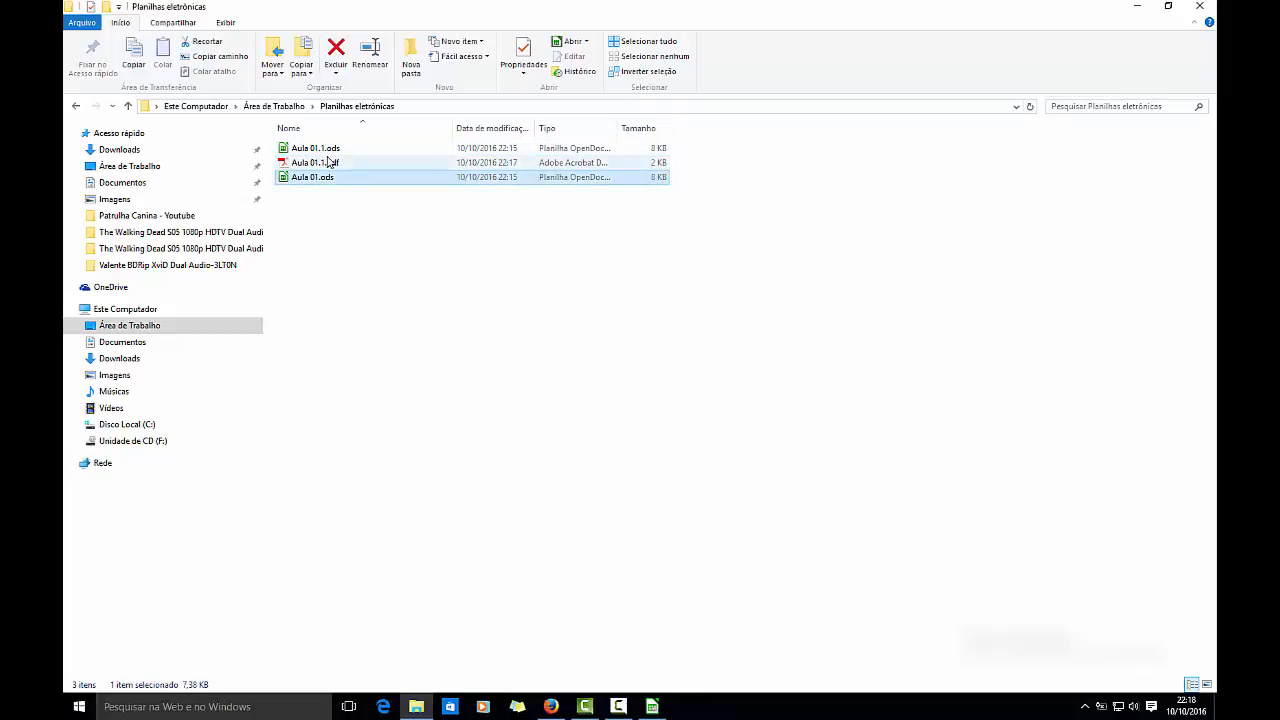
left_click(333, 163)
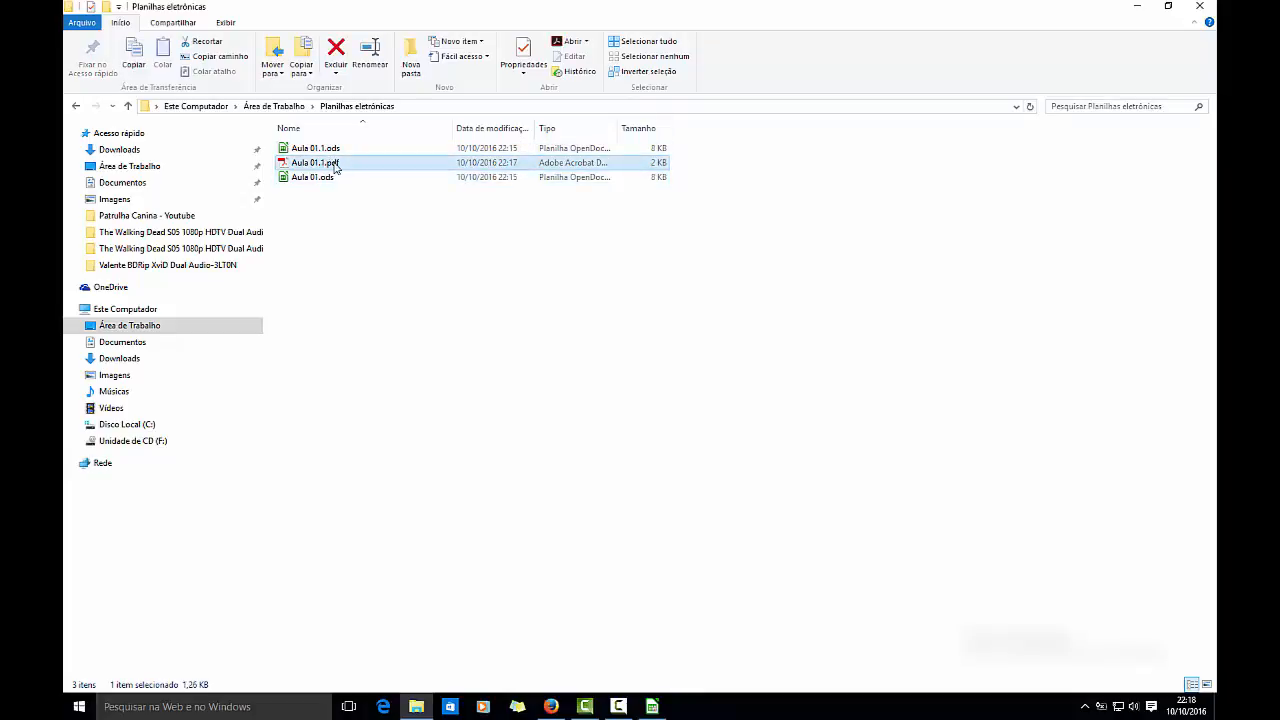
left_click(304, 148)
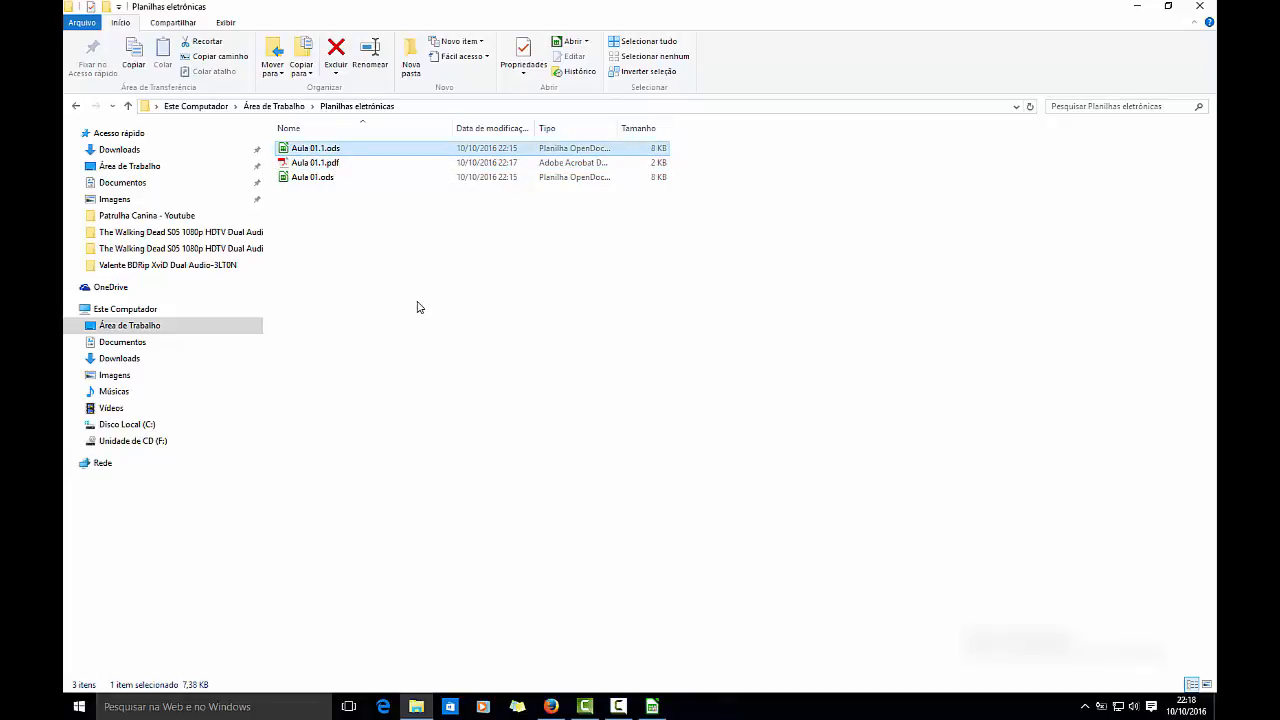
Step: Switch to Adobe Acrobat Reader, accept its licence agreement and look through Aula 01.1.pdf
left_click(652, 707)
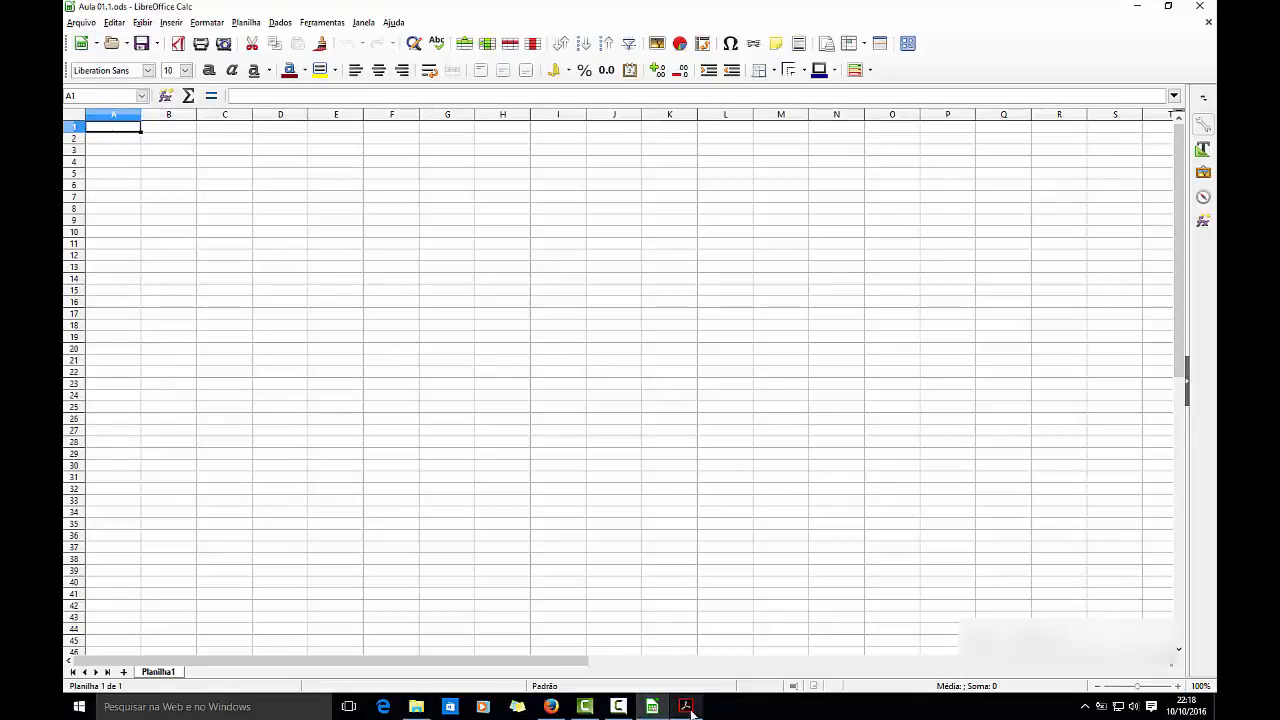
left_click(687, 707)
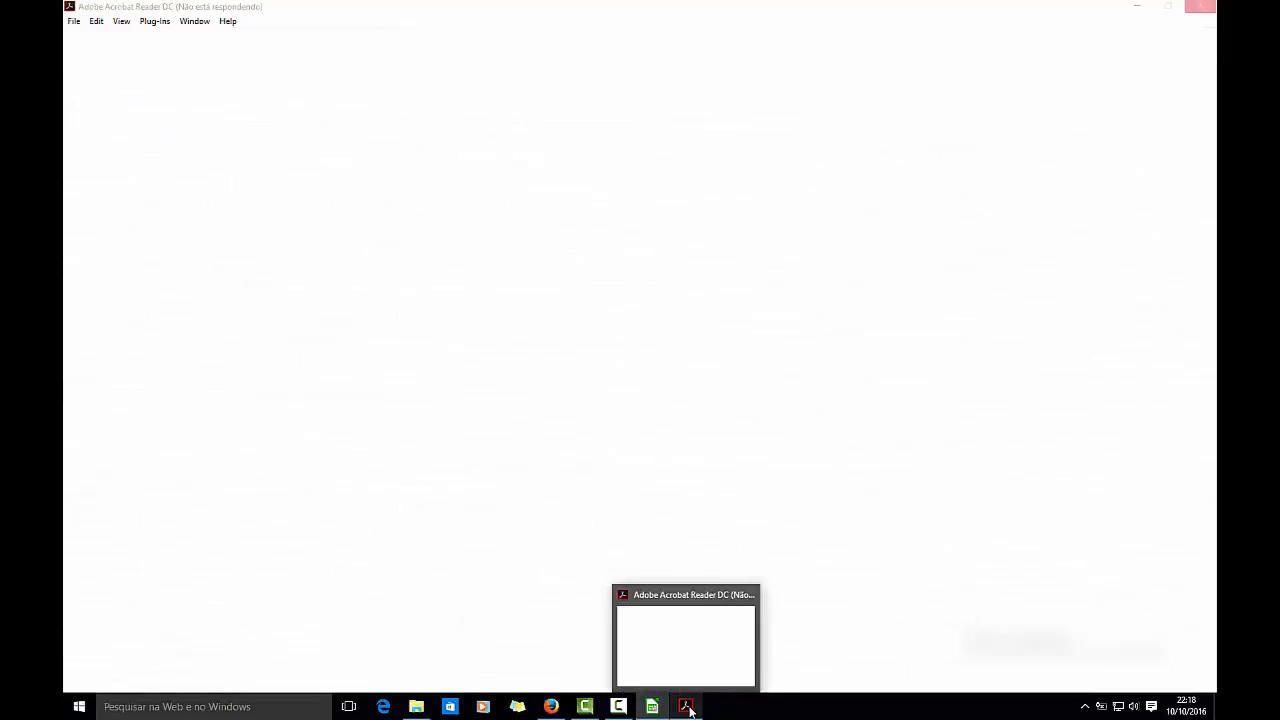
left_click(652, 707)
left_click(81, 22)
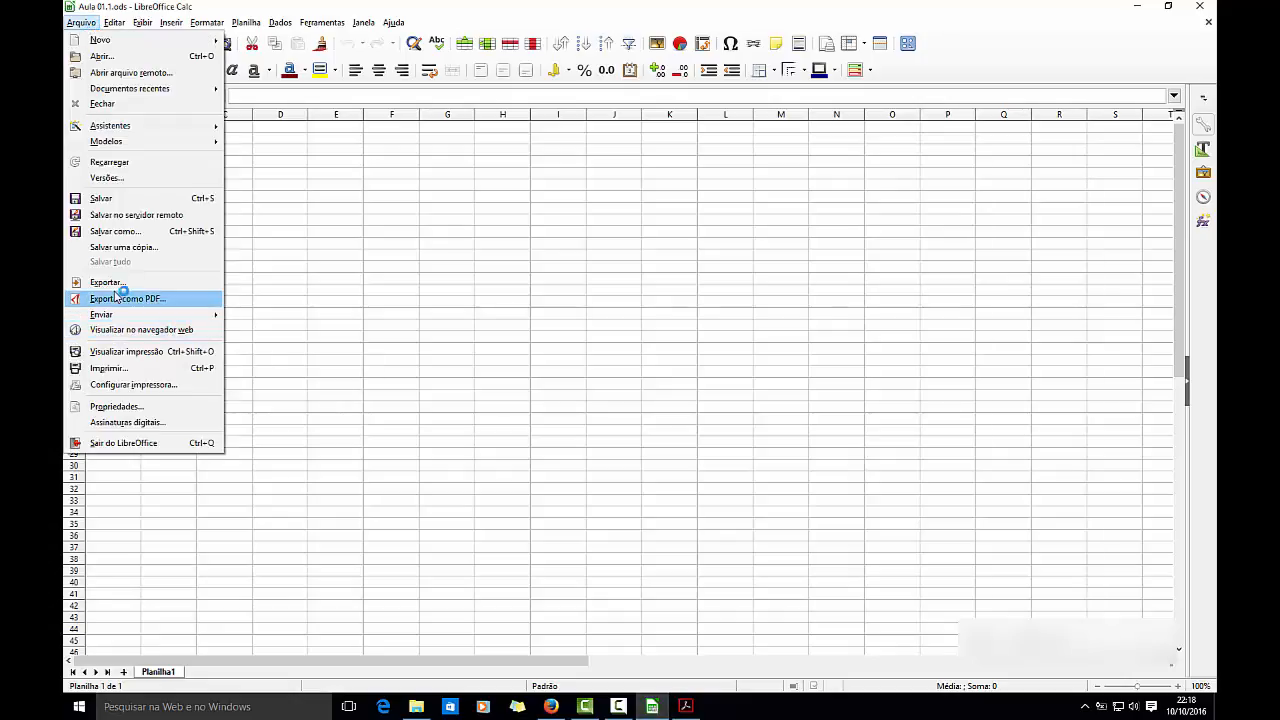
left_click(172, 300)
left_click(688, 707)
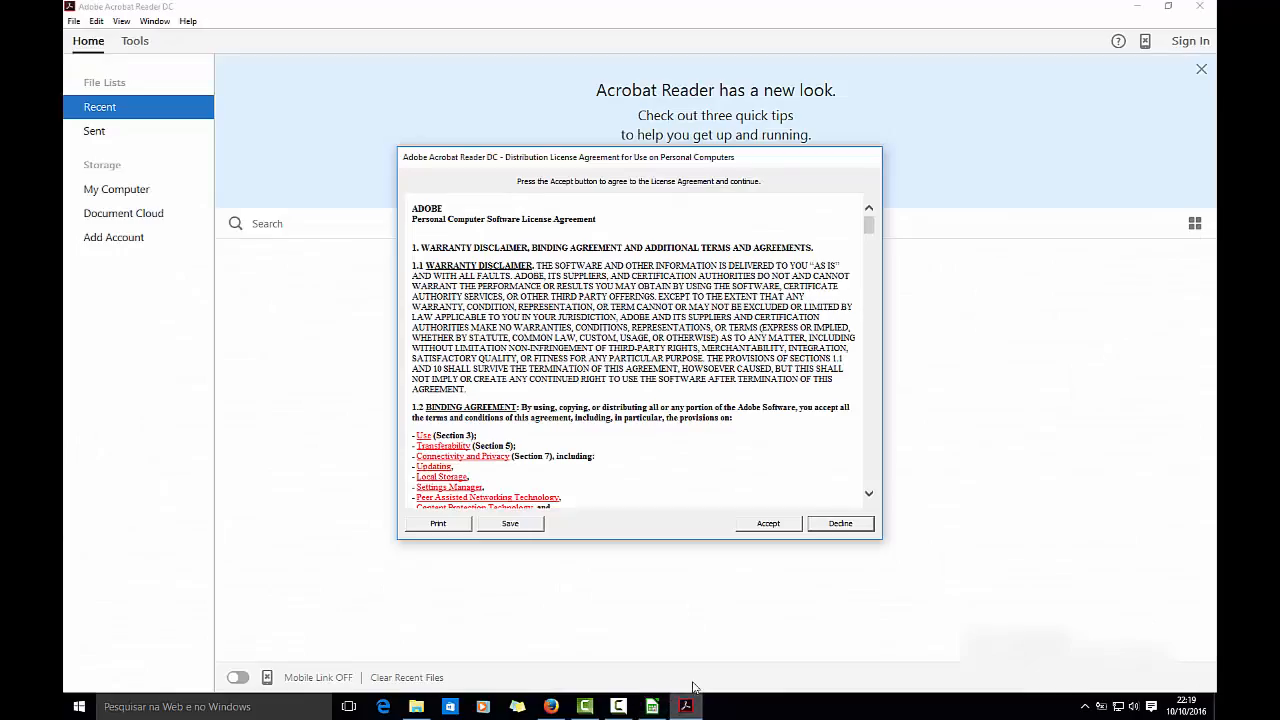
left_click(767, 525)
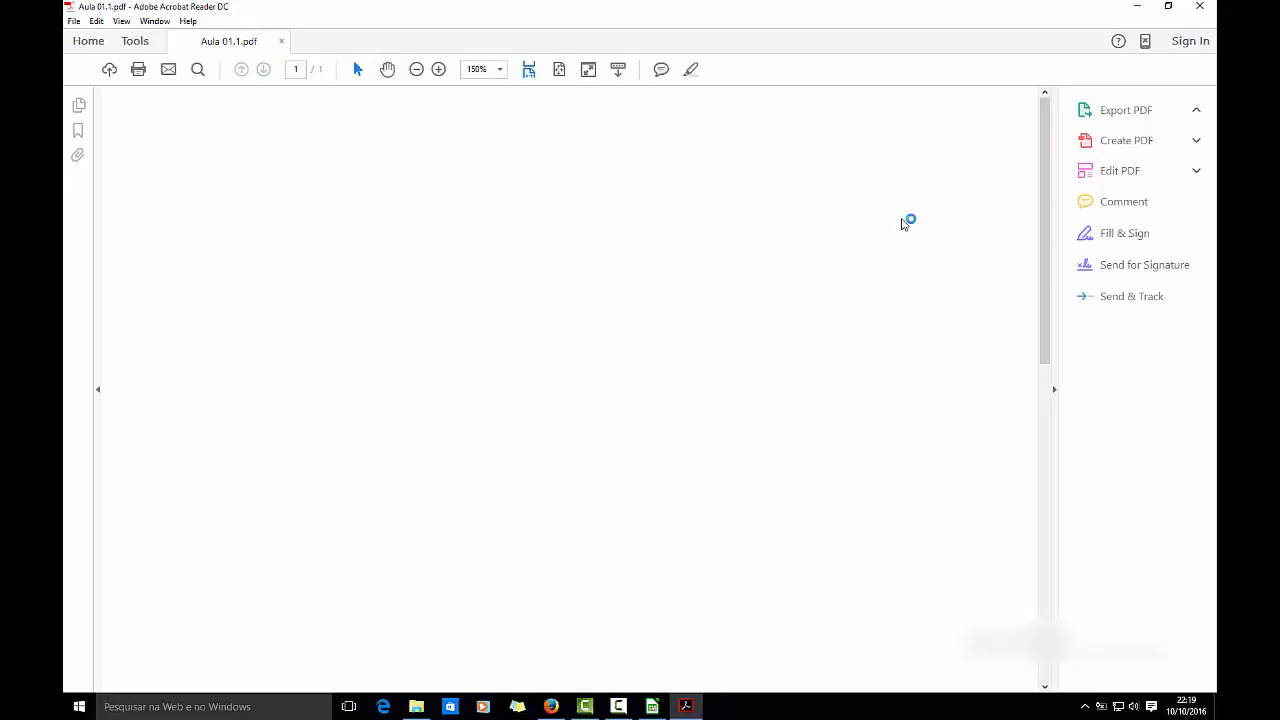
left_click_drag(1045, 324, 1047, 647)
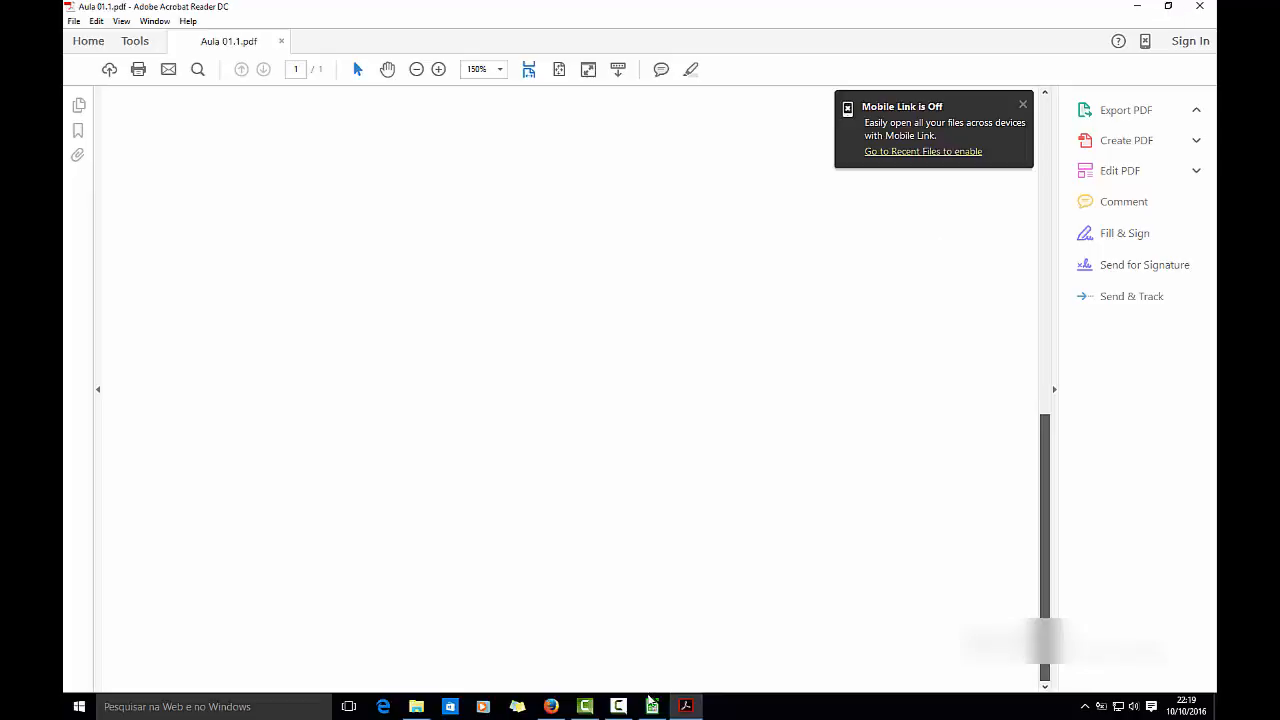
Step: Switch back to LibreOffice Calc, examine the options for sending the document, and view the print preview before closing it
left_click(651, 706)
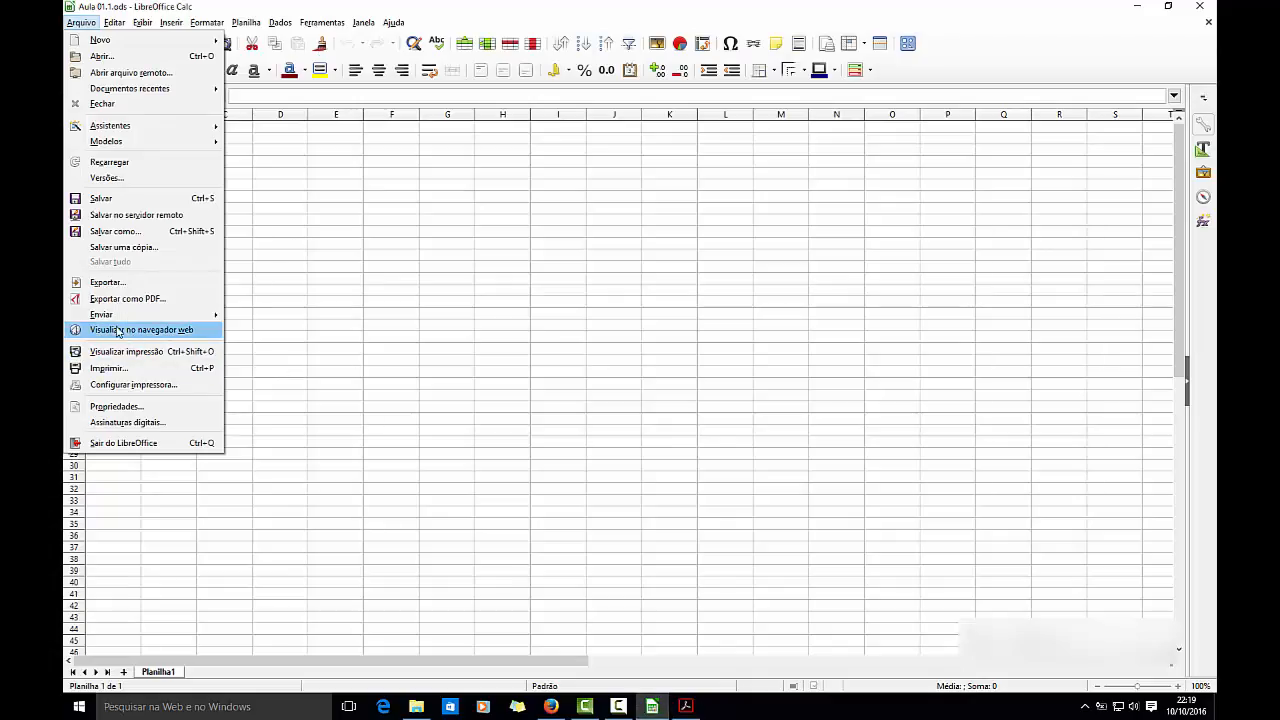
mouse_move(107, 317)
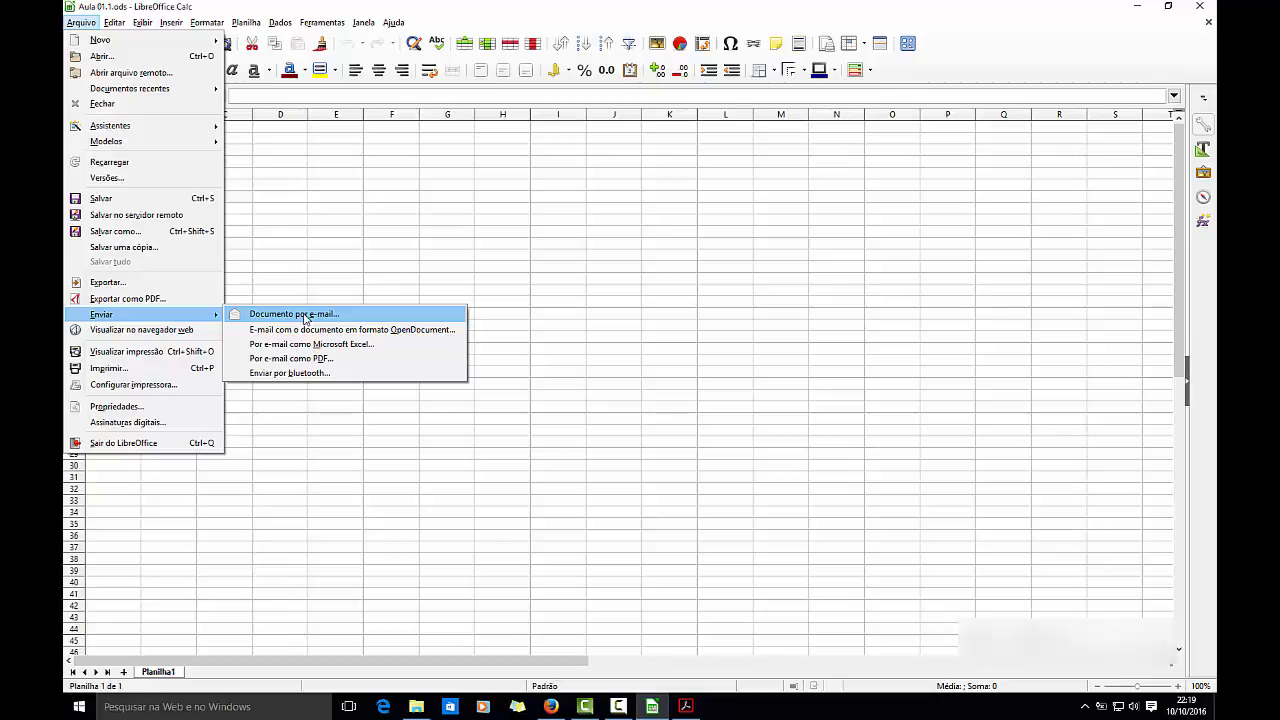
left_click(305, 316)
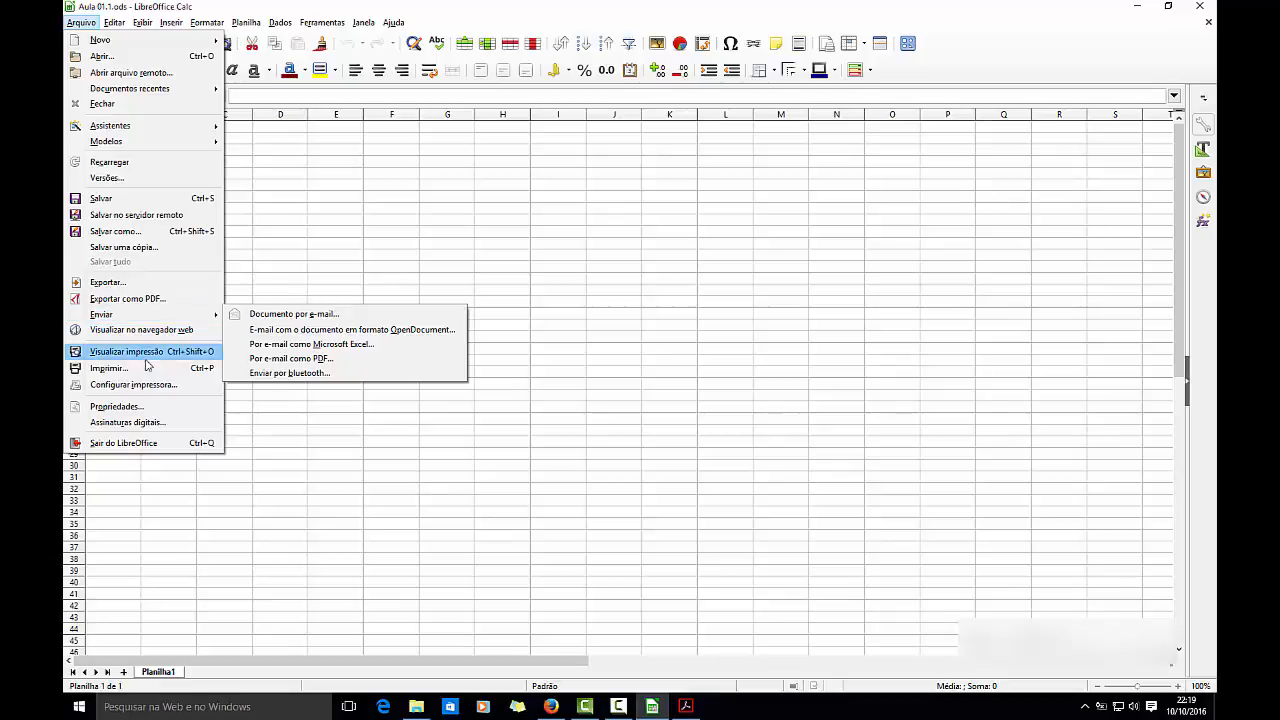
key("Escape")
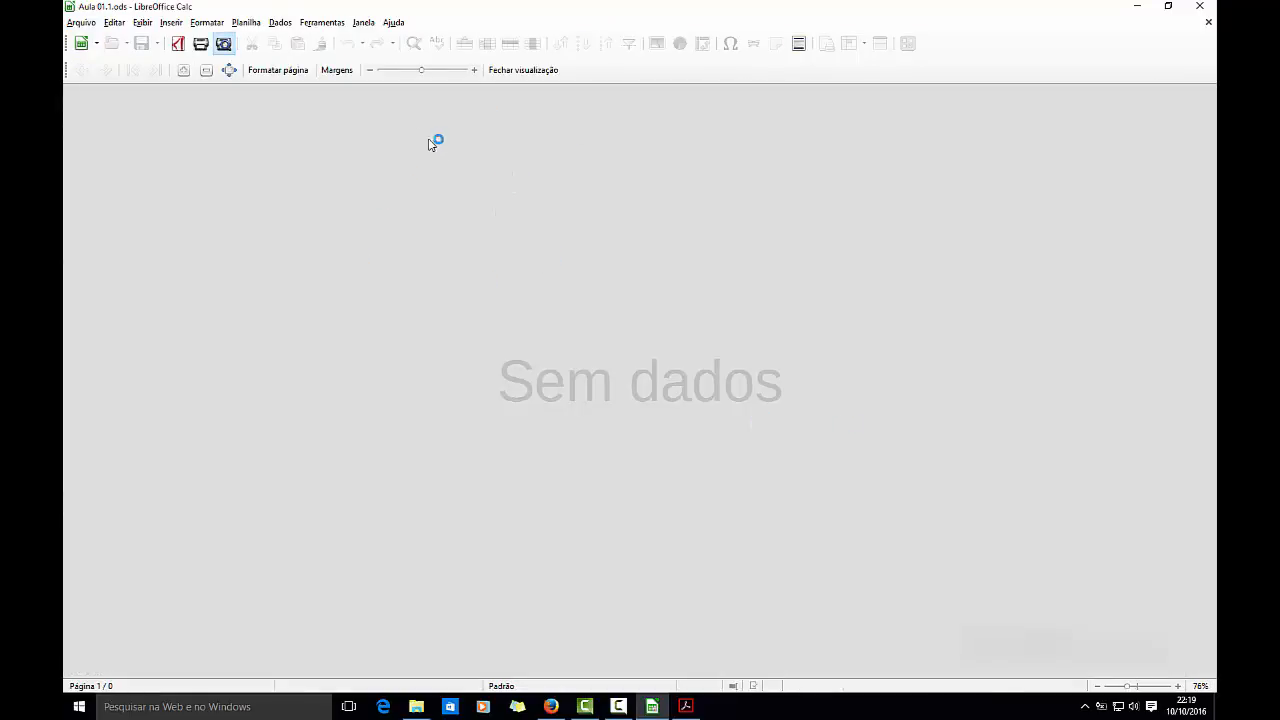
left_click(535, 70)
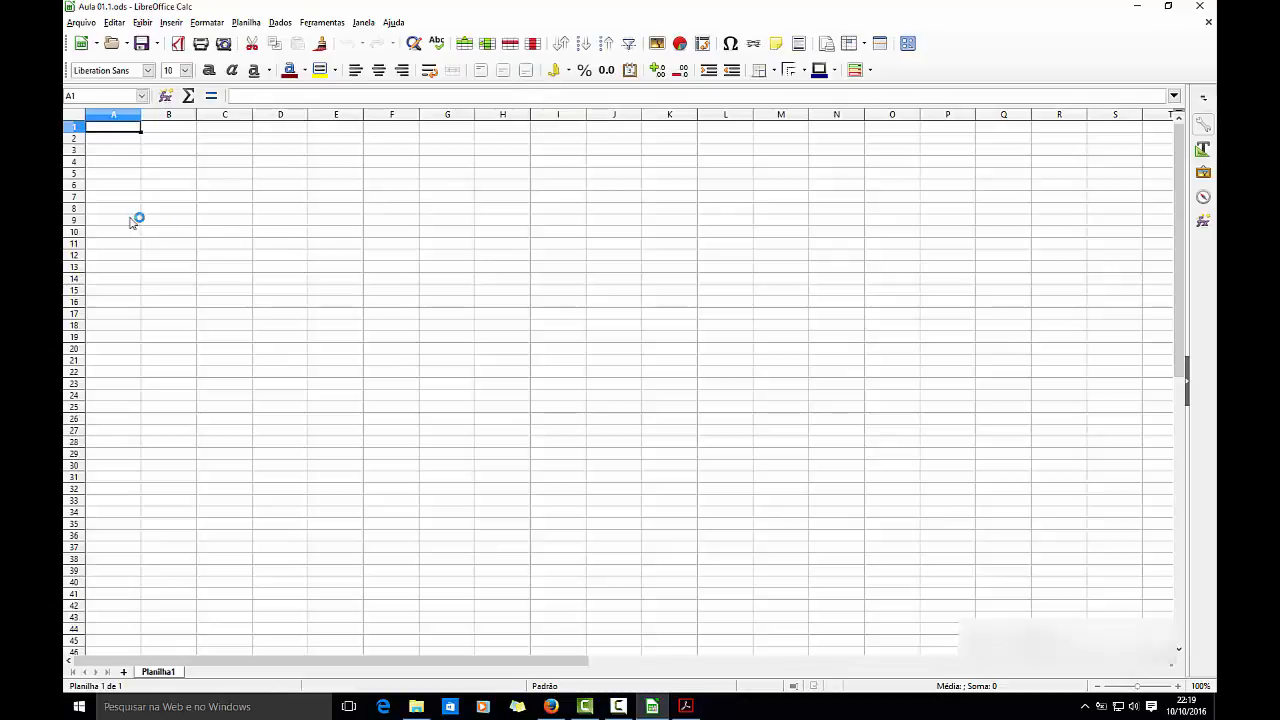
Step: Enter the title "Lista de compras" in cell A4
left_click(122, 164)
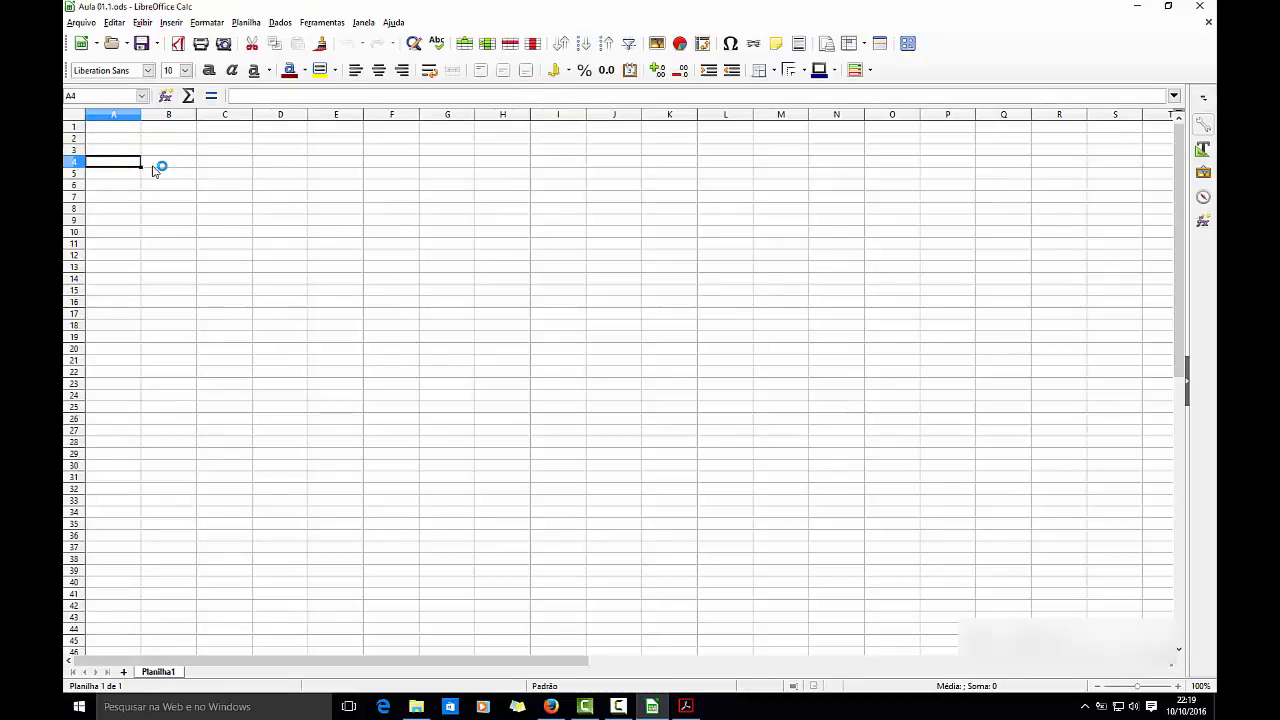
key("F2")
type("Lis")
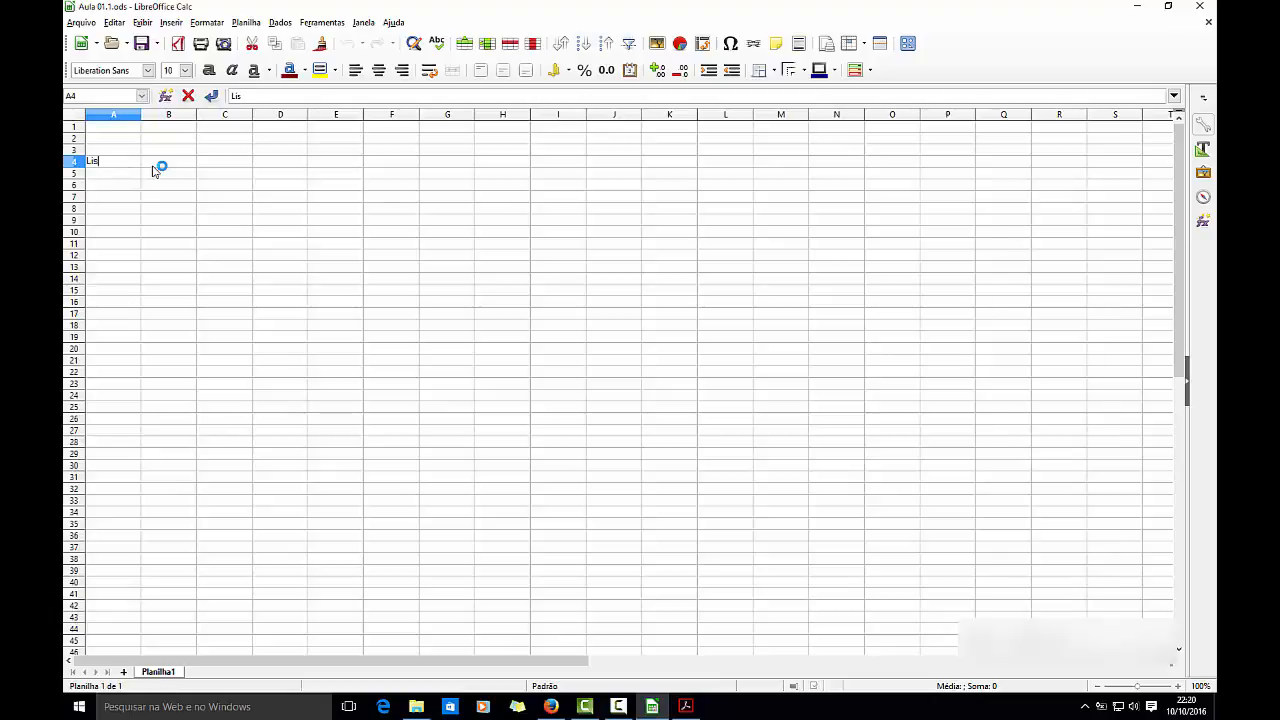
type("ta de compras")
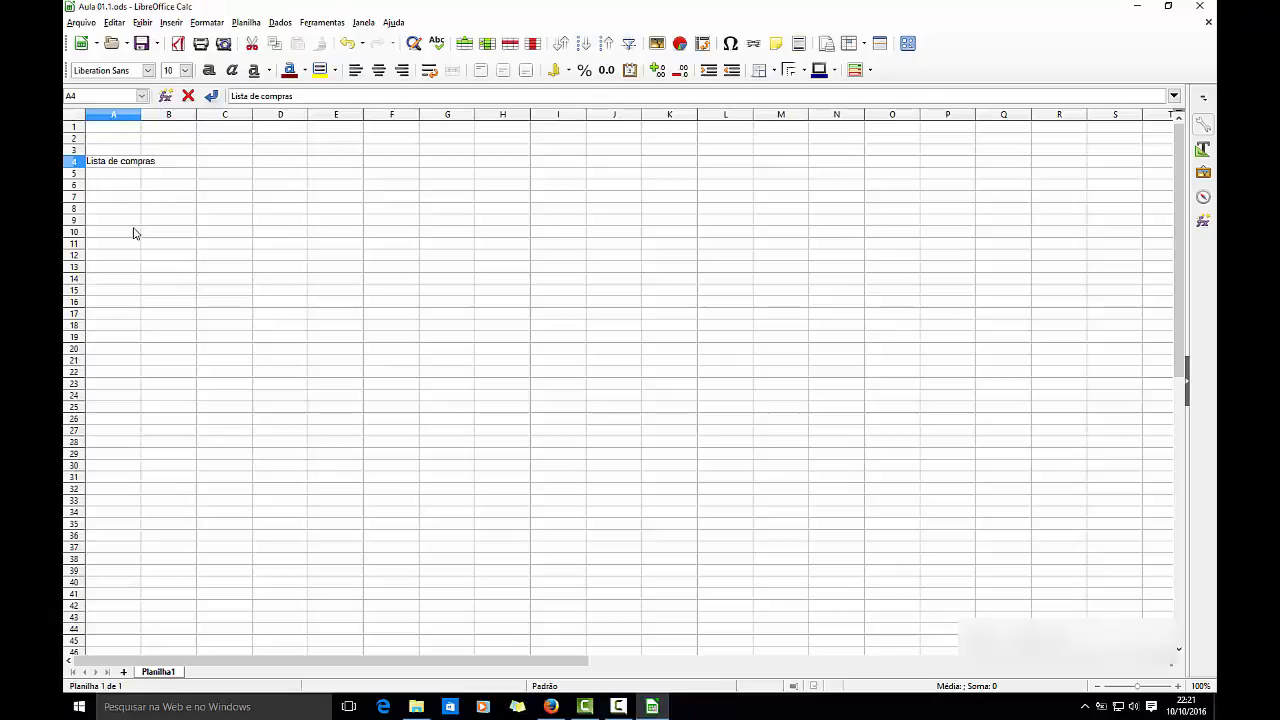
key("Return")
key("Return")
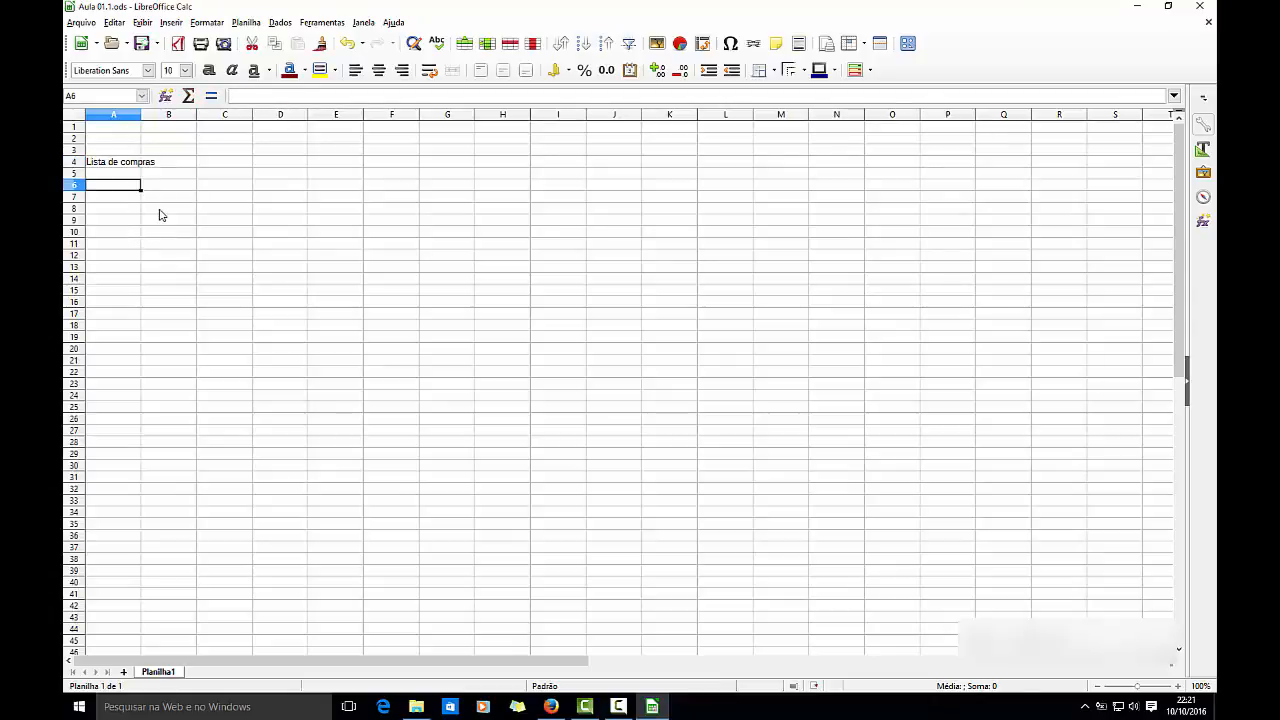
Step: Enter the column headings "Item", "Produto" and "Valor" in cells A6, B6 and C6
type("Item")
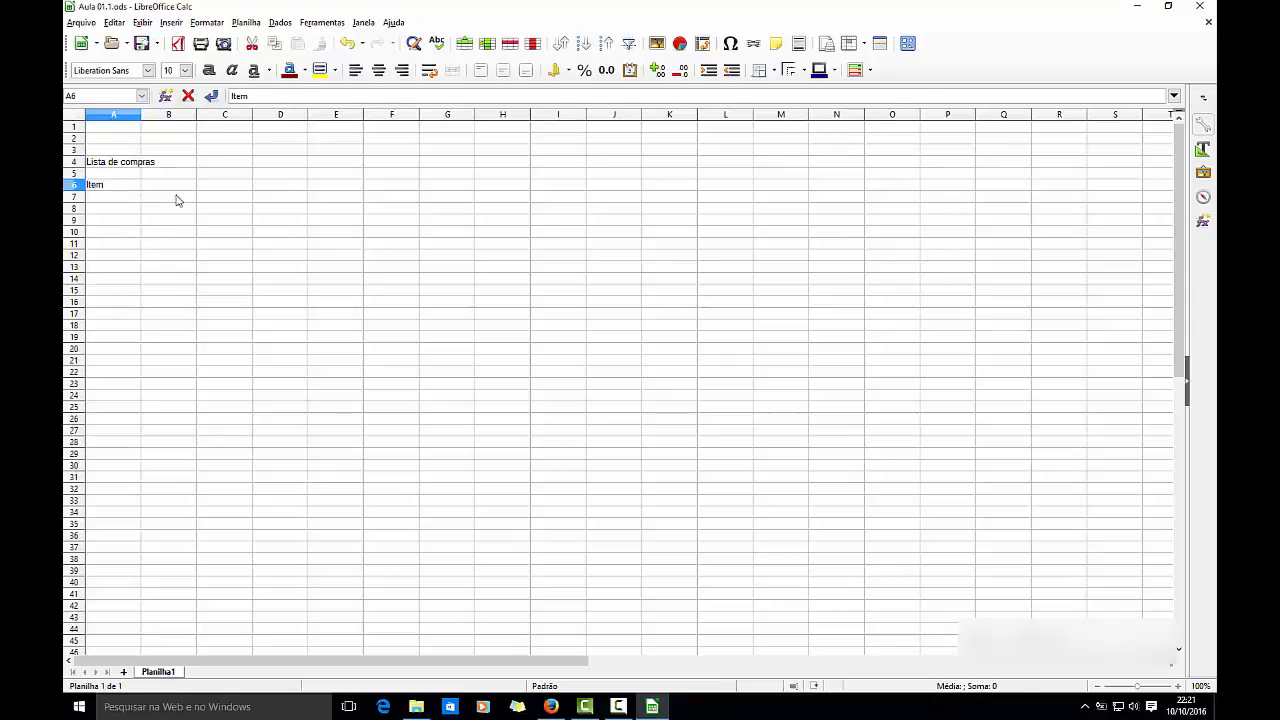
key("Tab")
type("Prod")
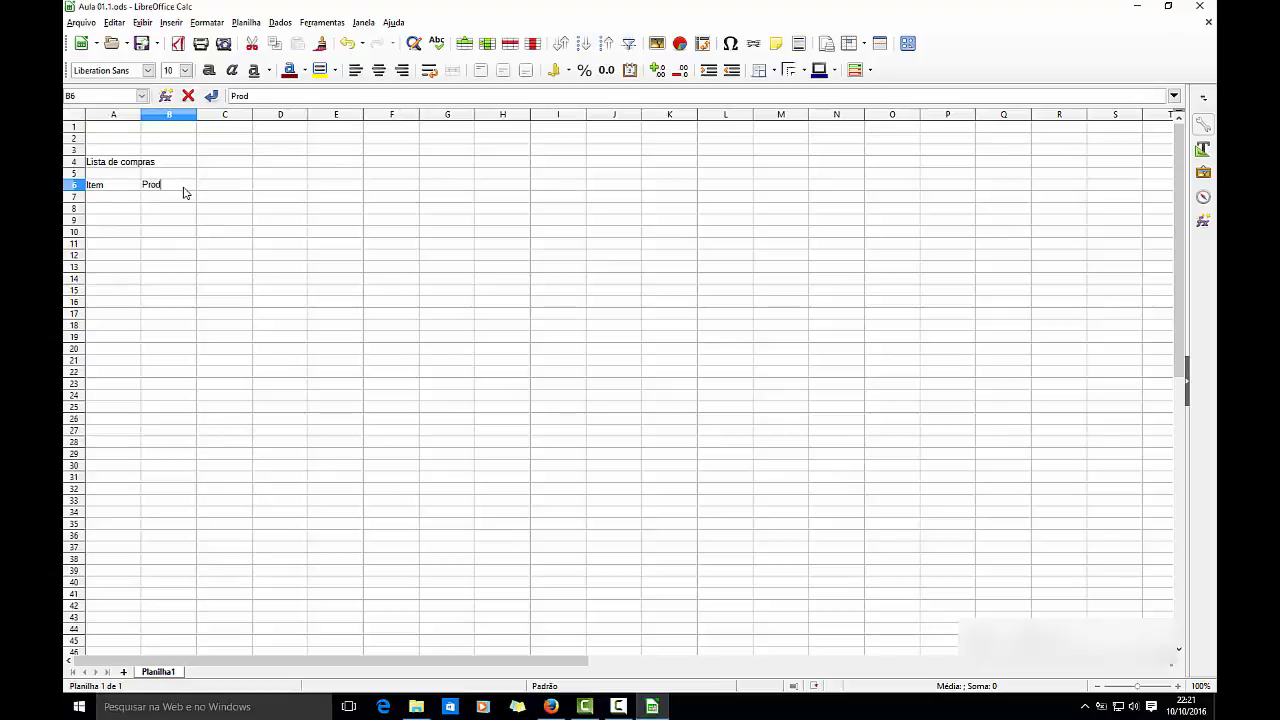
type("uto")
left_click(223, 186)
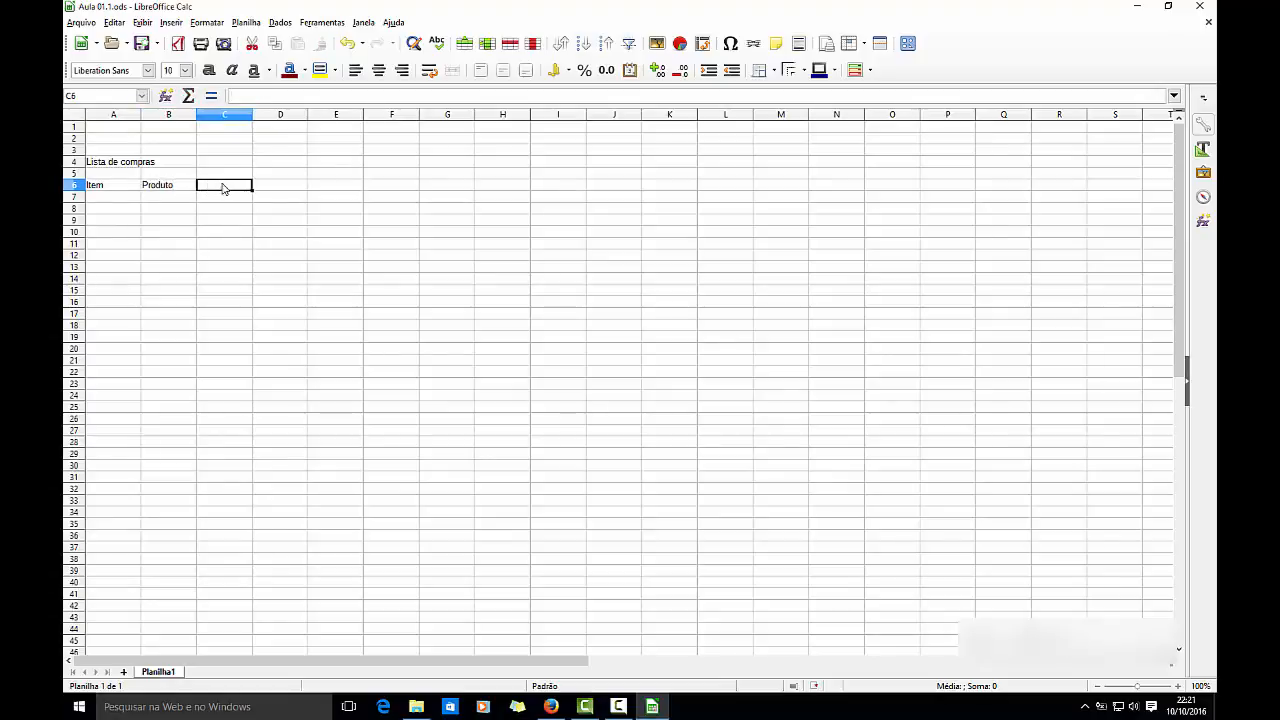
type("V")
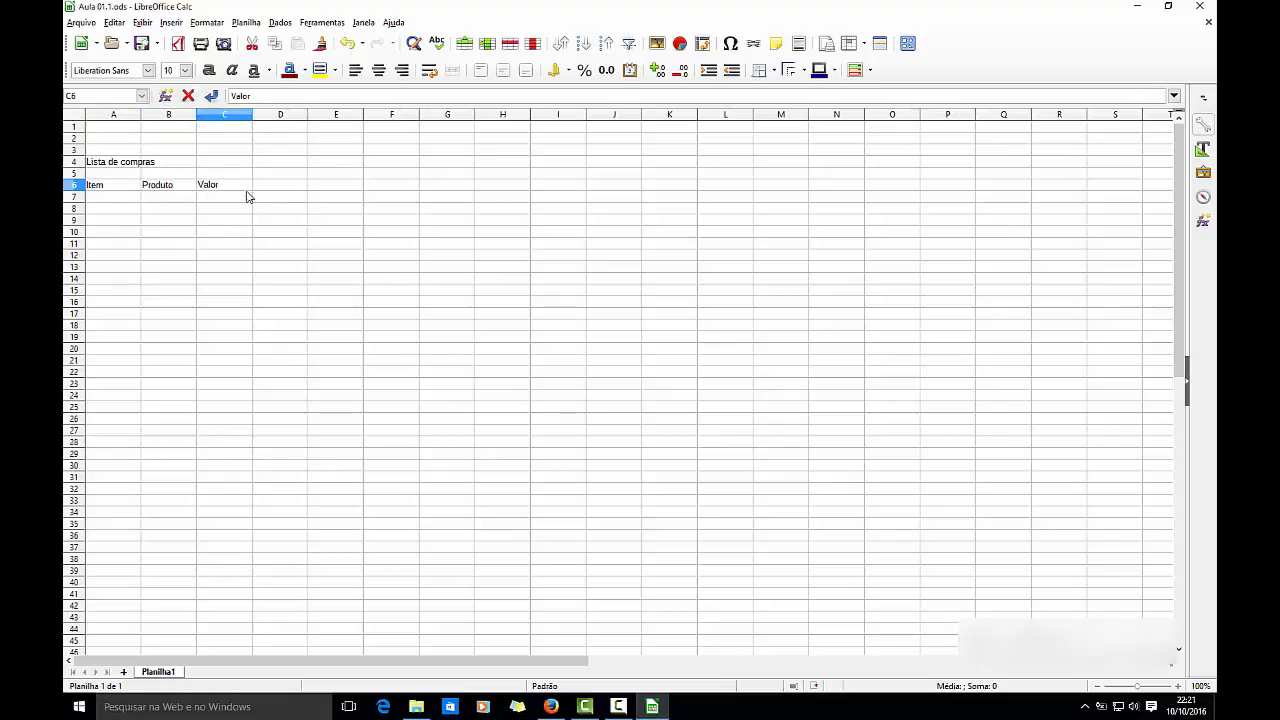
type("alor")
Step: Enter "Farinha", "Arroz" and "Macarrão" in cells A8, A9 and A10
left_click(114, 211)
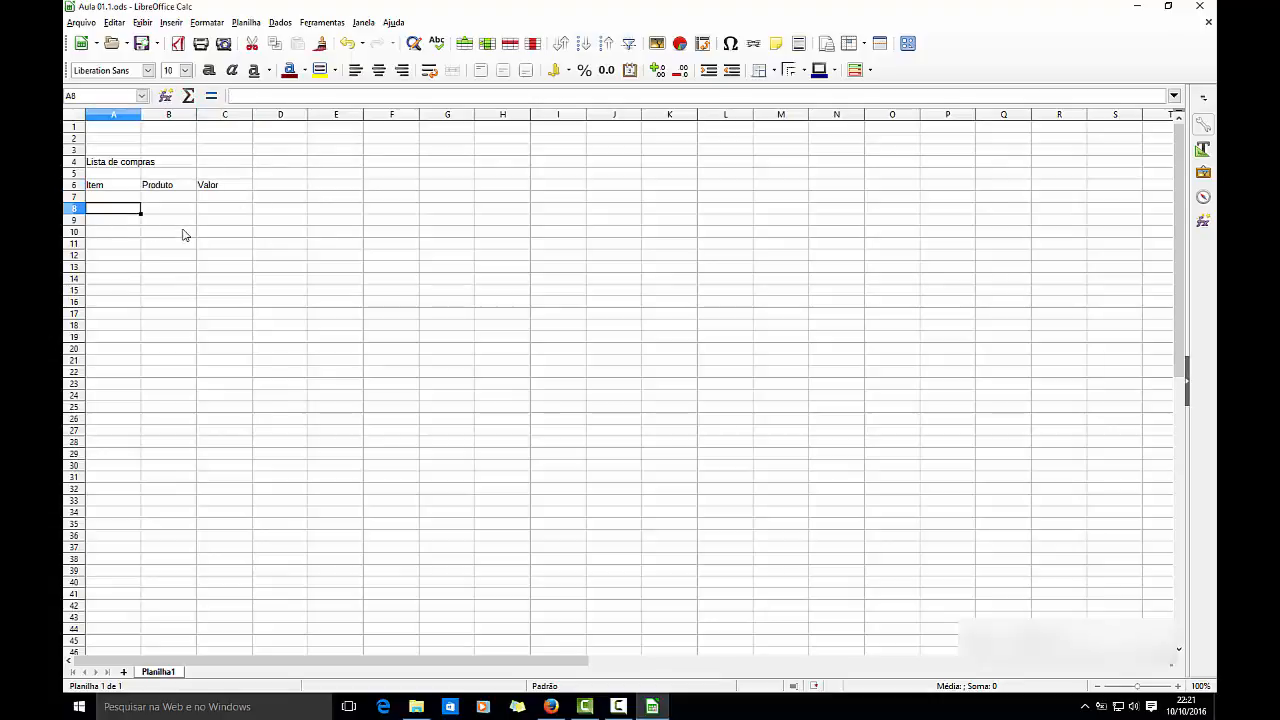
type("Farinha")
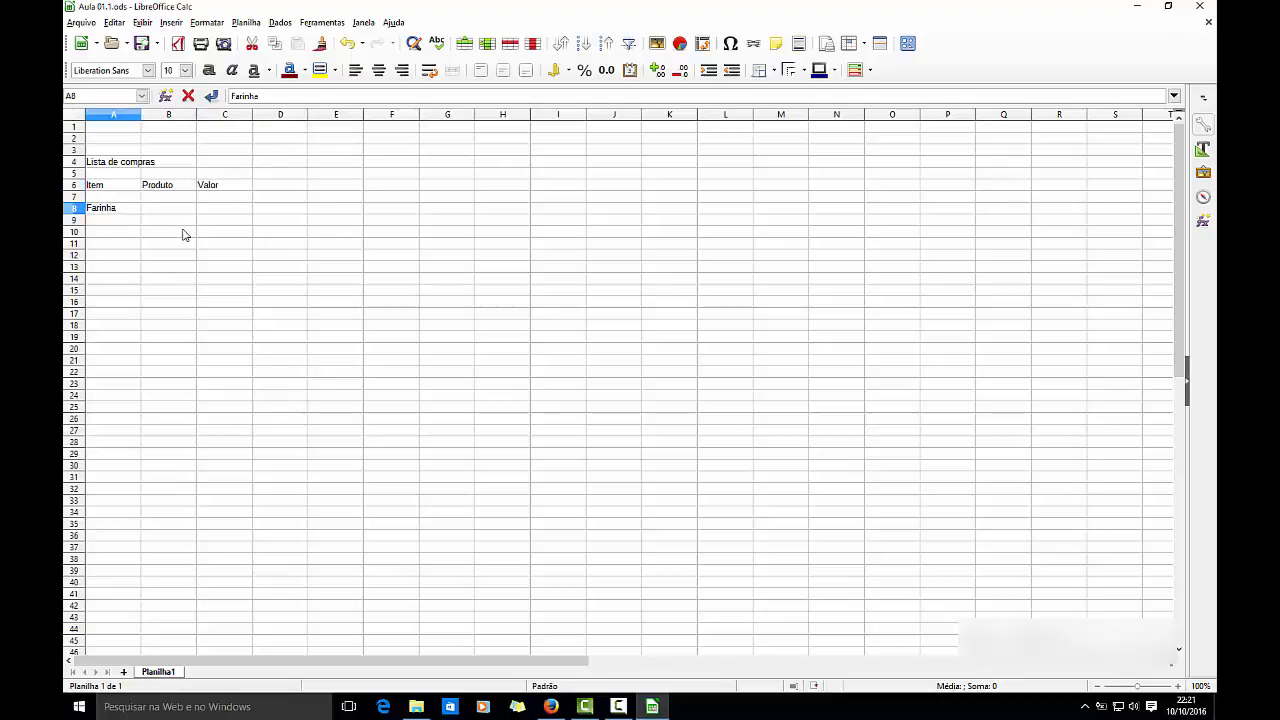
key("Return")
type("Arroz")
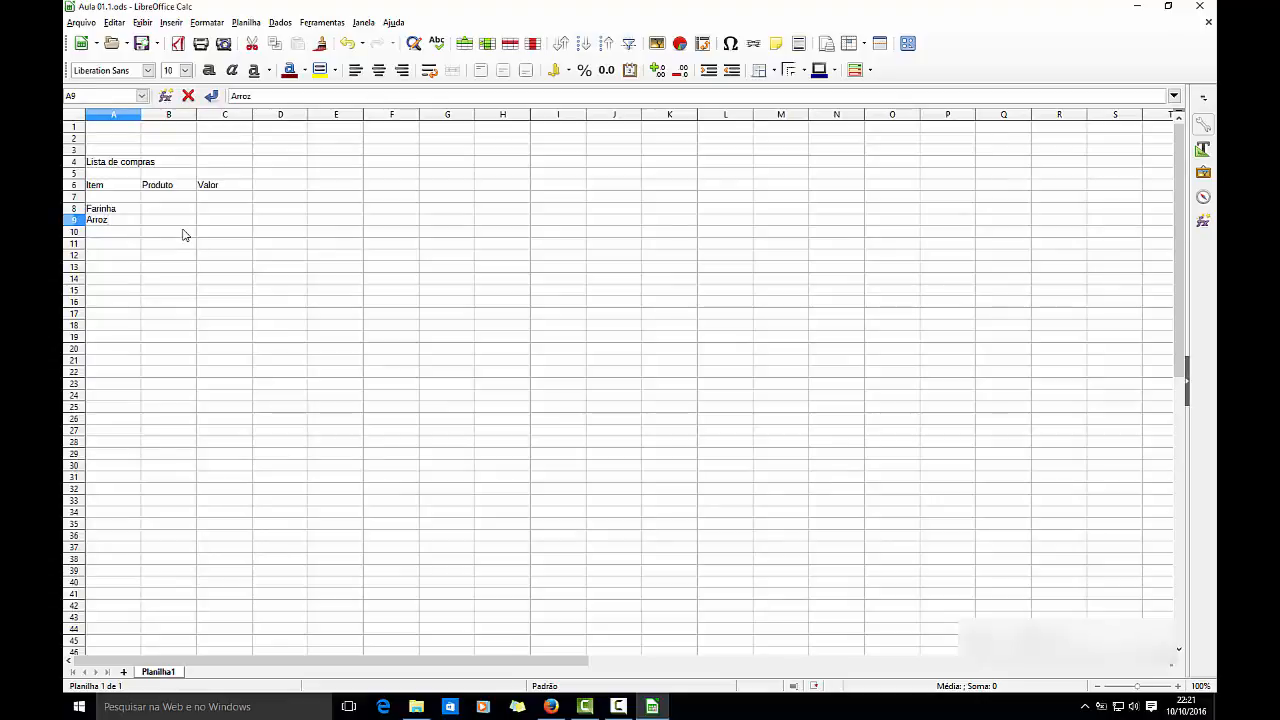
key("Return")
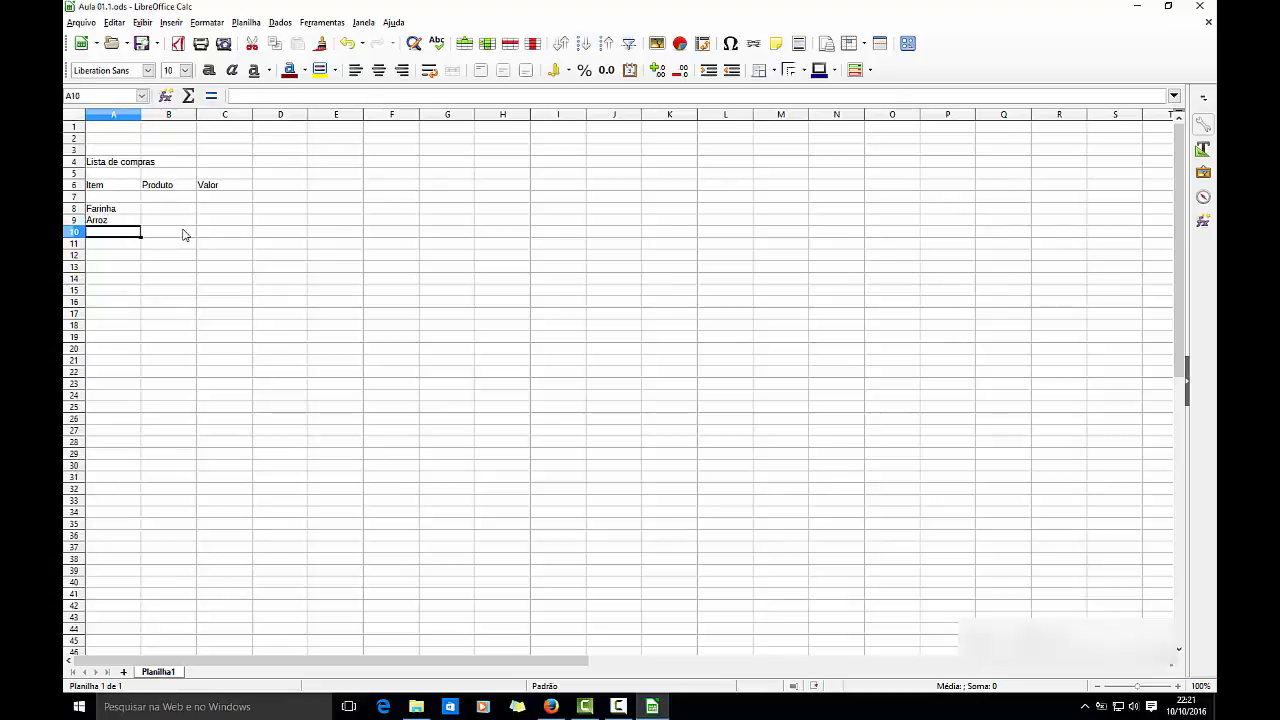
type("Macarrão")
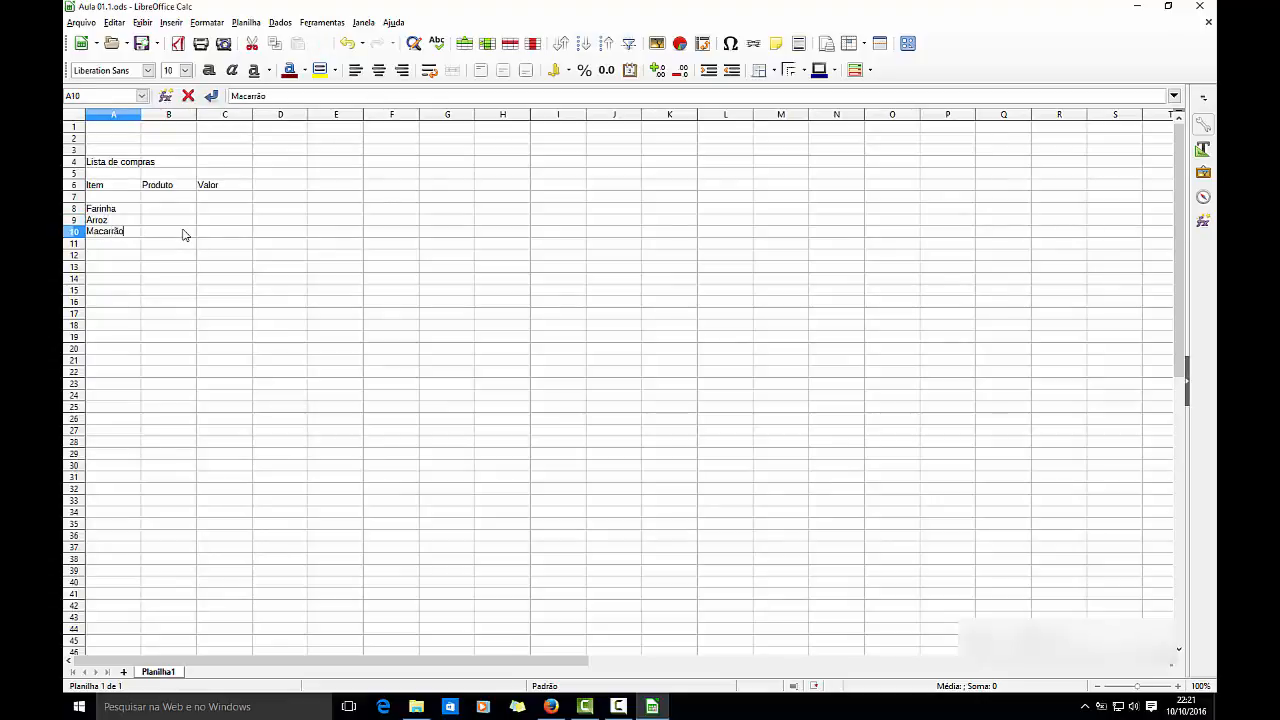
key("Right")
Step: Move the three product names from cells A8:A10 to B8:B10, under the Produto heading
key("Up")
key("Up")
key("Down")
key("Left")
key("Up")
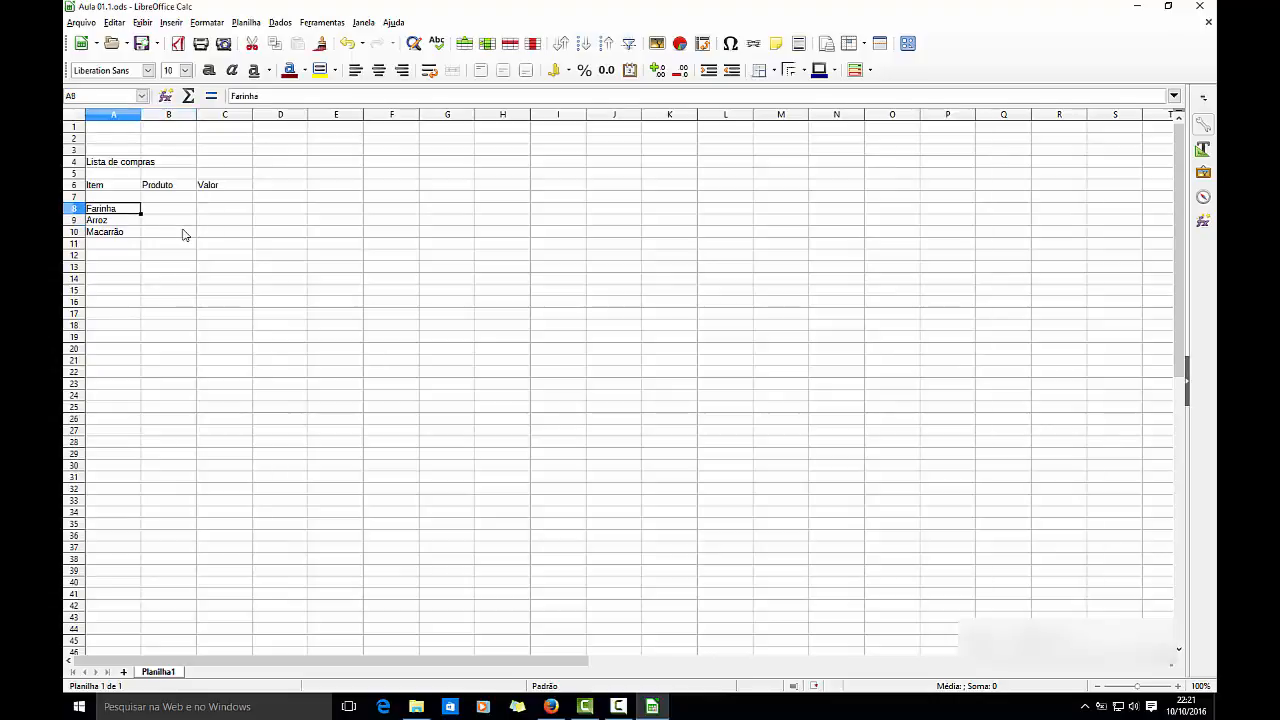
key("shift+Down")
key("shift+Down")
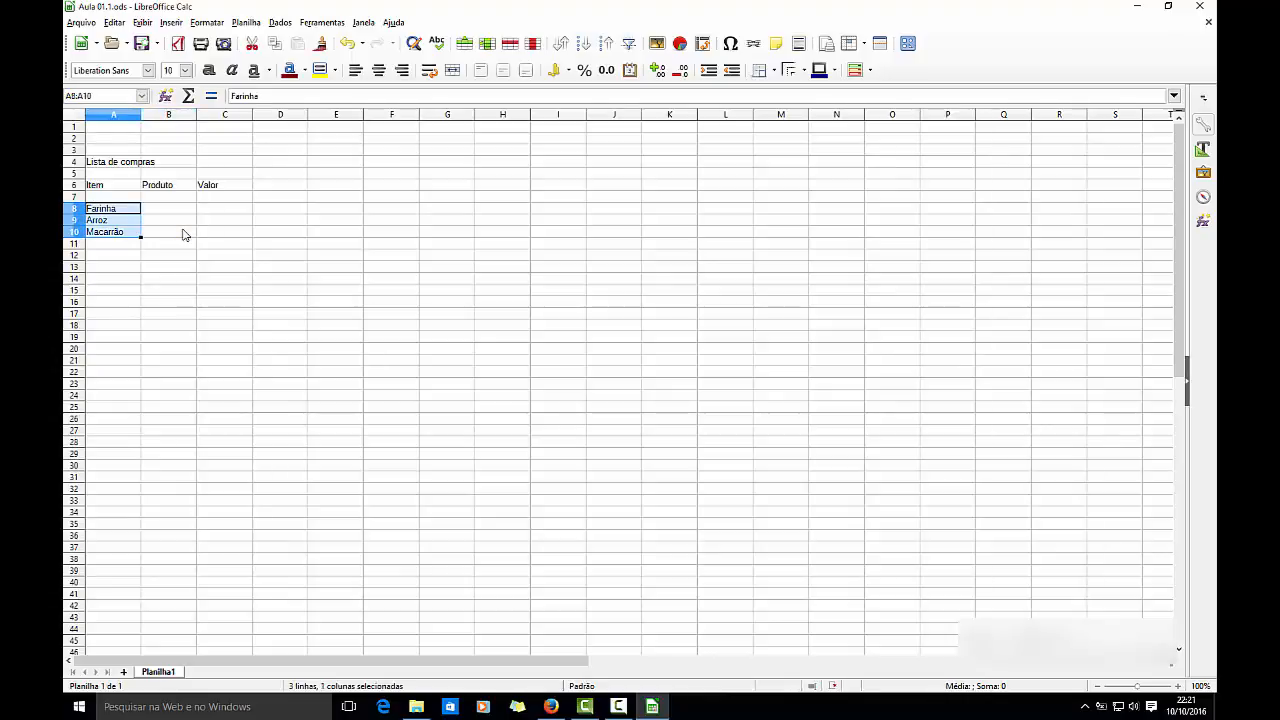
key("ctrl+x")
key("Right")
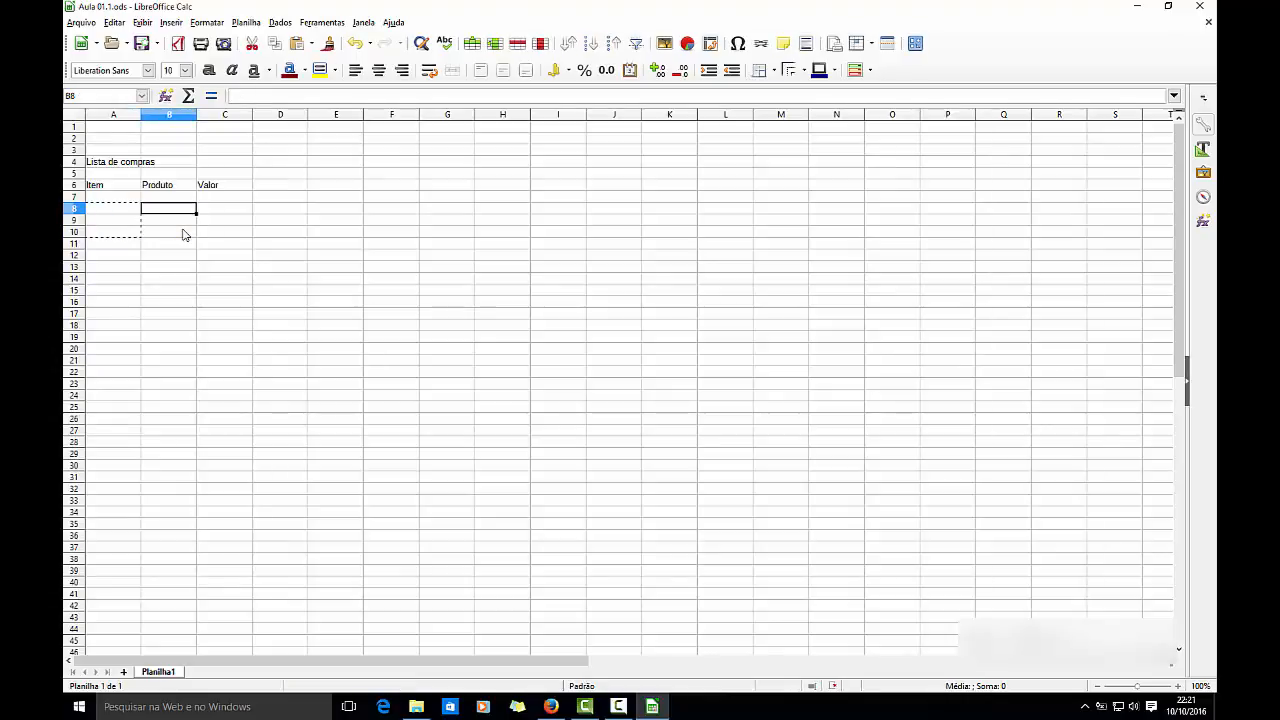
key("ctrl+v")
Step: Number the products 1, 2 and 3 in cells A8 to A10 of the Item column
key("Left")
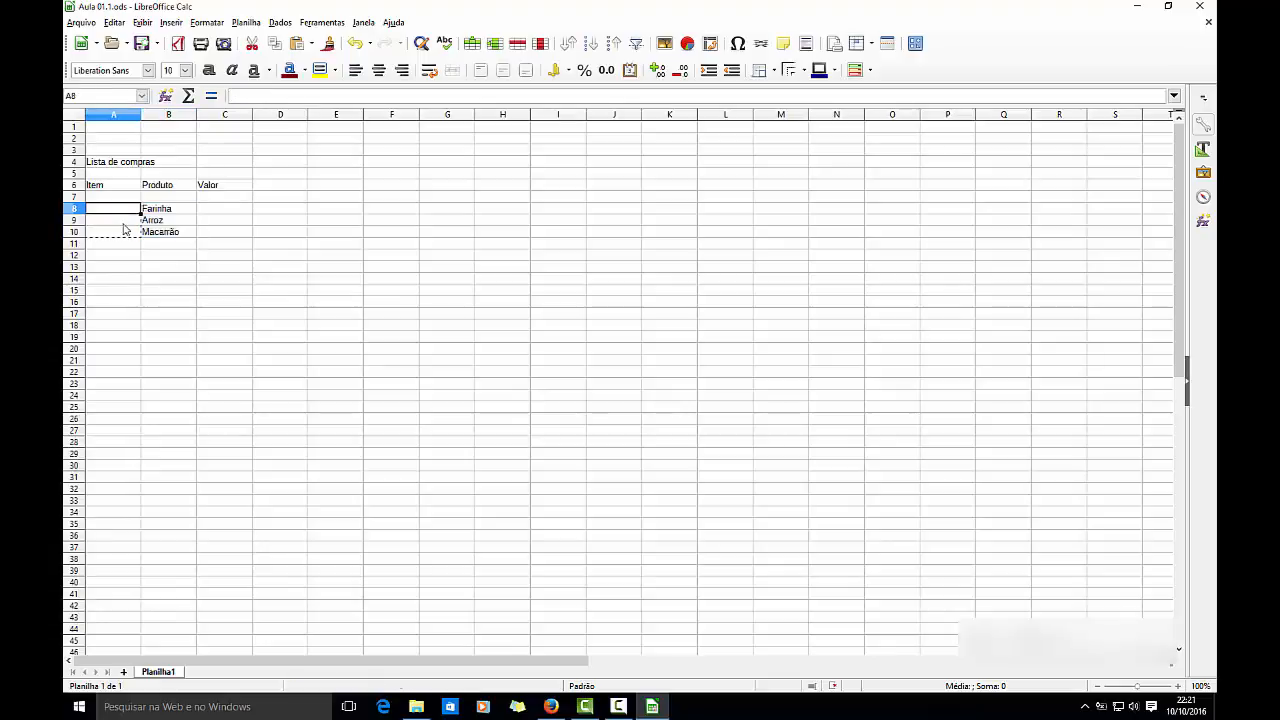
type("1")
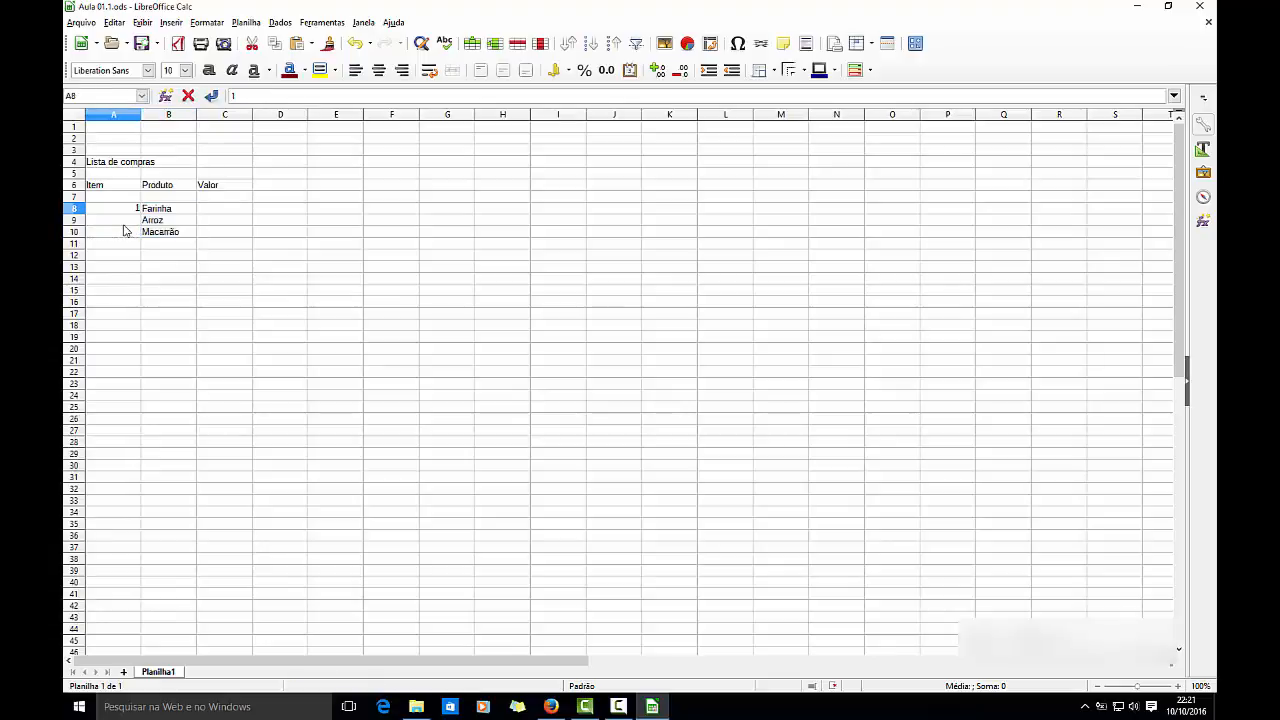
key("Return")
type("2")
key("Return")
type("3")
key("Return")
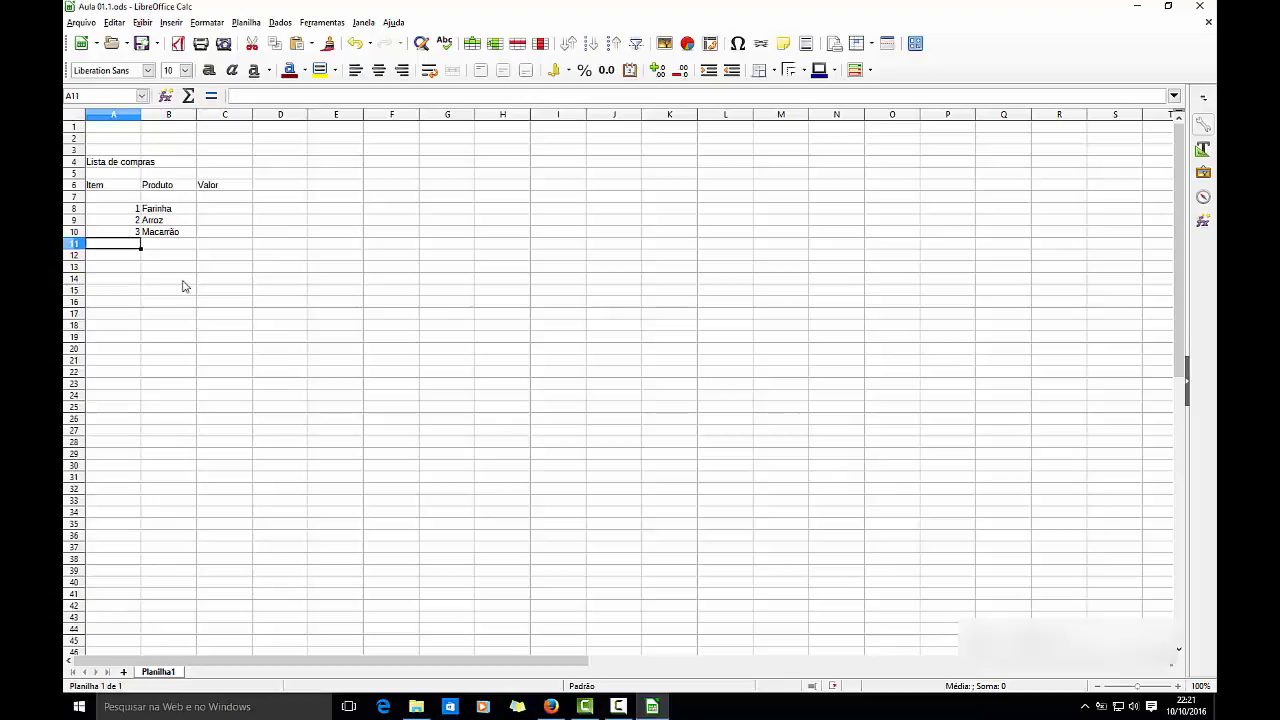
Step: Enter the prices 1,5, 2,3 and 2,0 in cells C8 to C10 and dismiss the antivirus notification
left_click(212, 210)
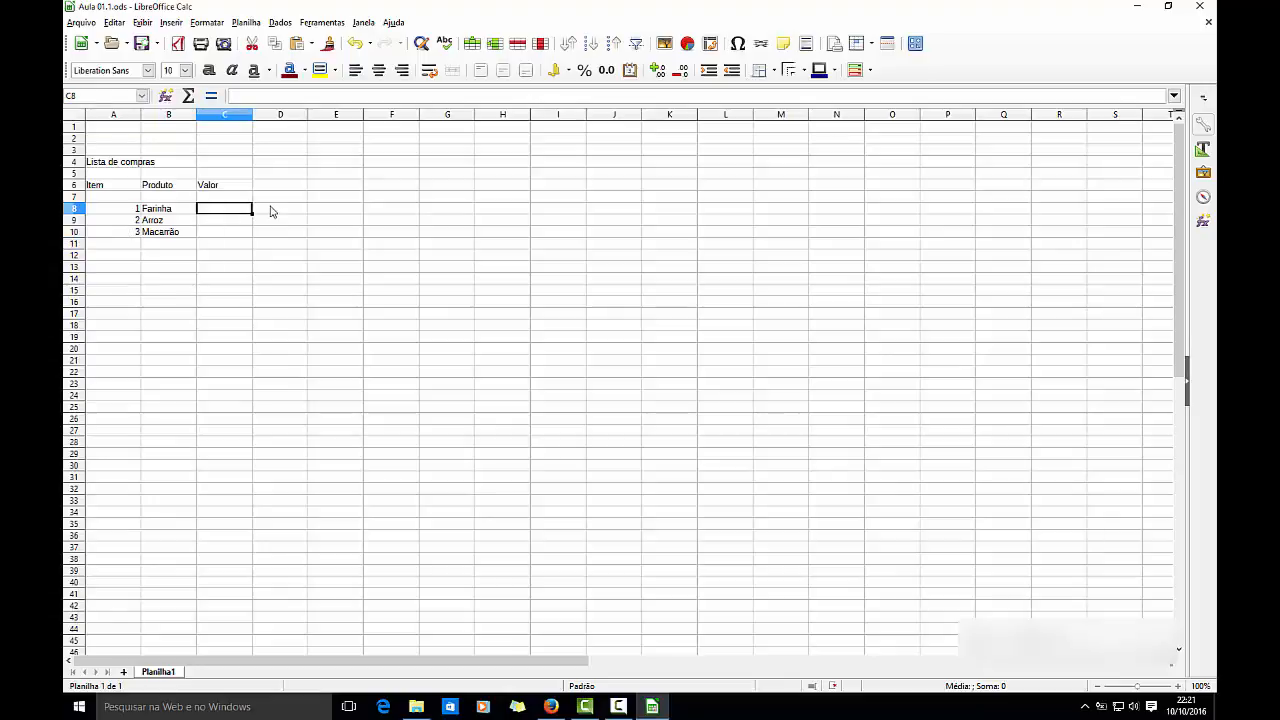
type("1,5")
key("Return")
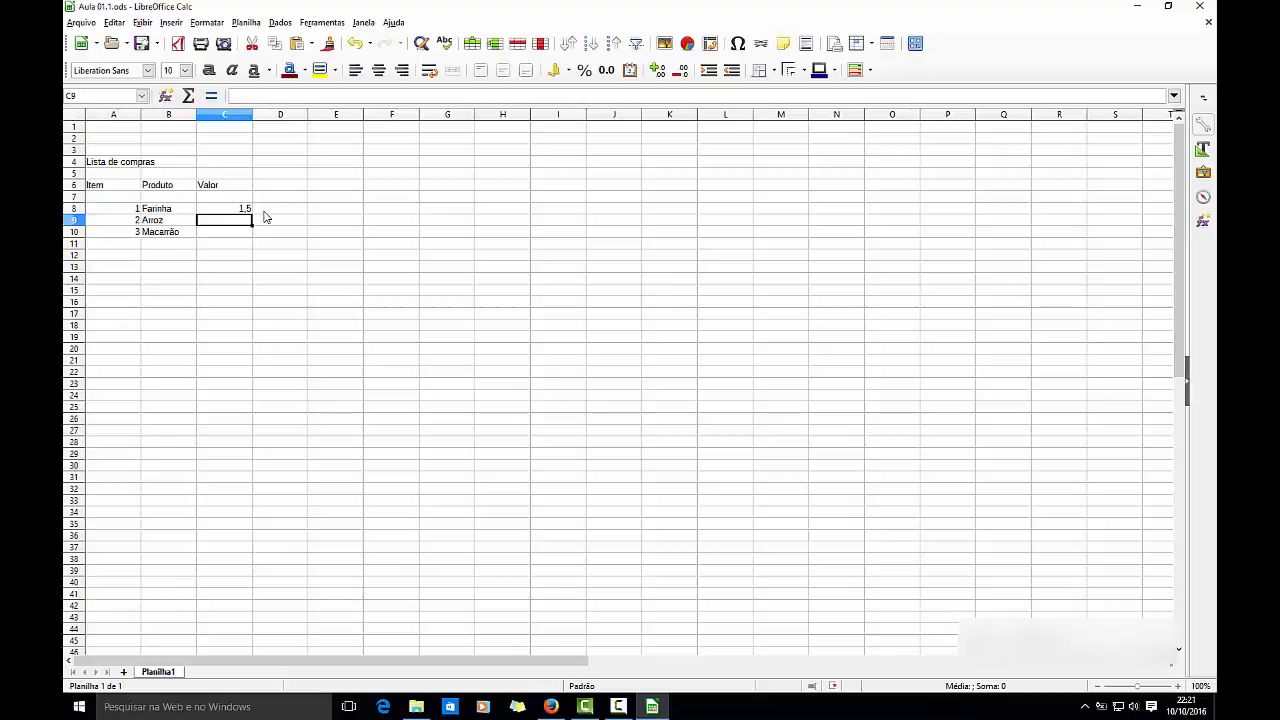
type("2,3")
key("Return")
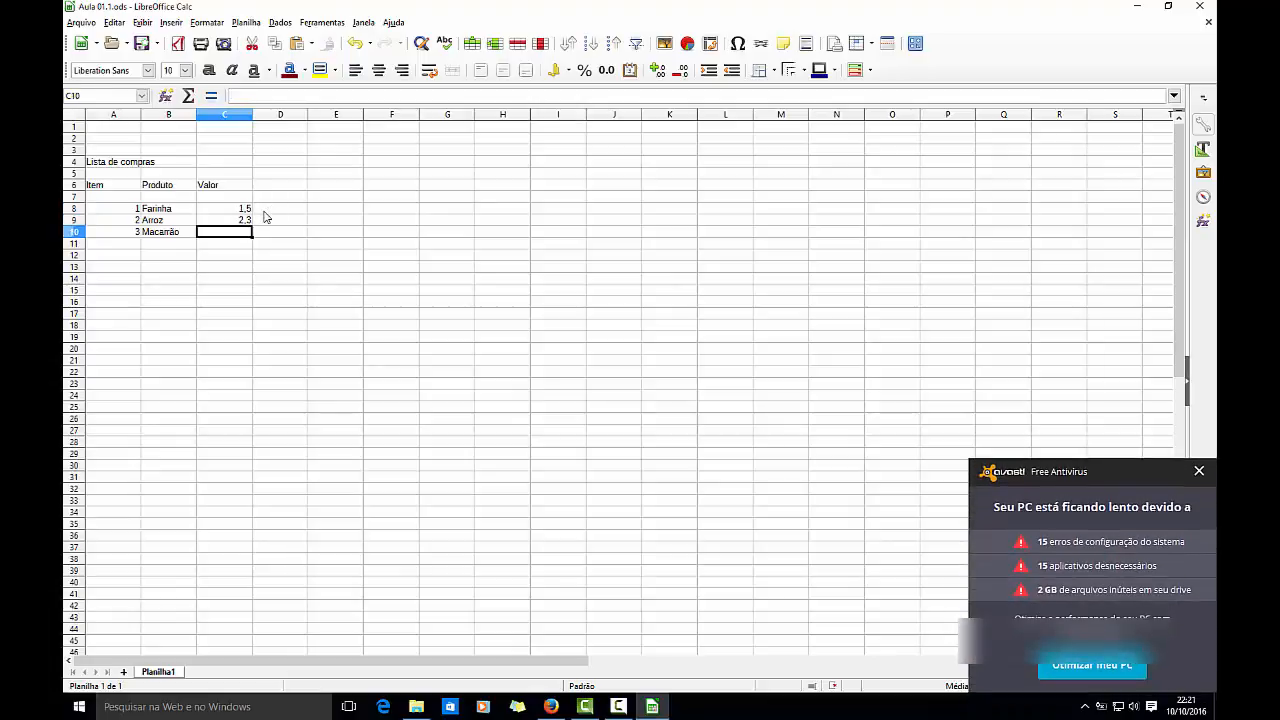
type("2,0")
key("Return")
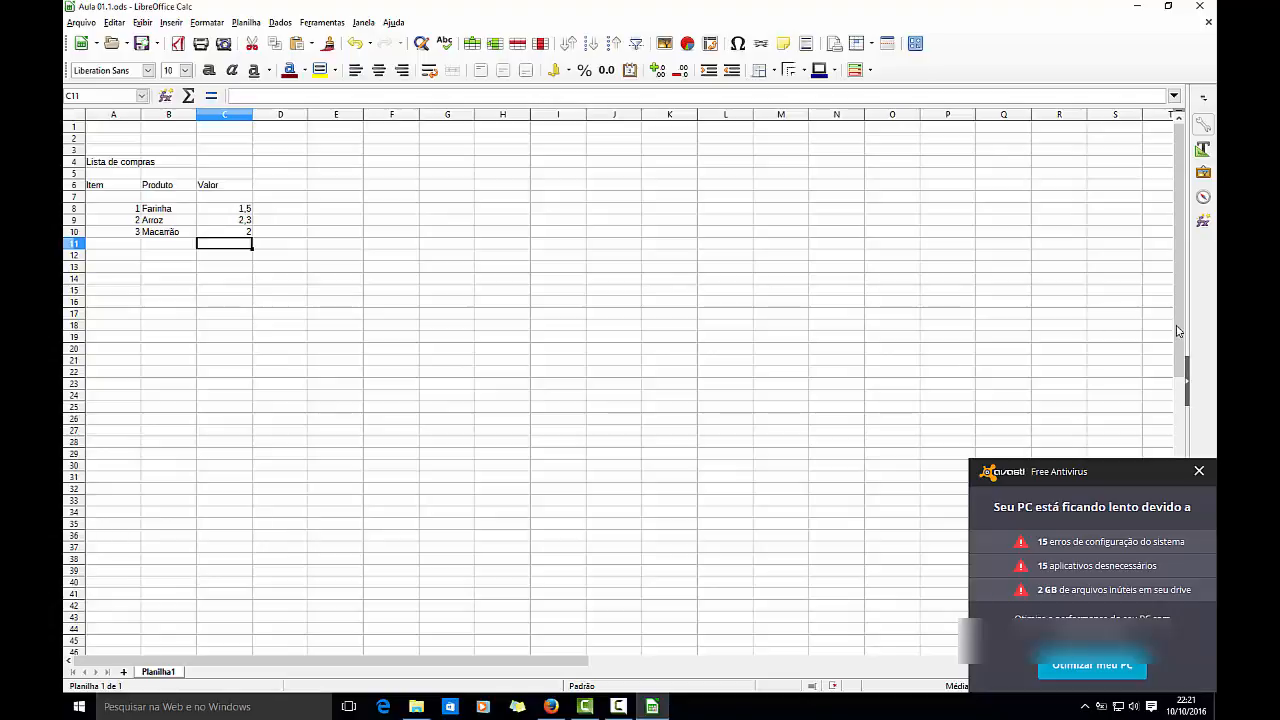
left_click(1199, 471)
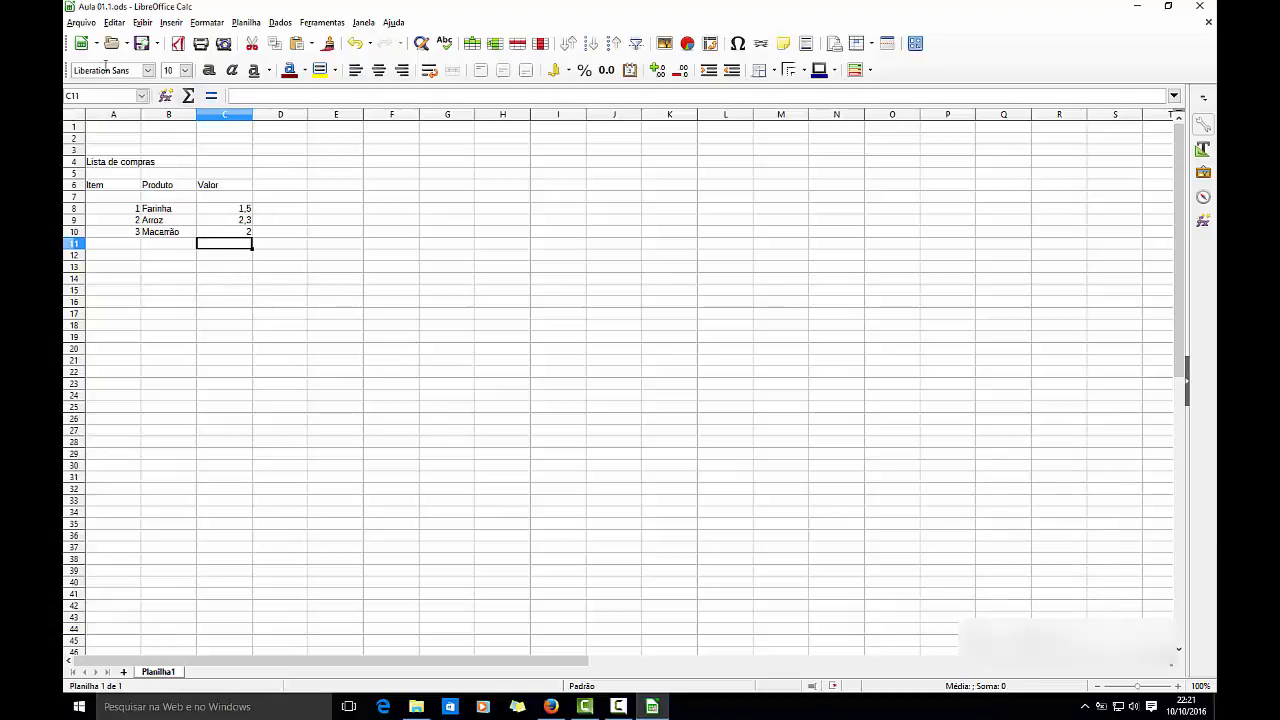
Step: View the print preview of the completed shopping list and close it
left_click(87, 24)
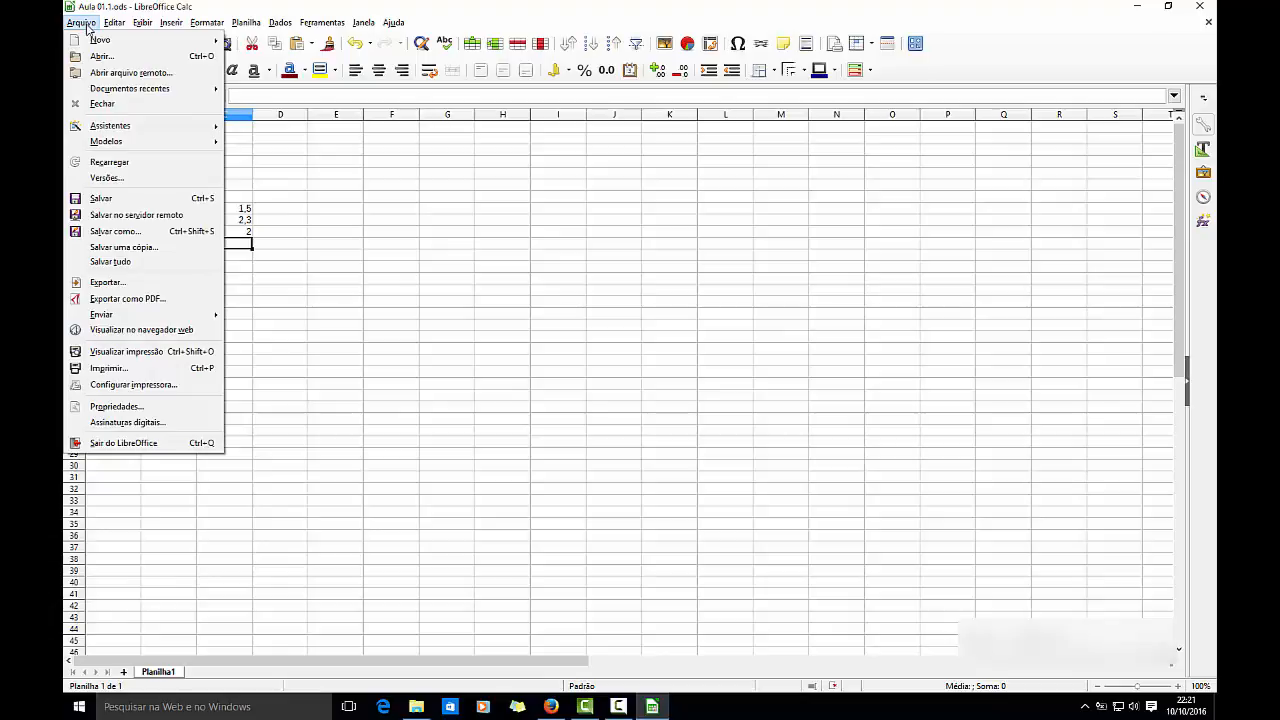
left_click(160, 352)
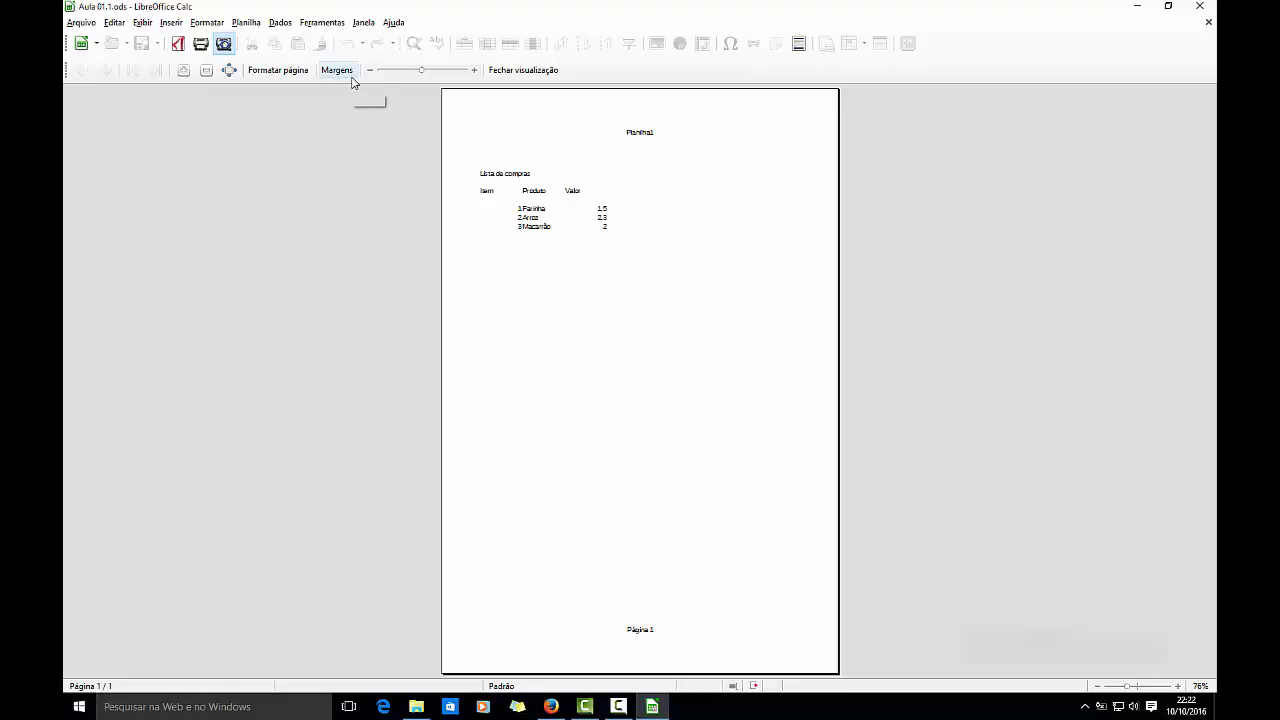
left_click(514, 79)
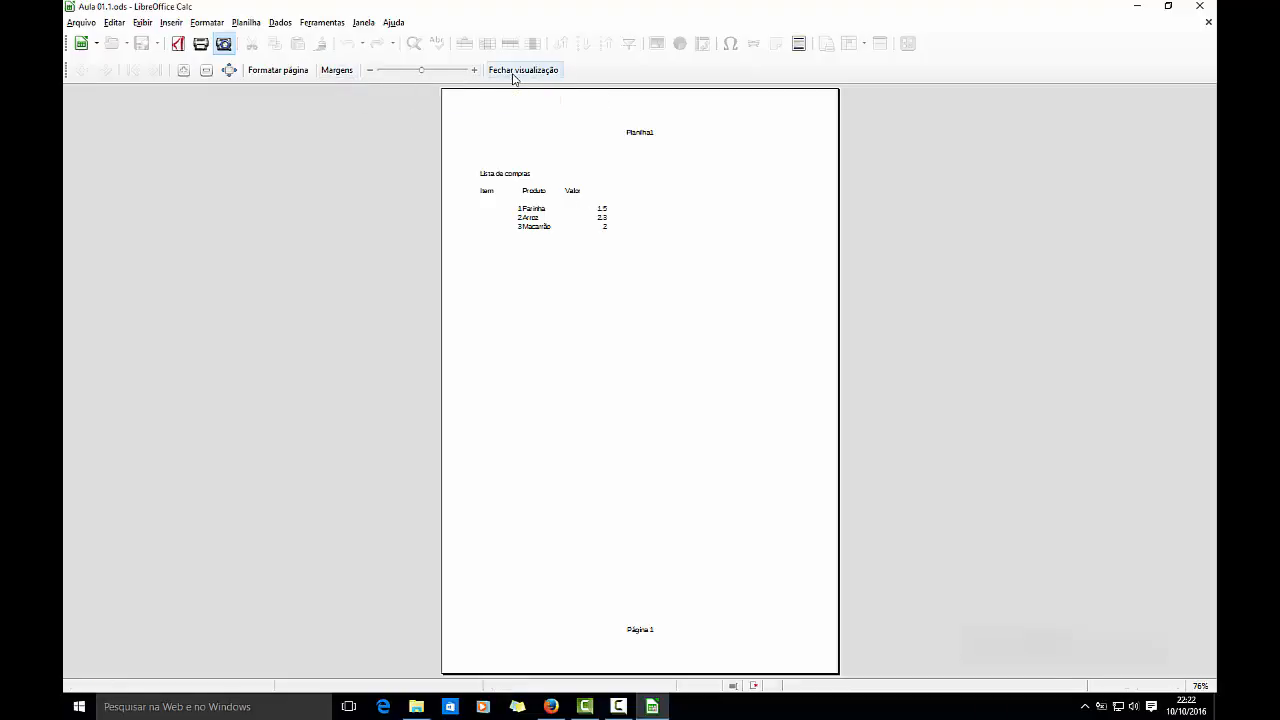
Step: Examine the printer, range and copy settings for printing the sheet, then cancel without printing
left_click(88, 24)
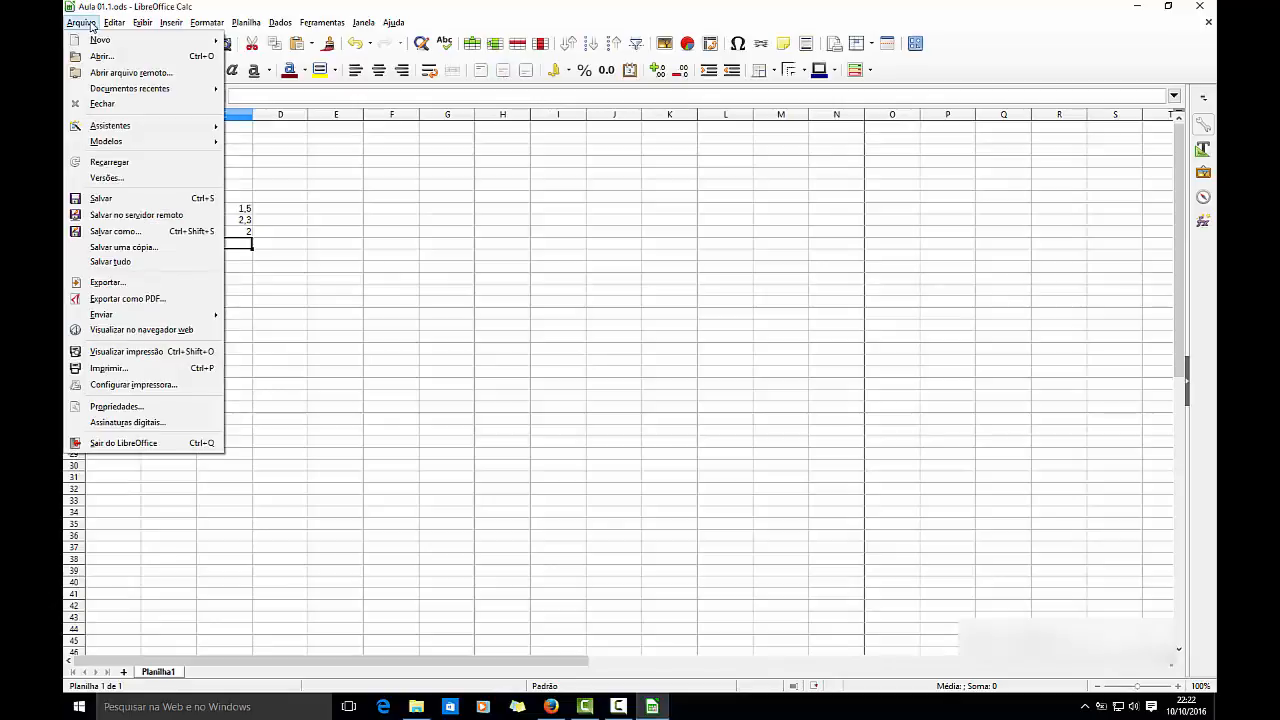
left_click(146, 369)
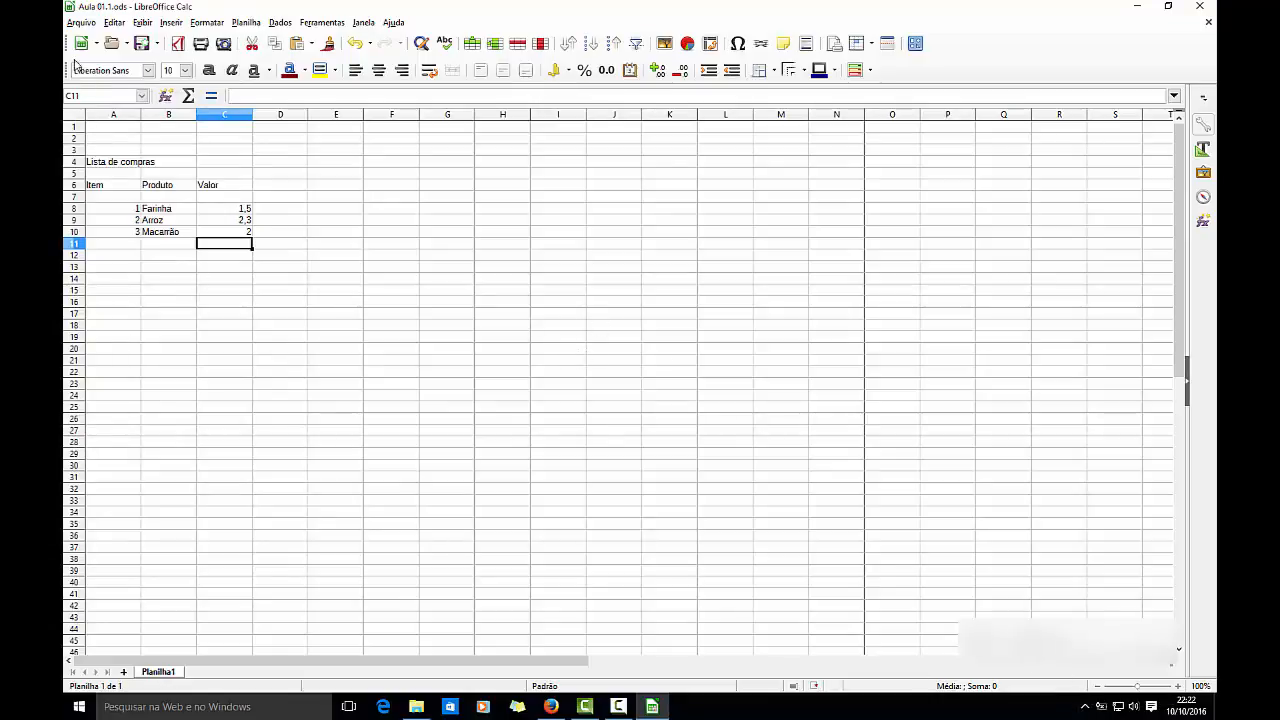
key("ctrl+p")
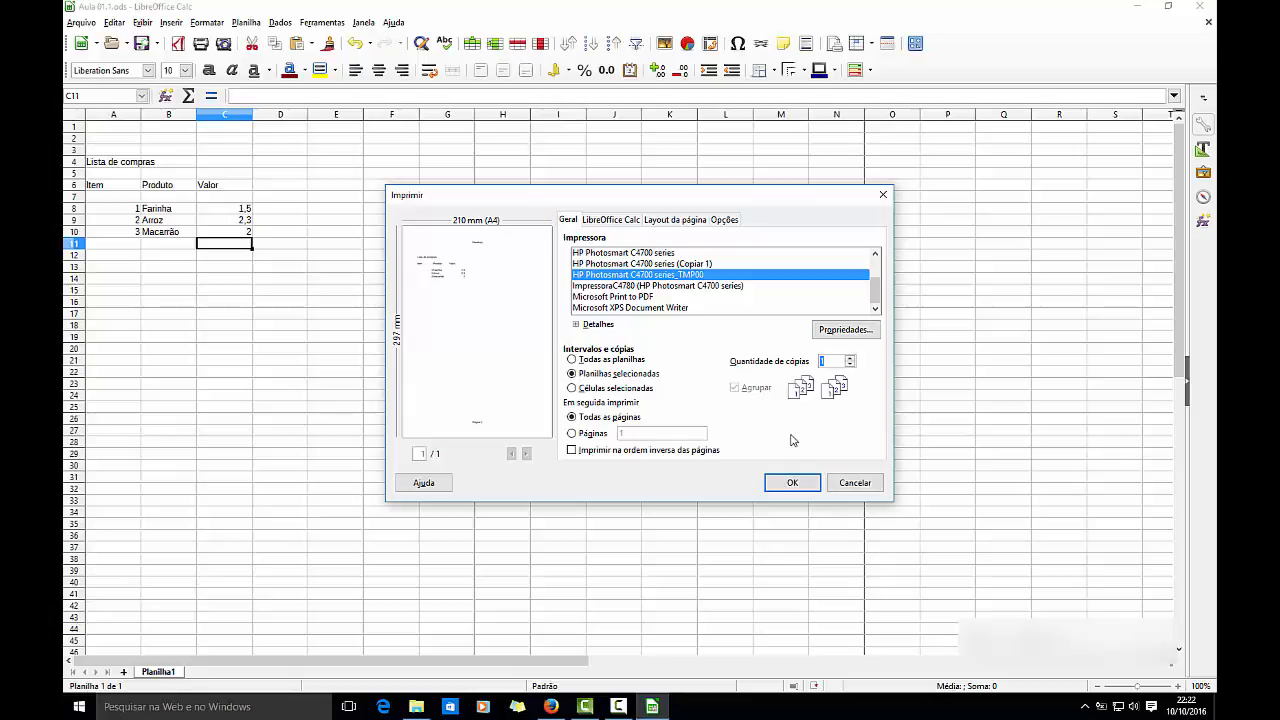
left_click(853, 484)
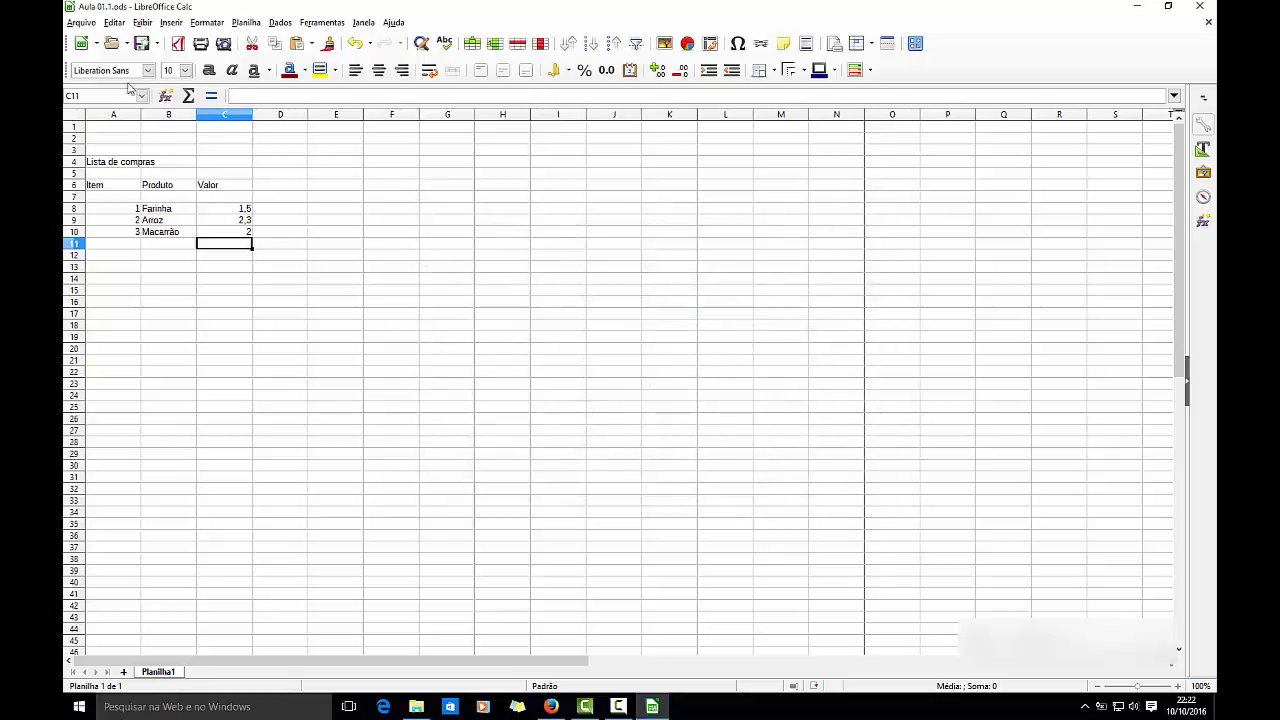
Step: Open the document properties and examine the general details: file type, location, size, creation date and editing time
left_click(84, 23)
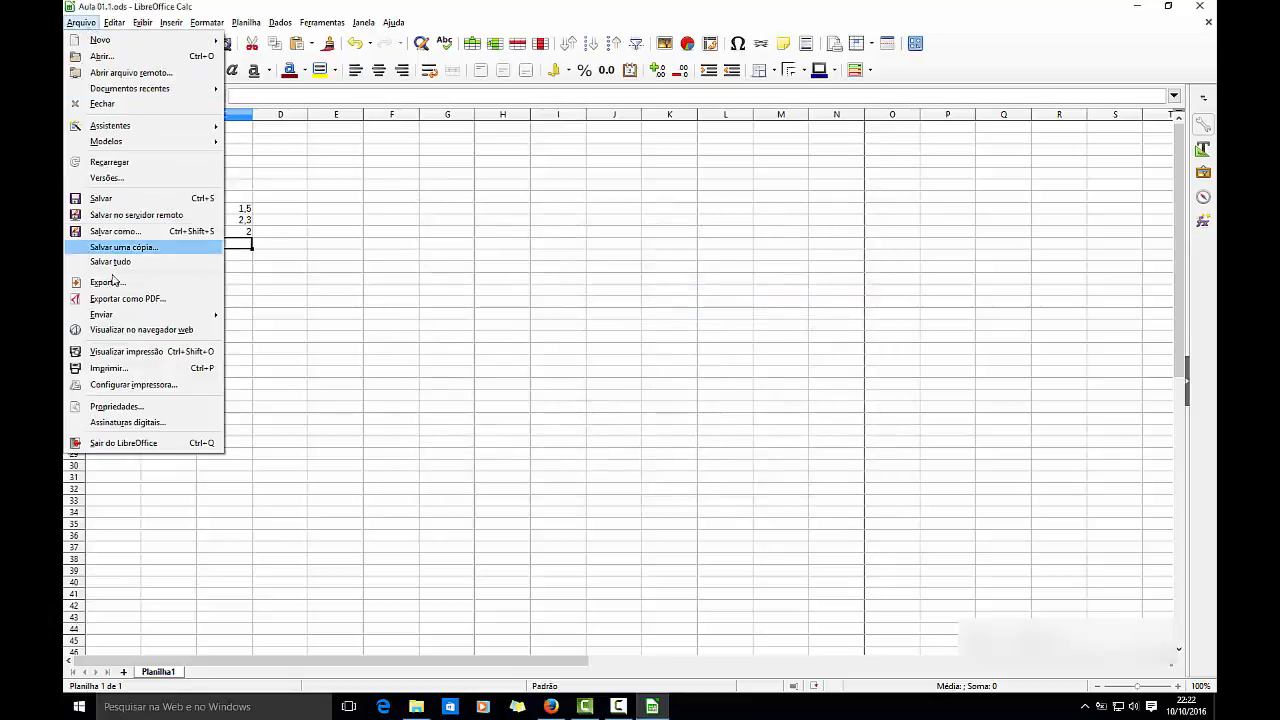
left_click(128, 409)
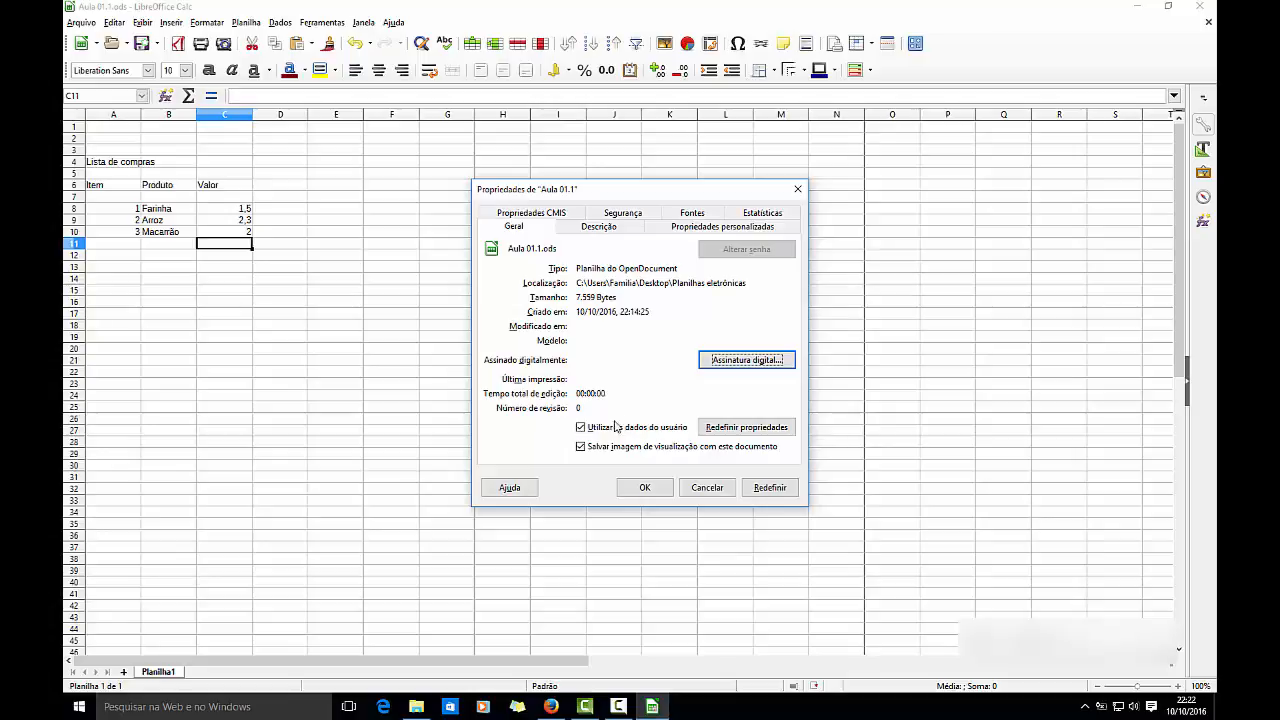
left_click_drag(577, 267, 680, 268)
left_click(682, 268)
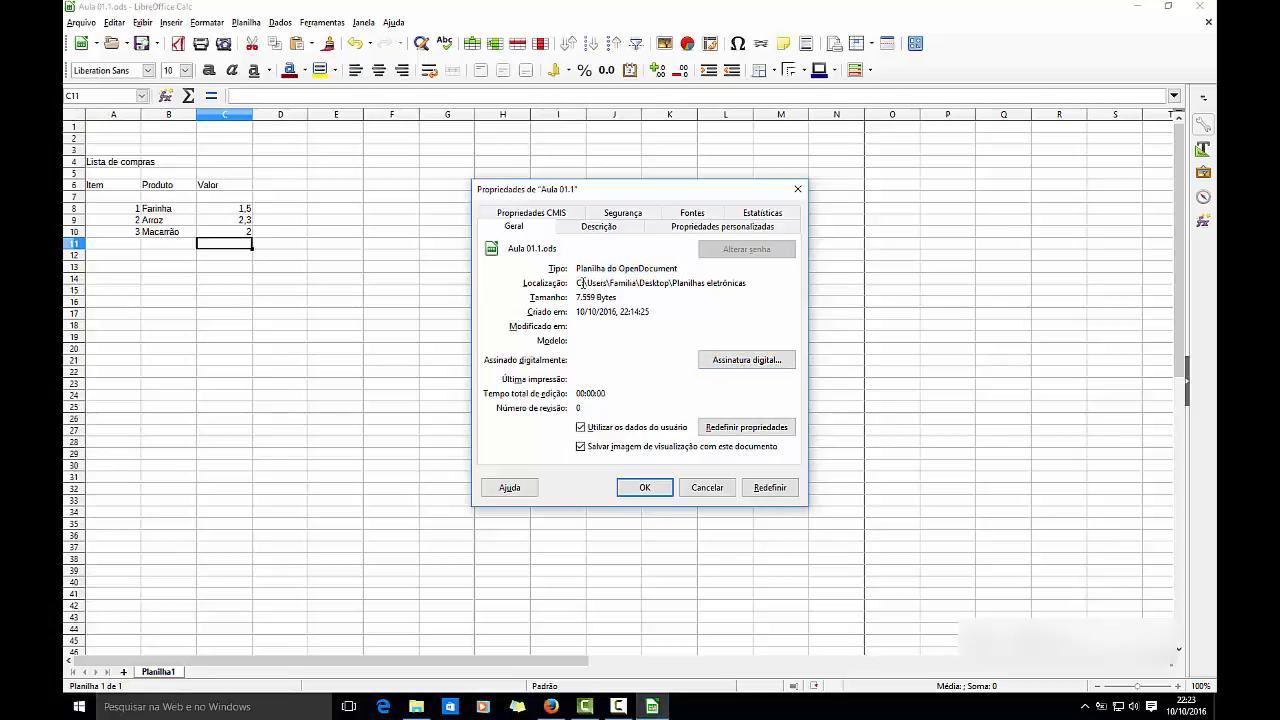
left_click_drag(580, 283, 733, 284)
left_click_drag(580, 298, 650, 308)
left_click(621, 393)
Step: Review the security, password protection, font embedding, custom property and description settings of the document, then cancel the properties
left_click(626, 213)
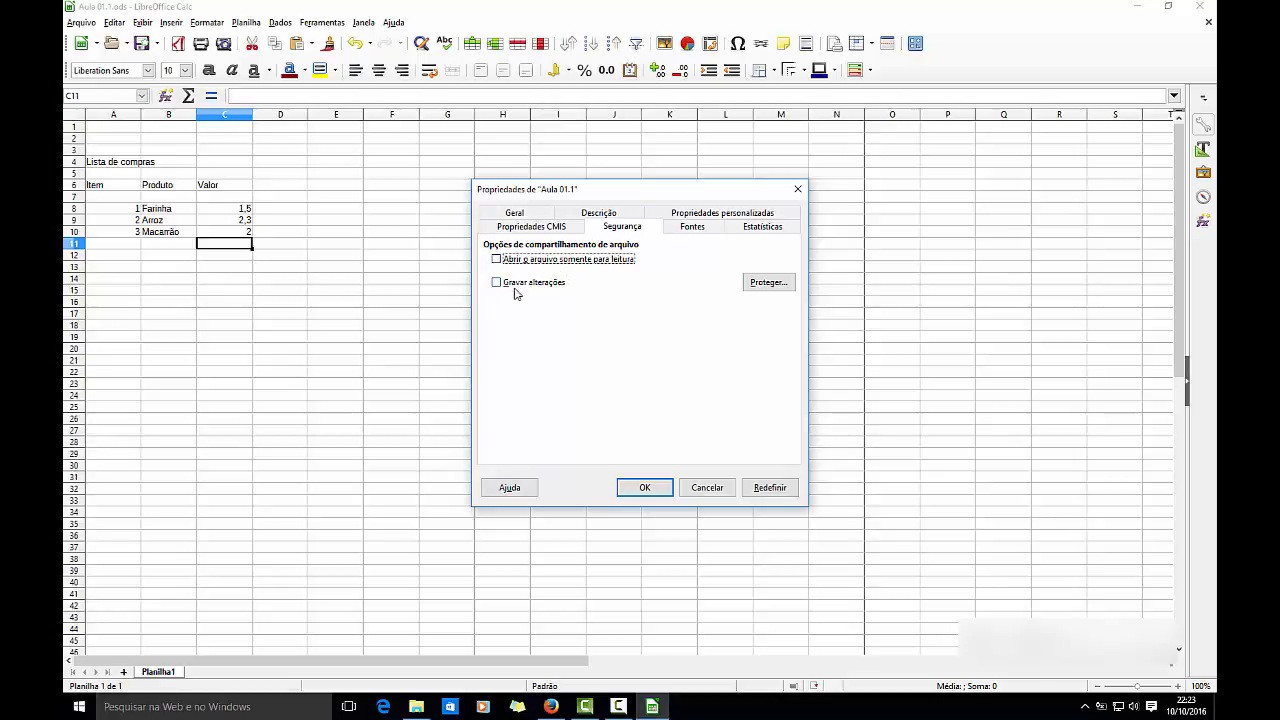
left_click(762, 286)
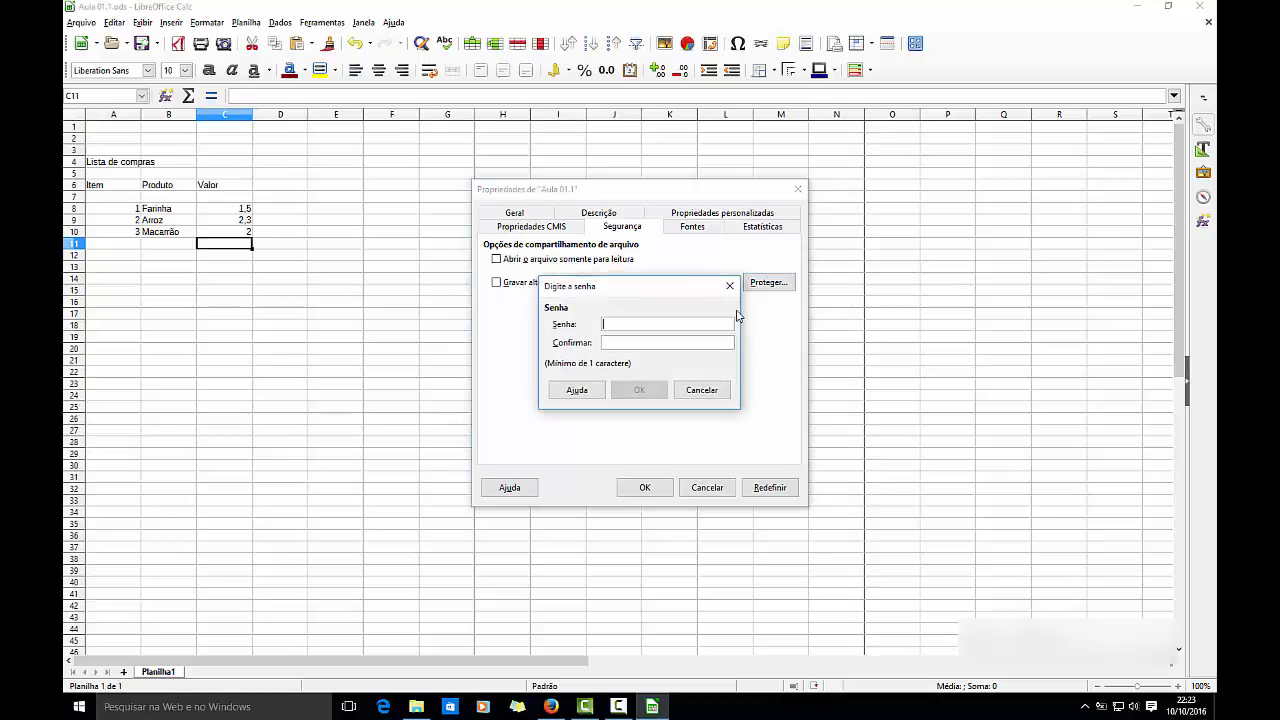
left_click(700, 390)
left_click(694, 227)
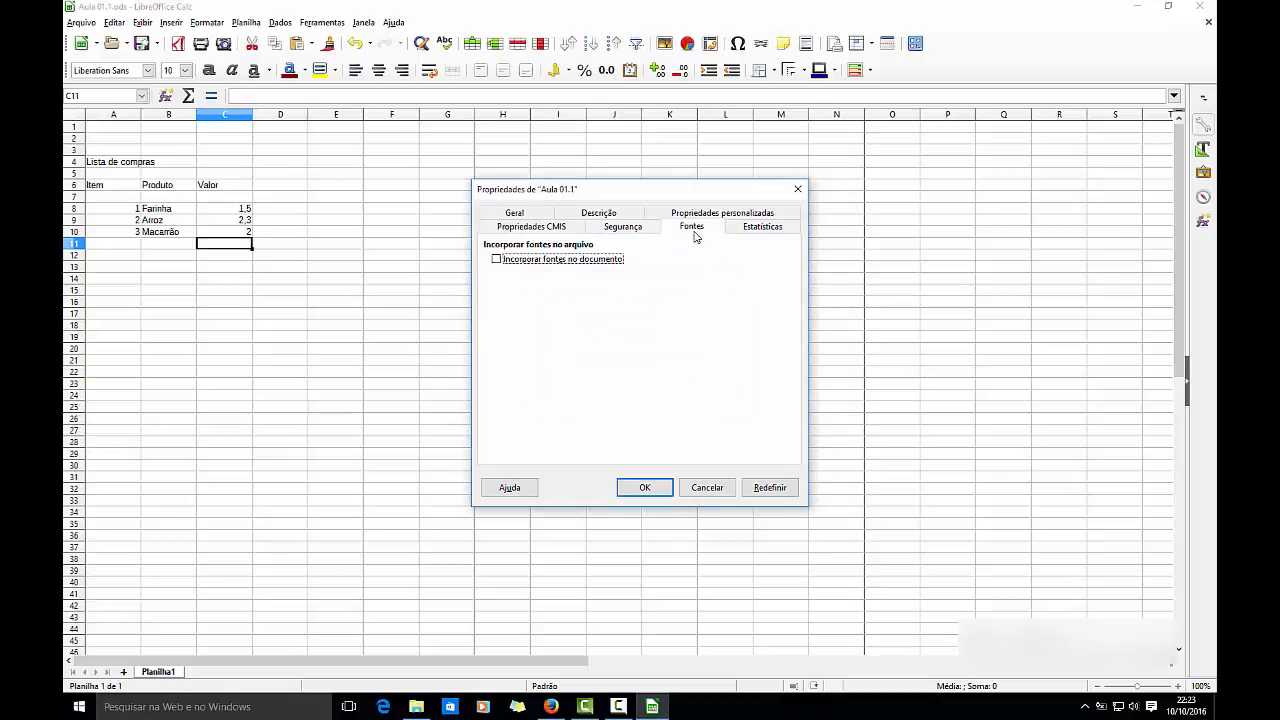
left_click(722, 213)
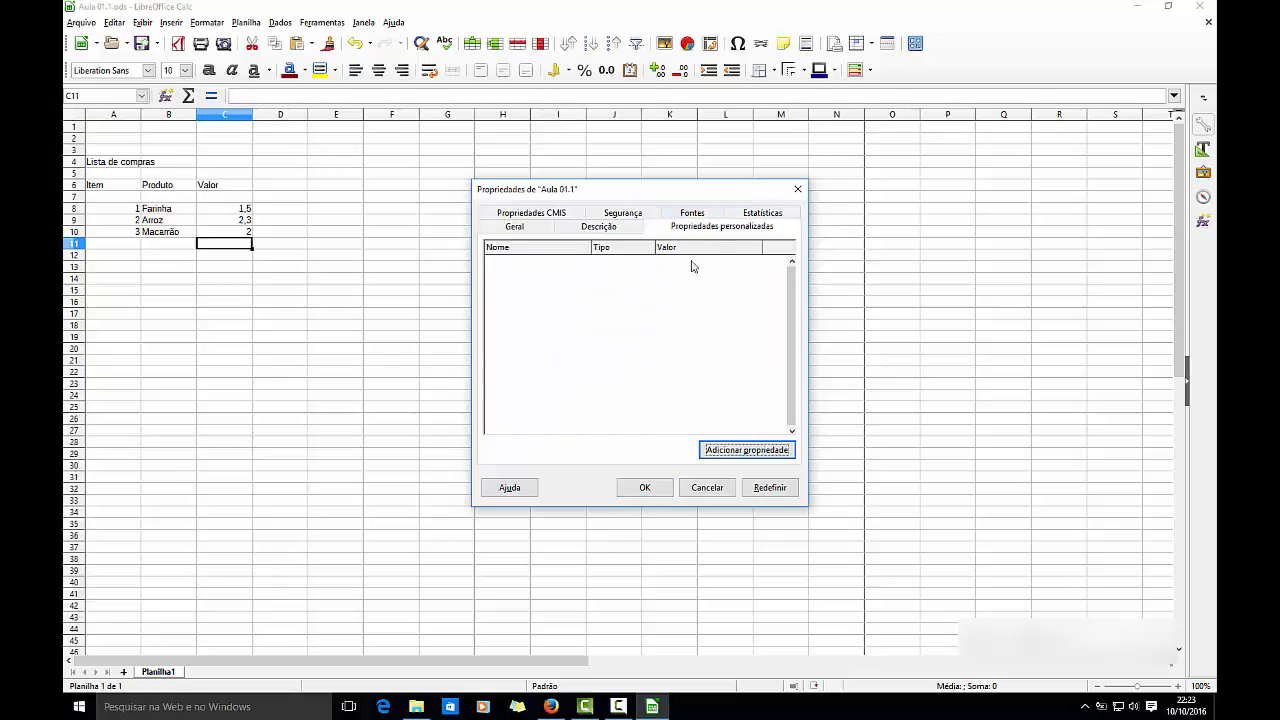
left_click(527, 227)
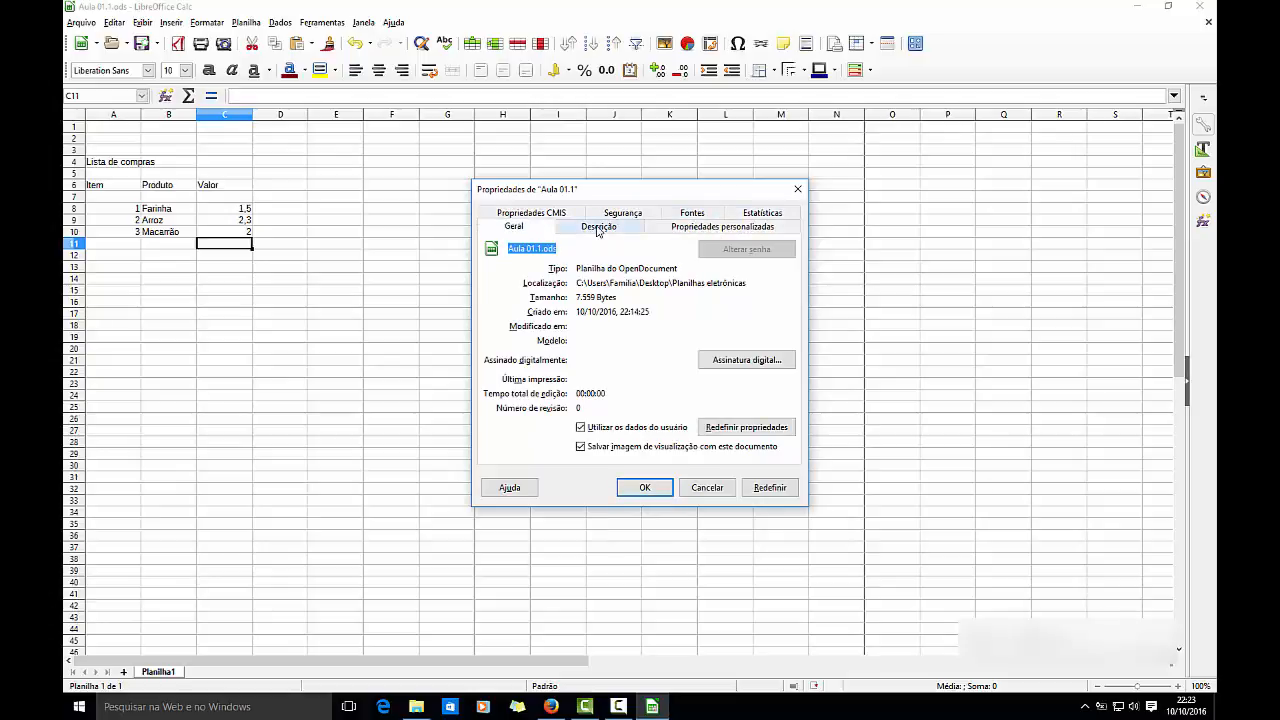
left_click(598, 227)
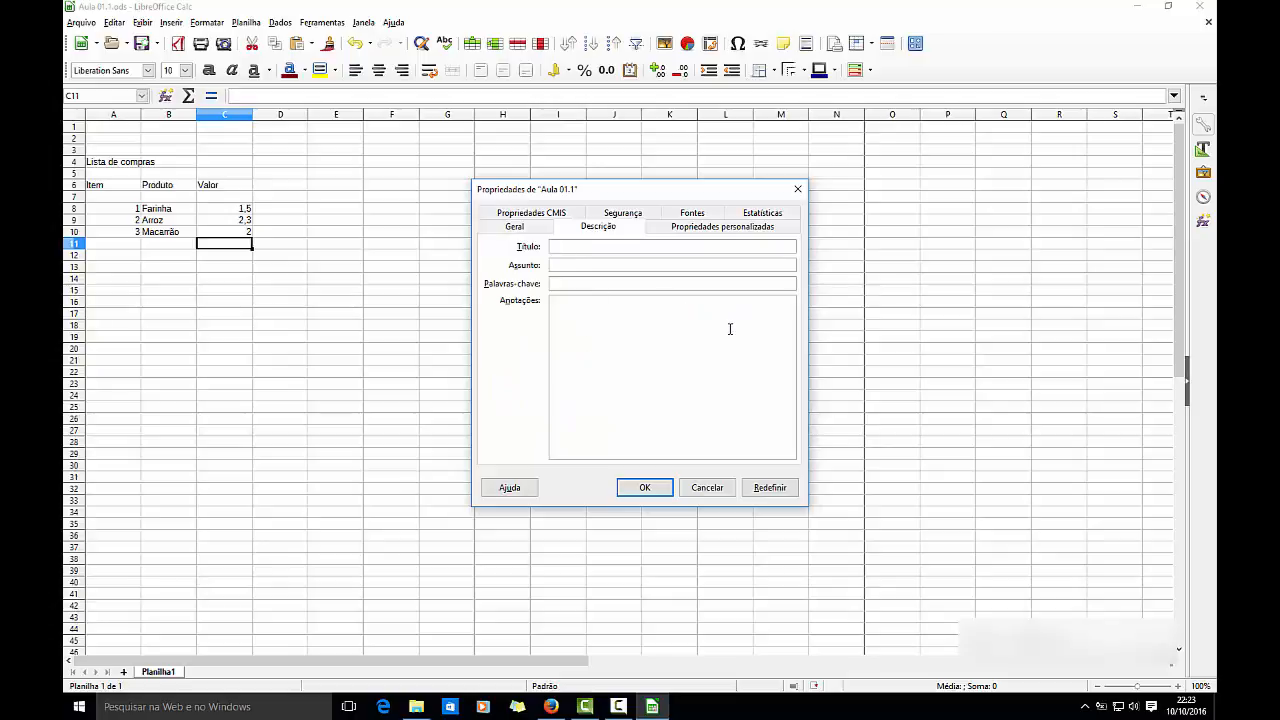
left_click(727, 491)
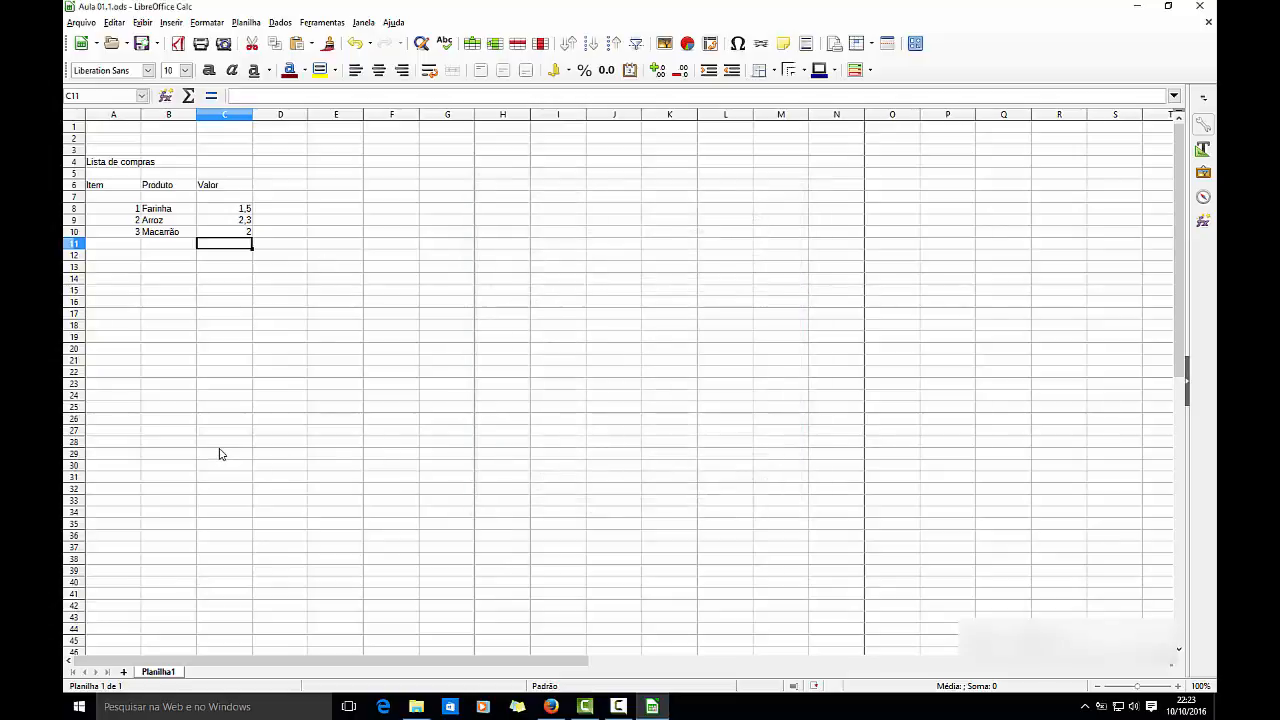
left_click(82, 23)
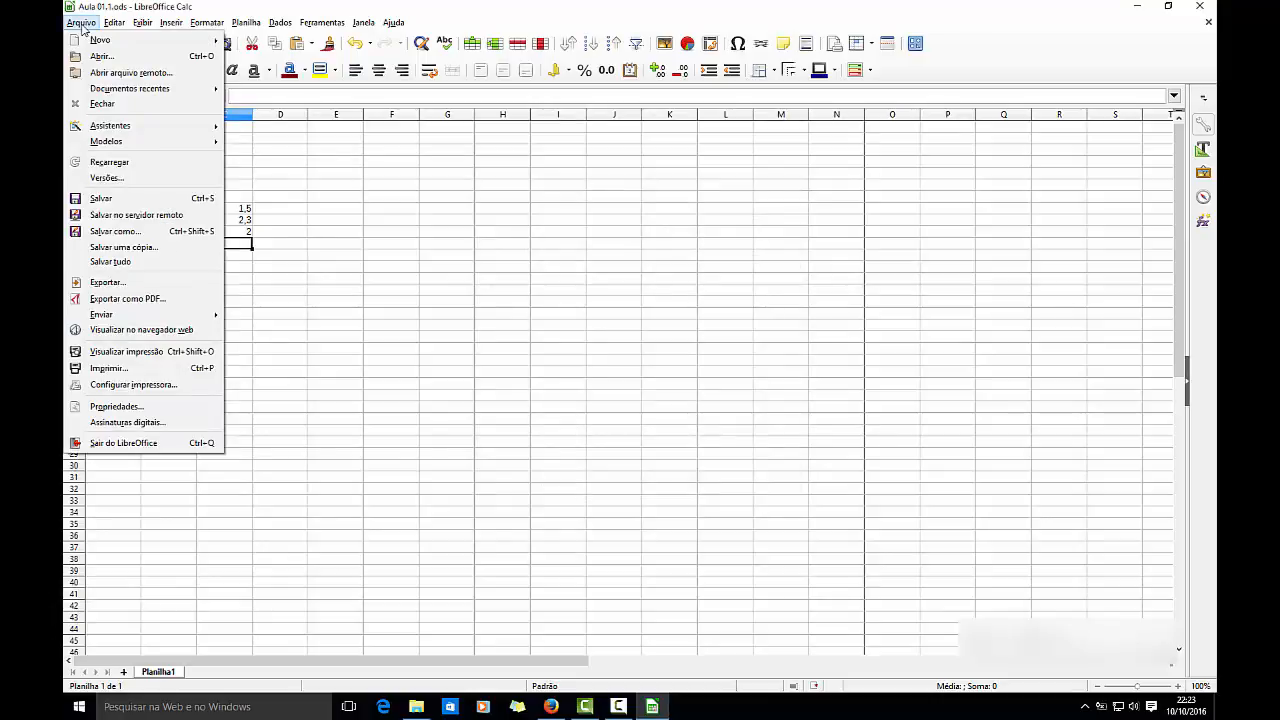
left_click(290, 402)
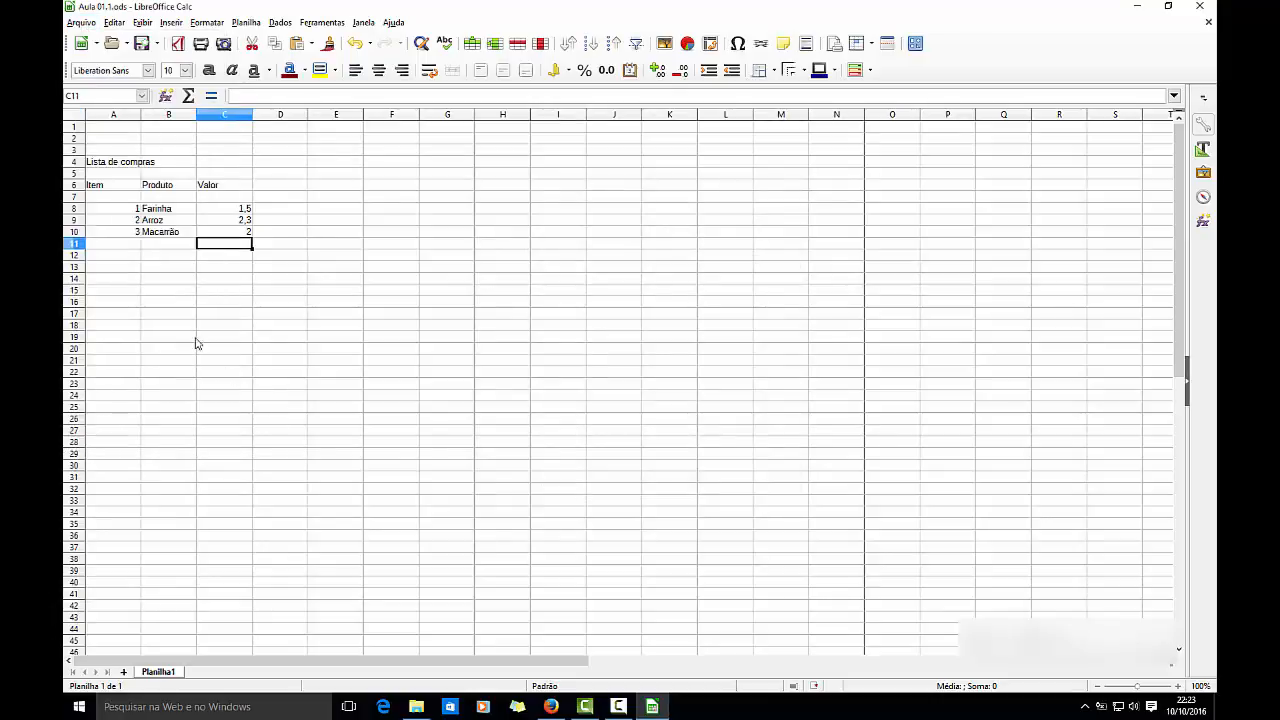
Step: Review the file commands down to the exit option, then save the shopping list under its current name
left_click(78, 23)
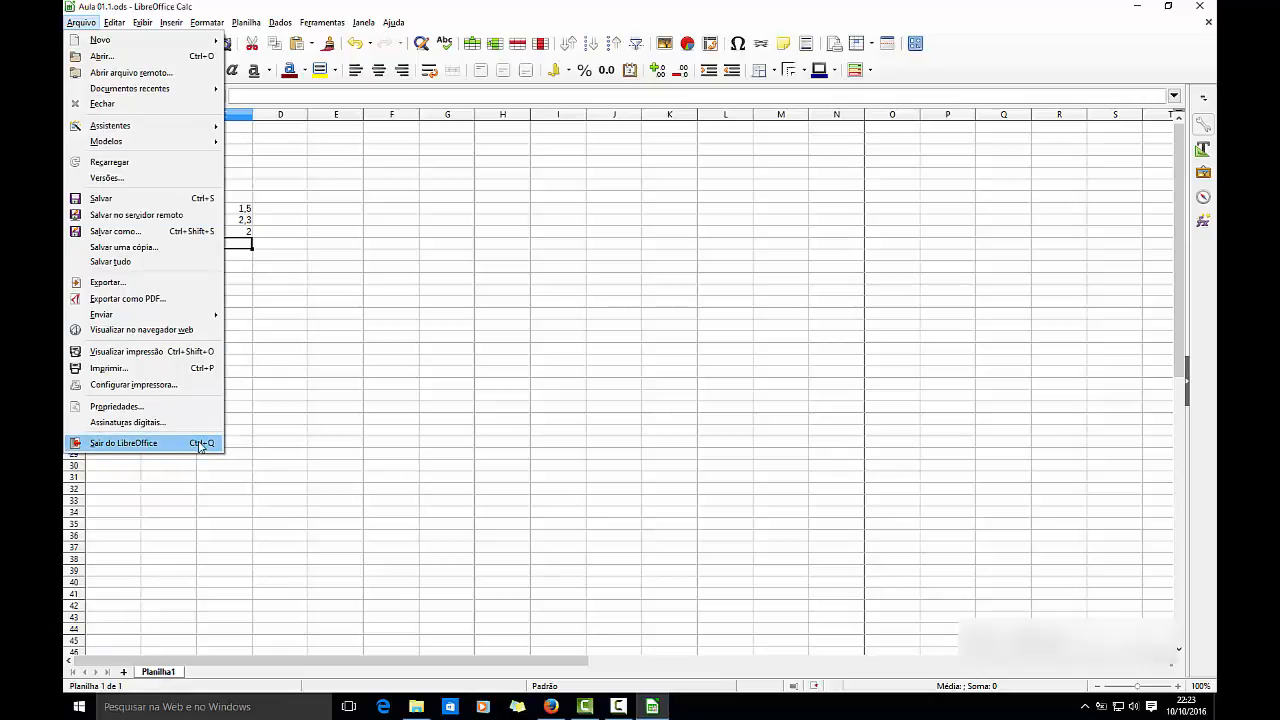
left_click(264, 443)
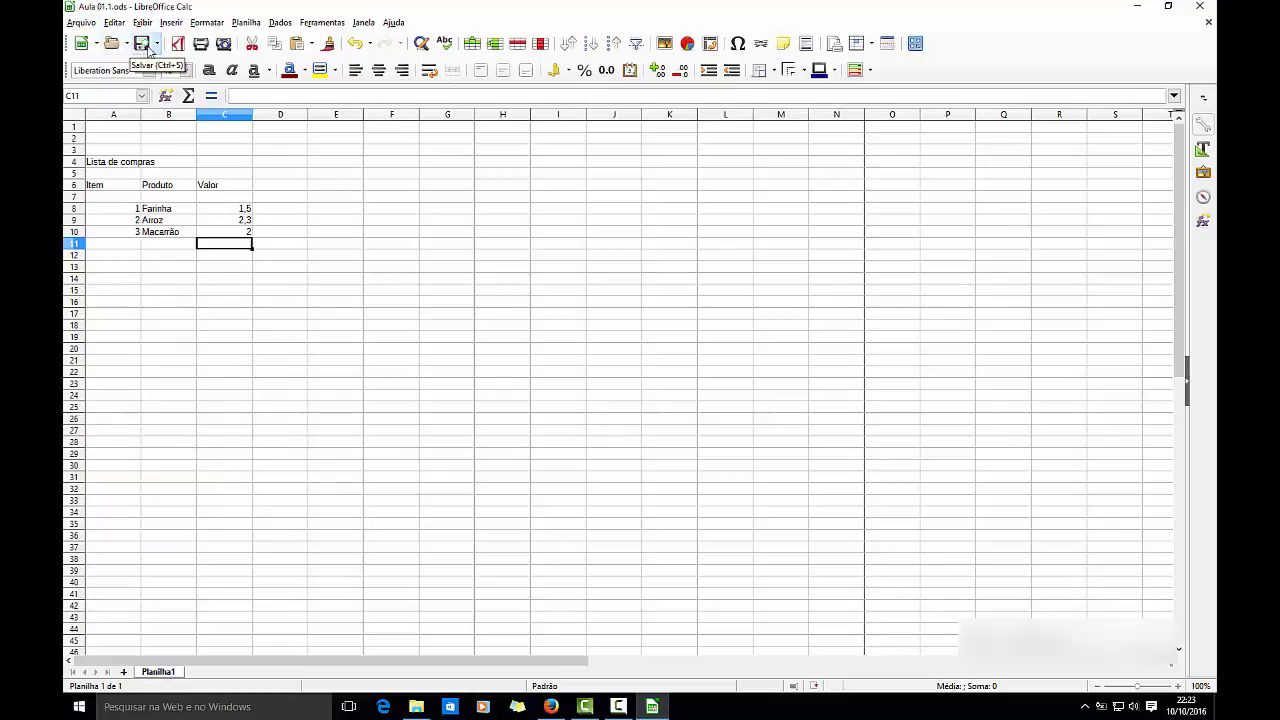
left_click(82, 22)
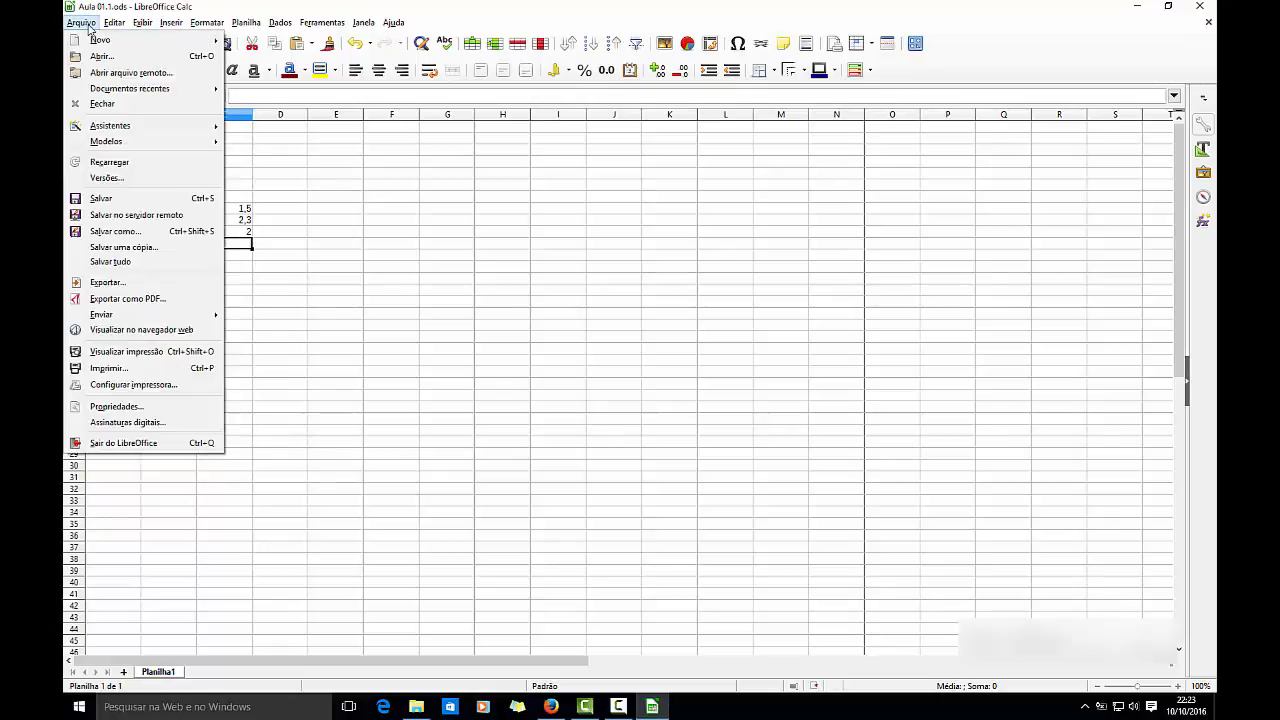
left_click(117, 204)
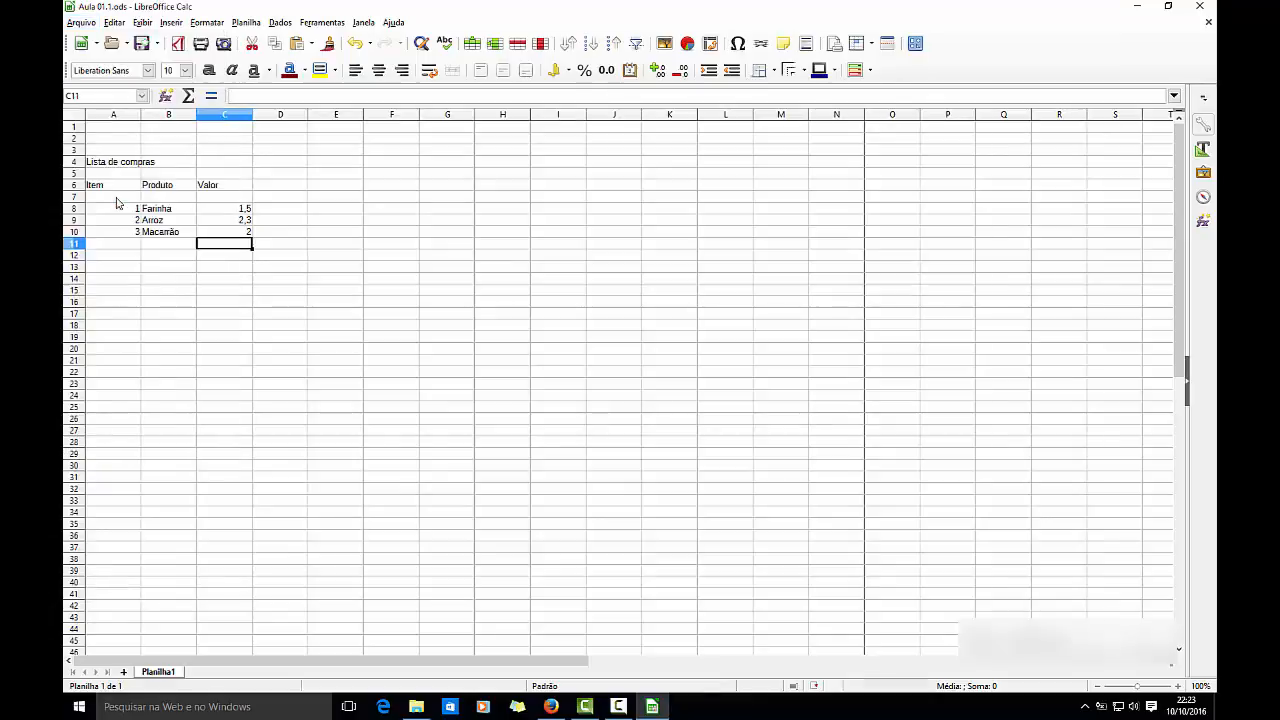
left_click(113, 23)
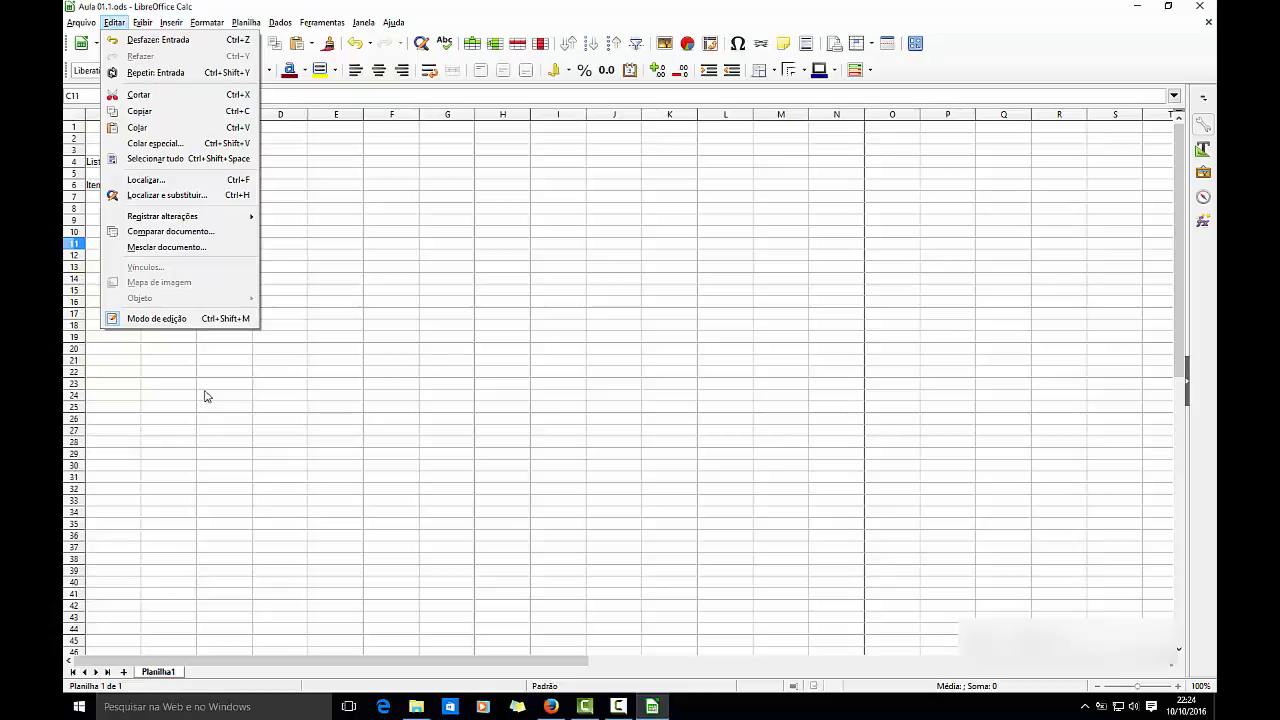
mouse_move(85, 22)
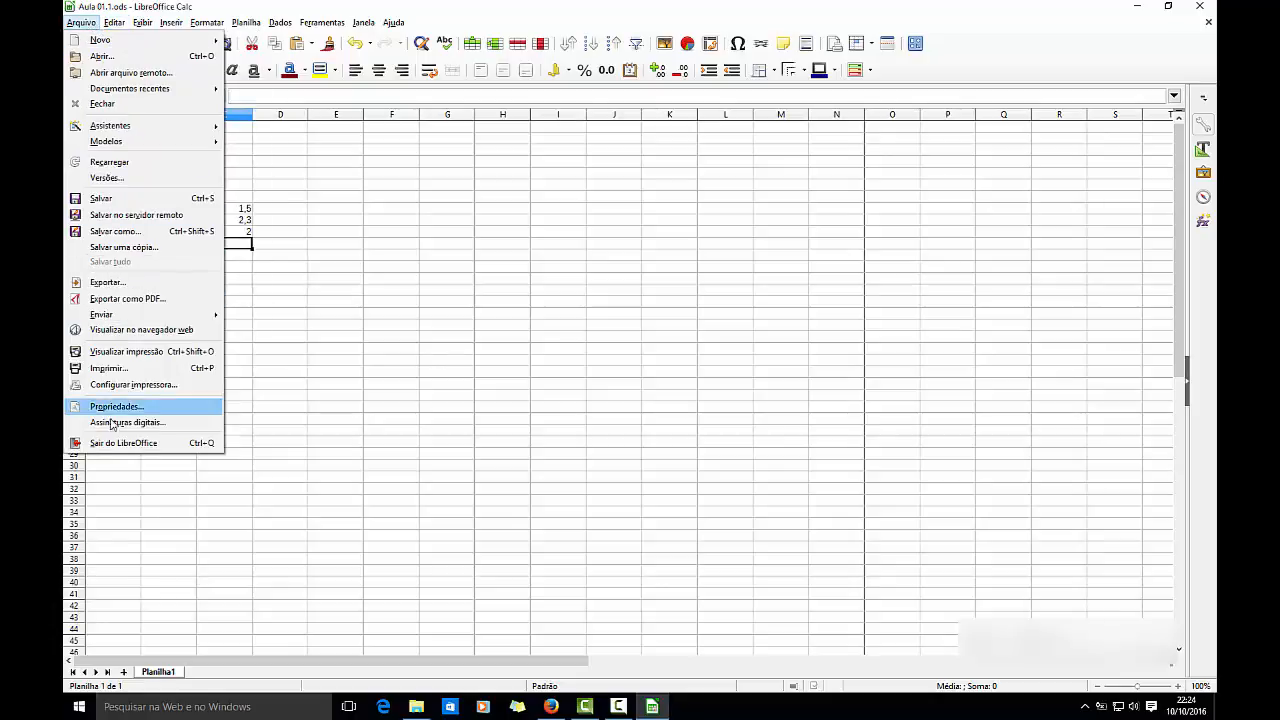
left_click(290, 413)
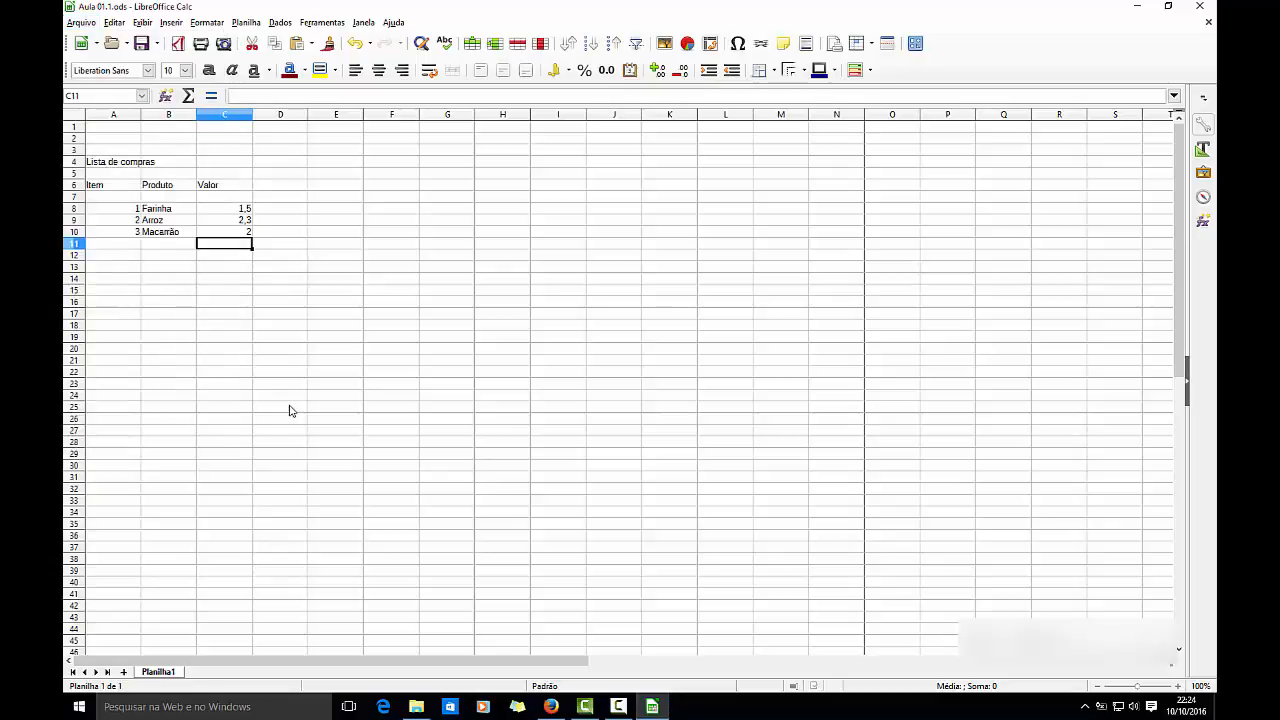
left_click(114, 24)
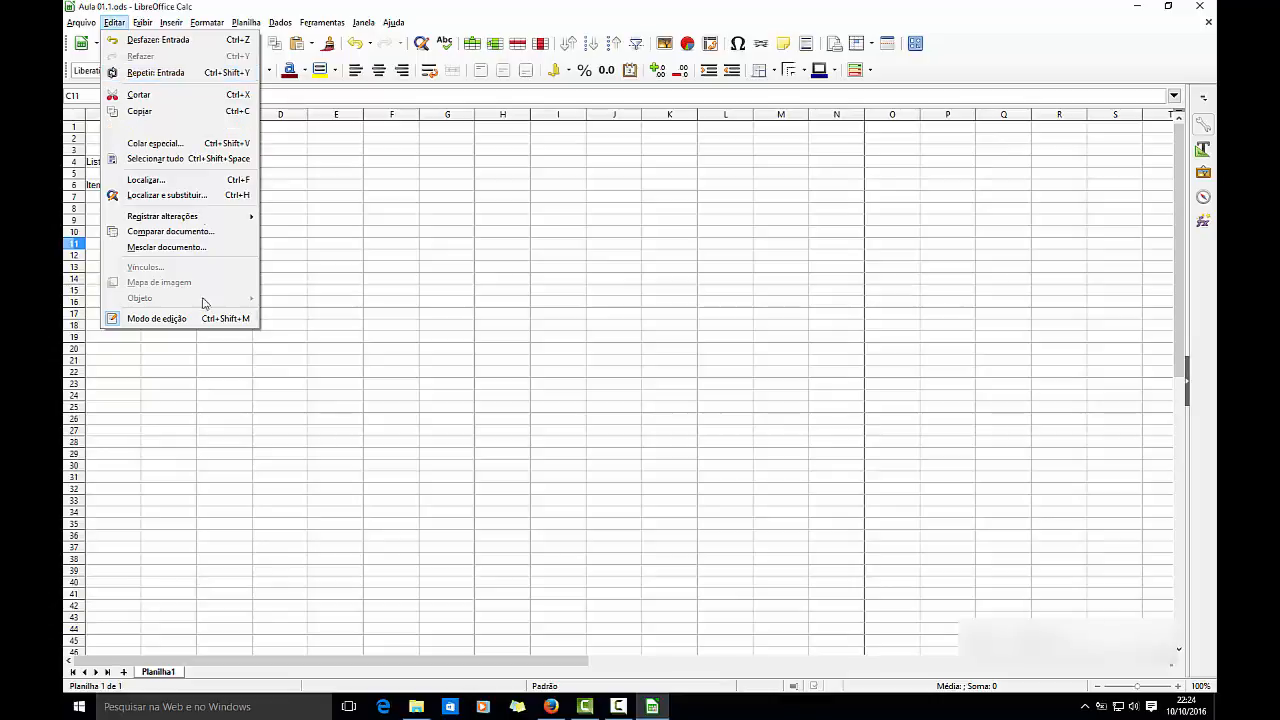
left_click(157, 352)
left_click(158, 304)
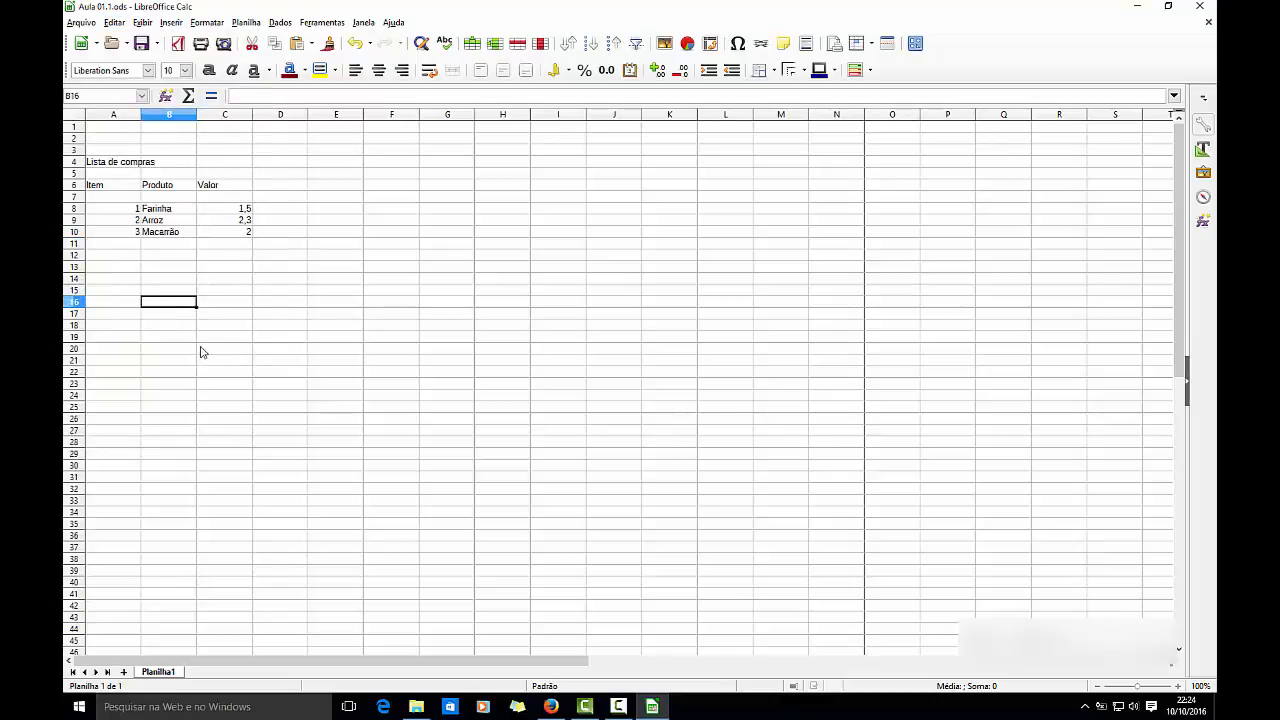
Step: Add item 4 to the shopping list in row 11, with product Sal and value 1
left_click(126, 246)
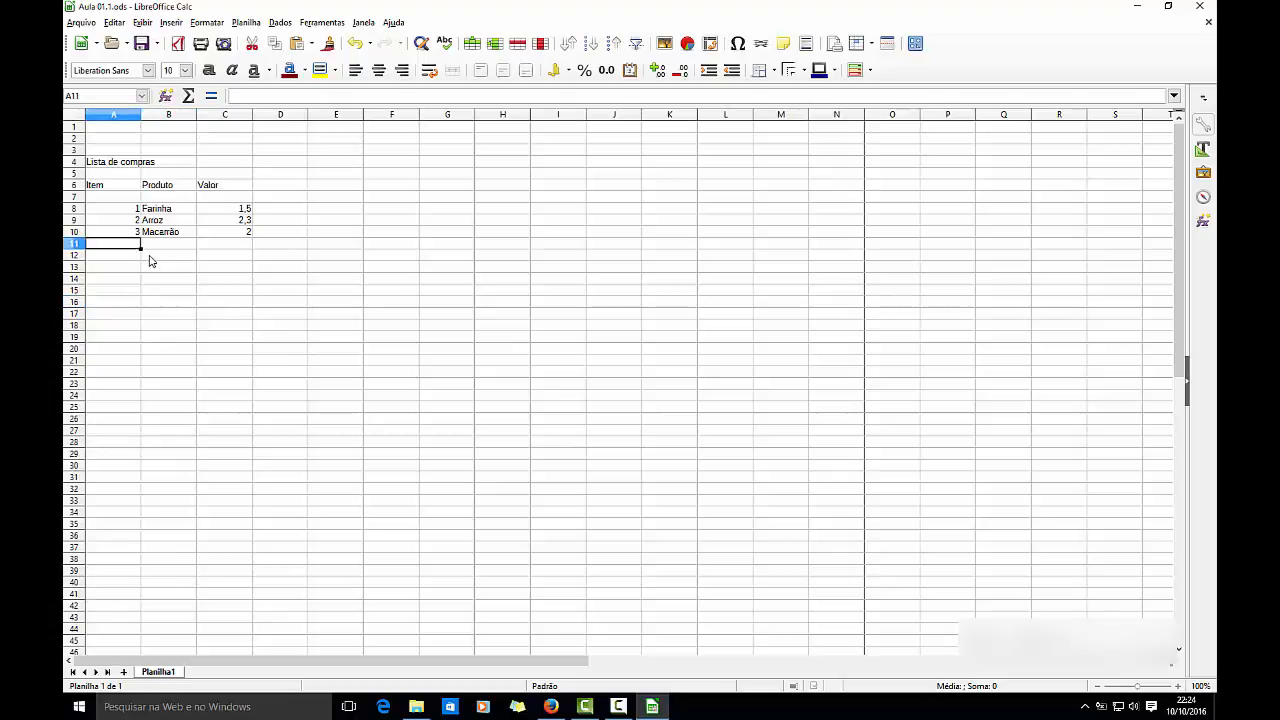
type("4")
key("Tab")
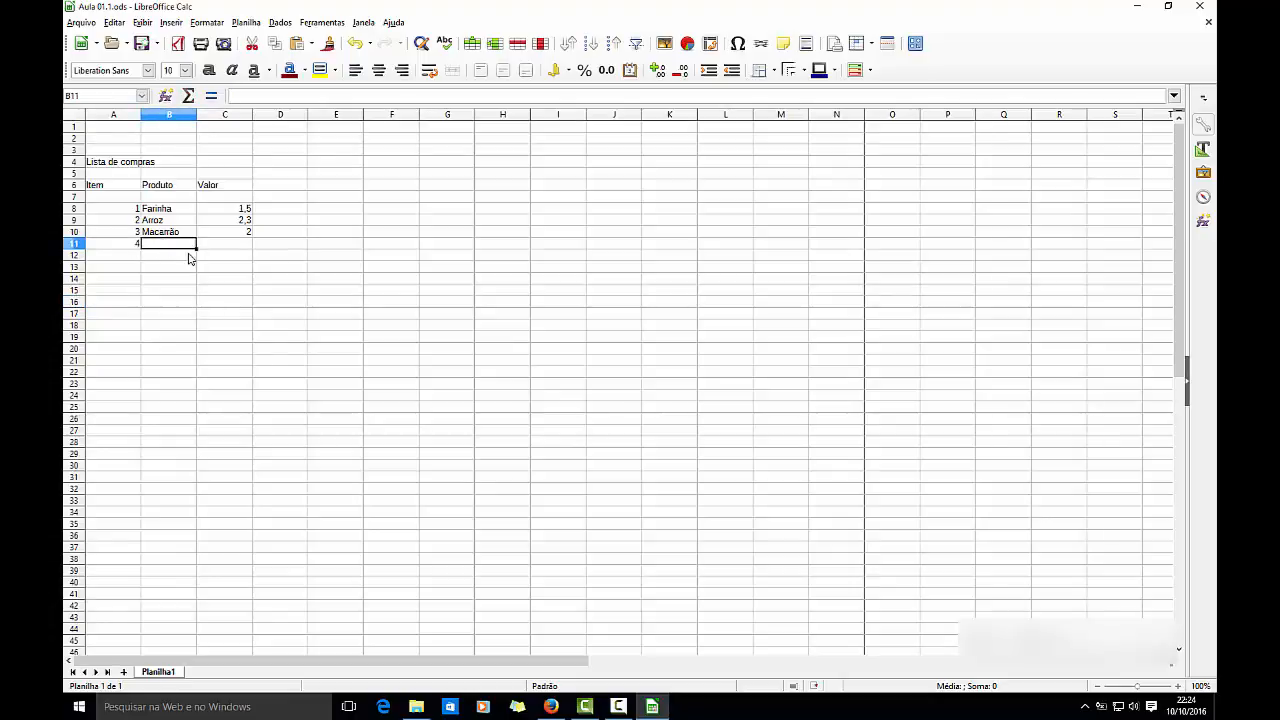
type("sal")
left_click(189, 258)
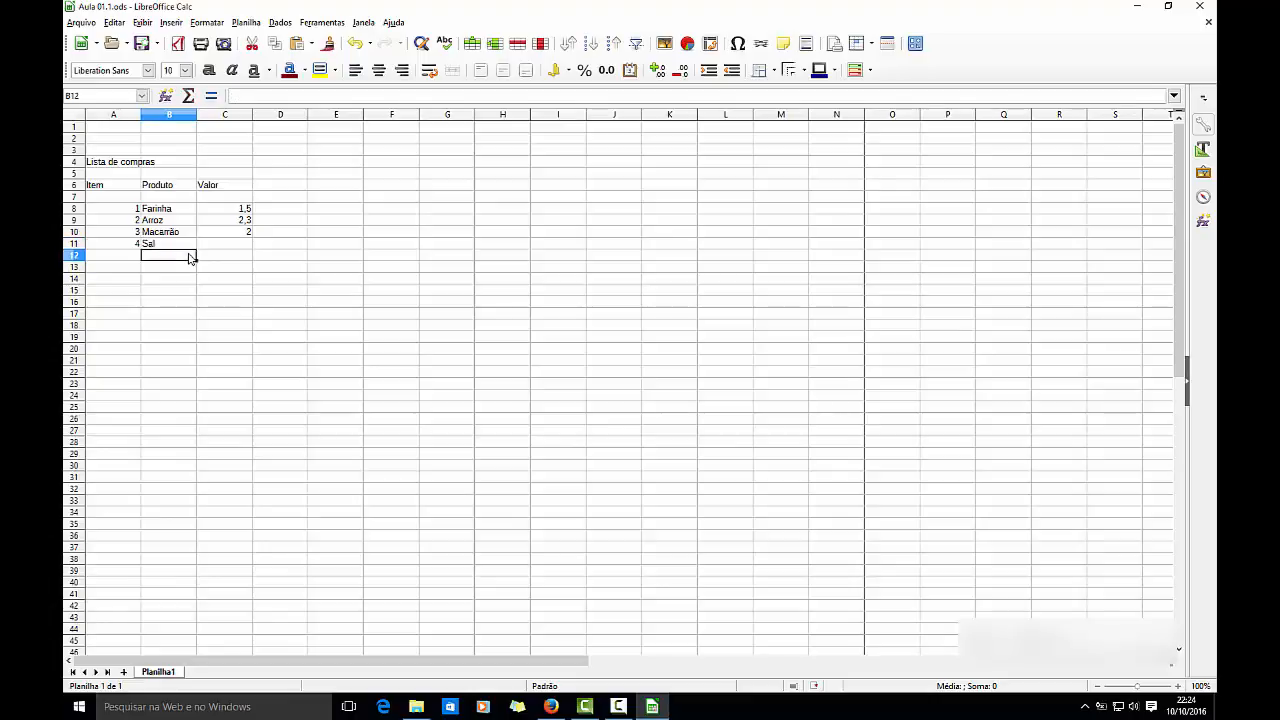
key("Up")
key("Right")
type("1")
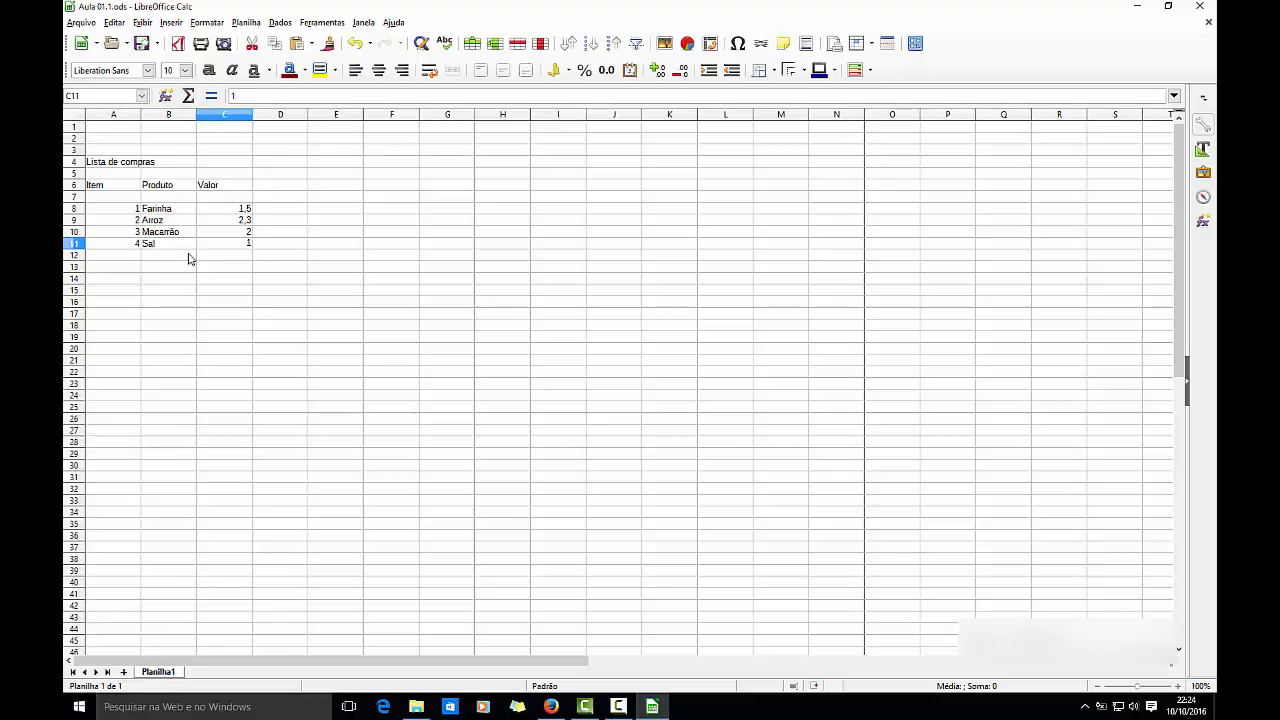
key("Return")
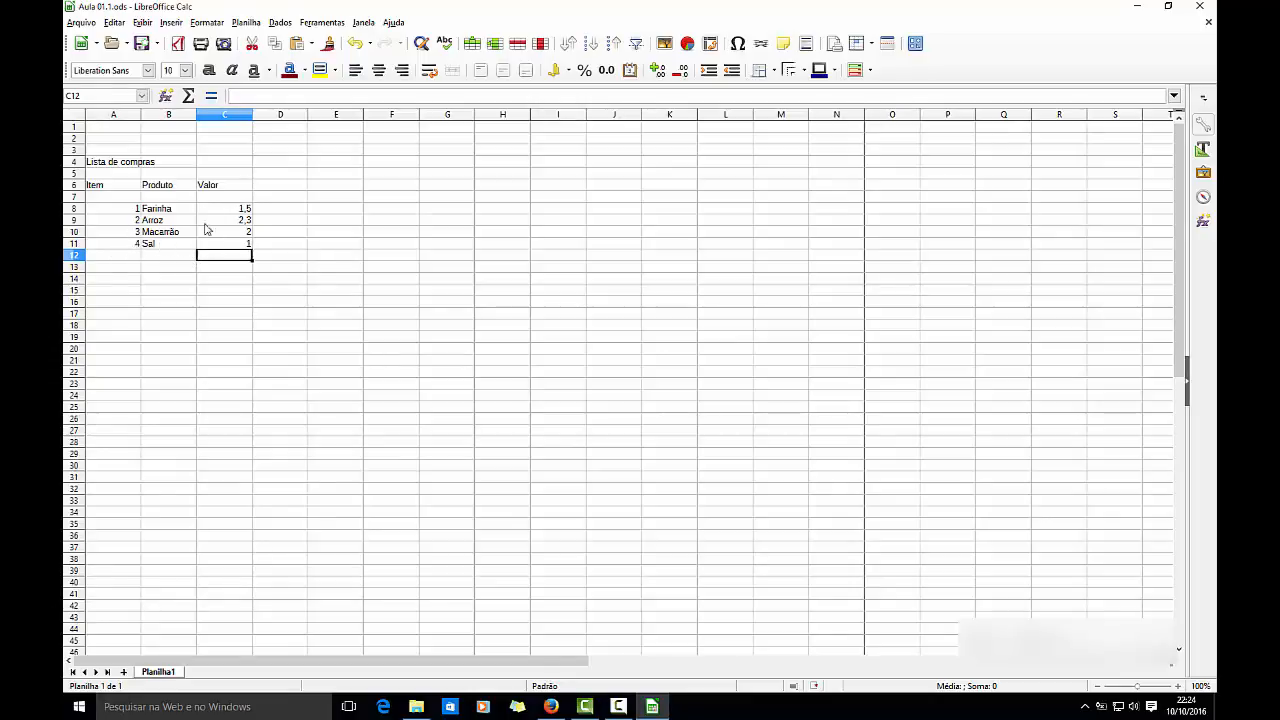
Step: Undo the last three entries one at a time: the value, product and item number in row 11
left_click(115, 22)
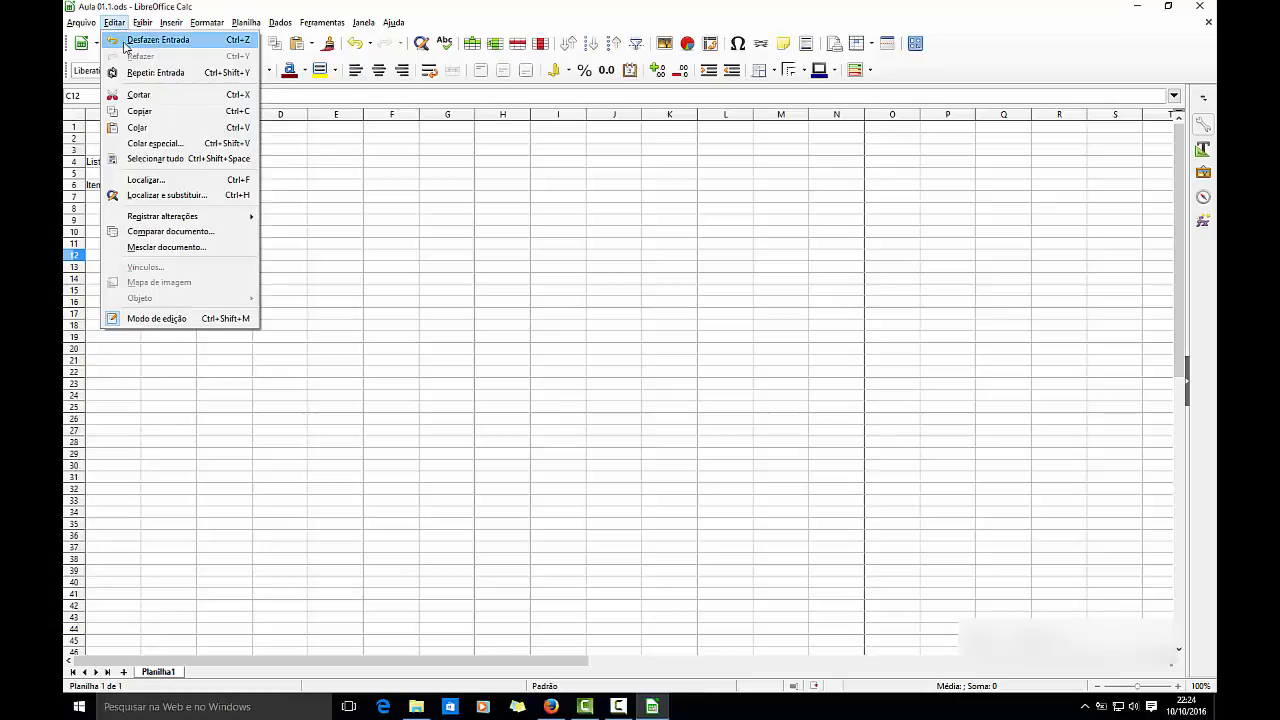
left_click(126, 41)
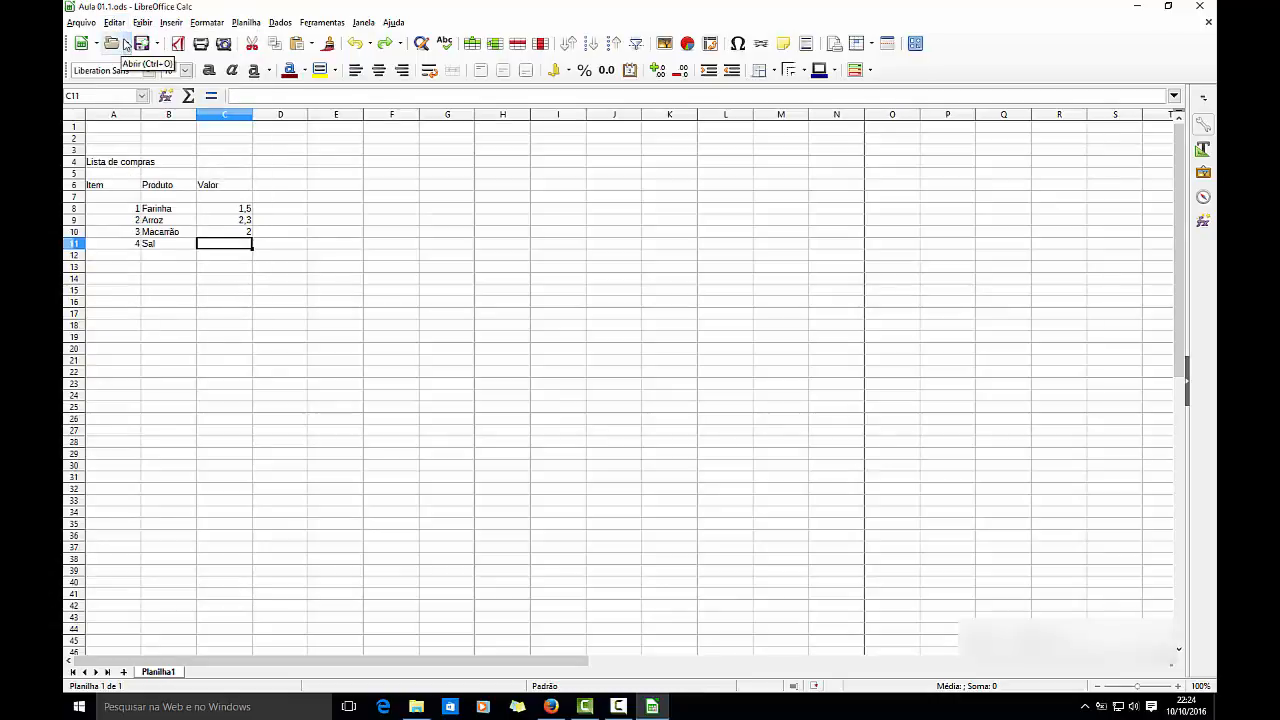
left_click(115, 22)
left_click(122, 41)
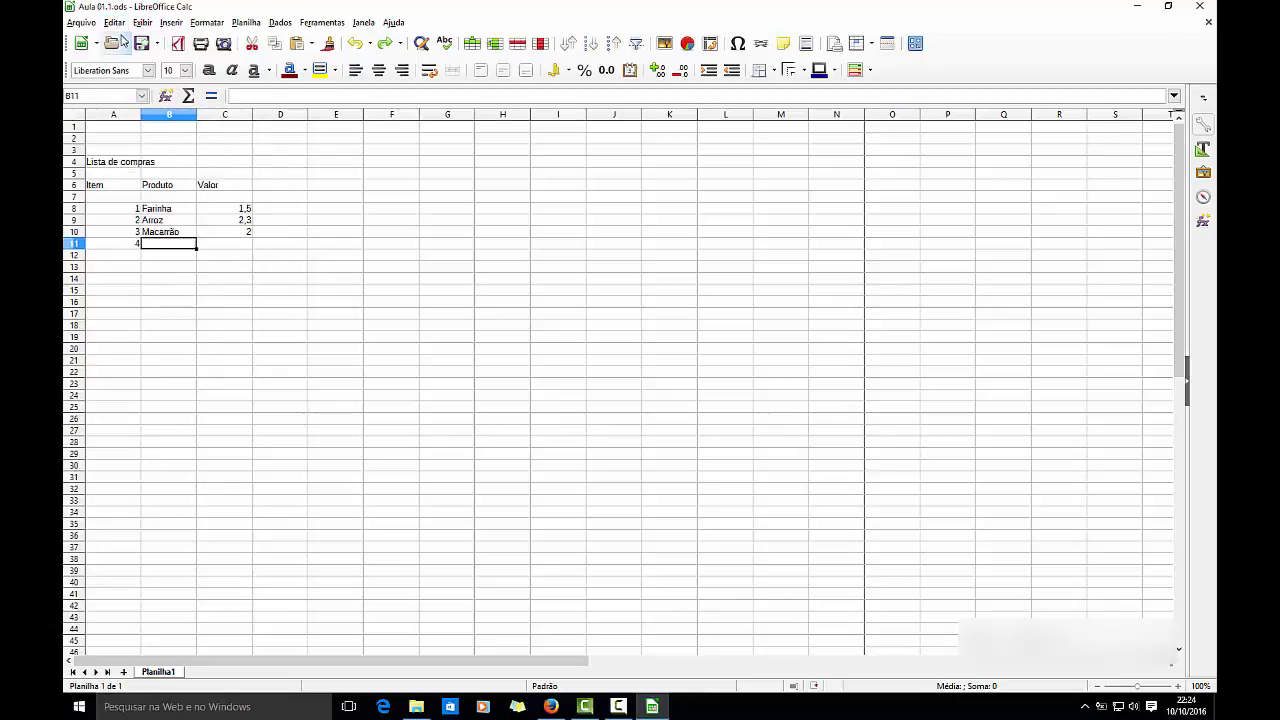
left_click(115, 22)
left_click(122, 41)
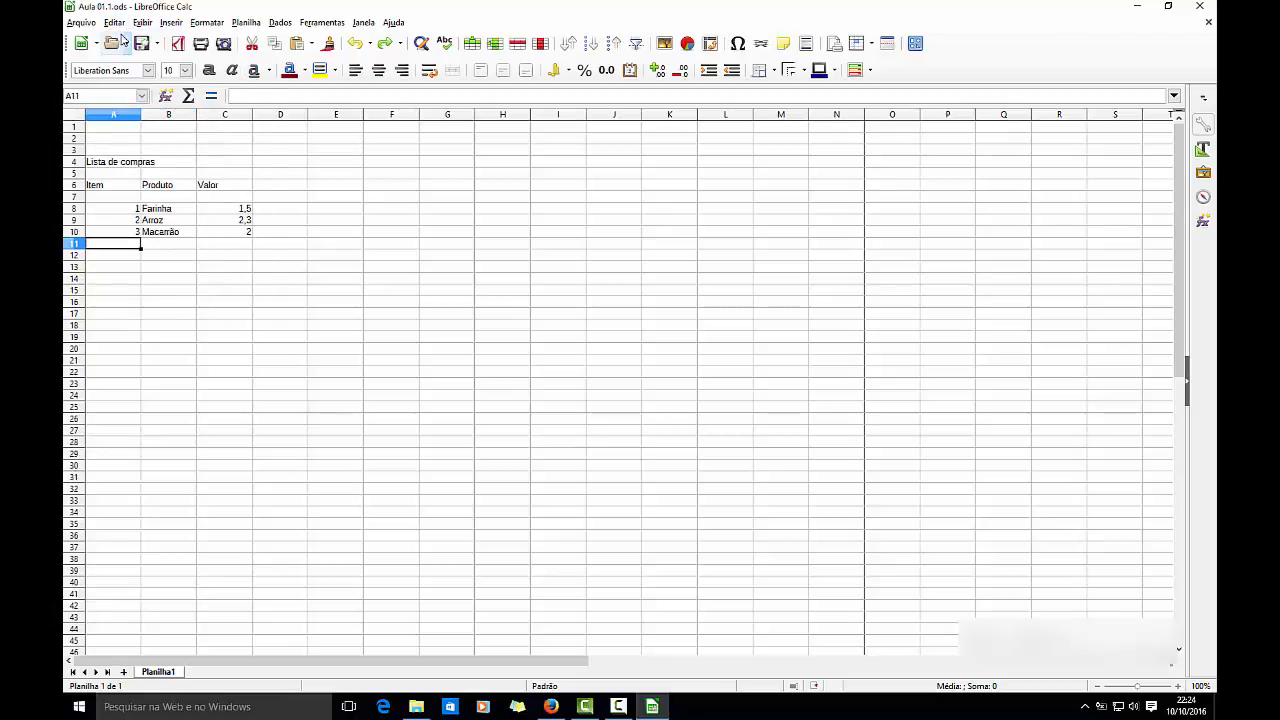
Step: Redo the three undone entries of row 11 one at a time: item number, product and value
left_click(115, 22)
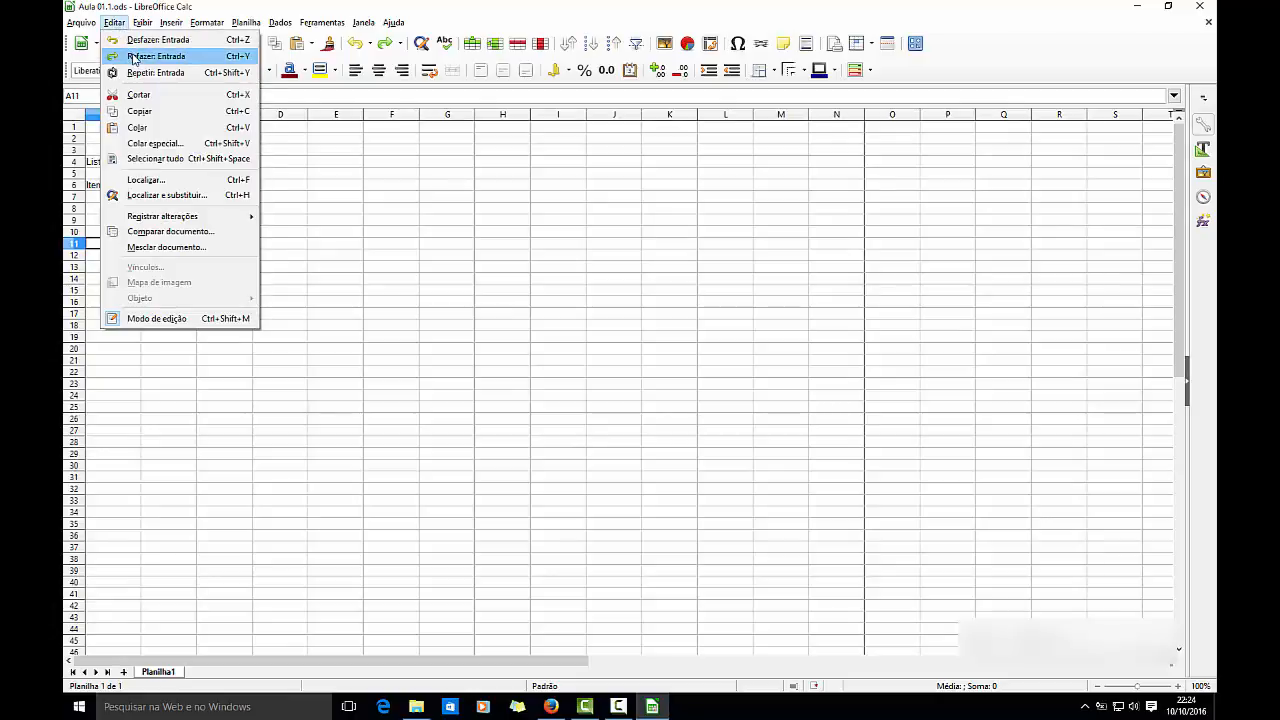
left_click(143, 57)
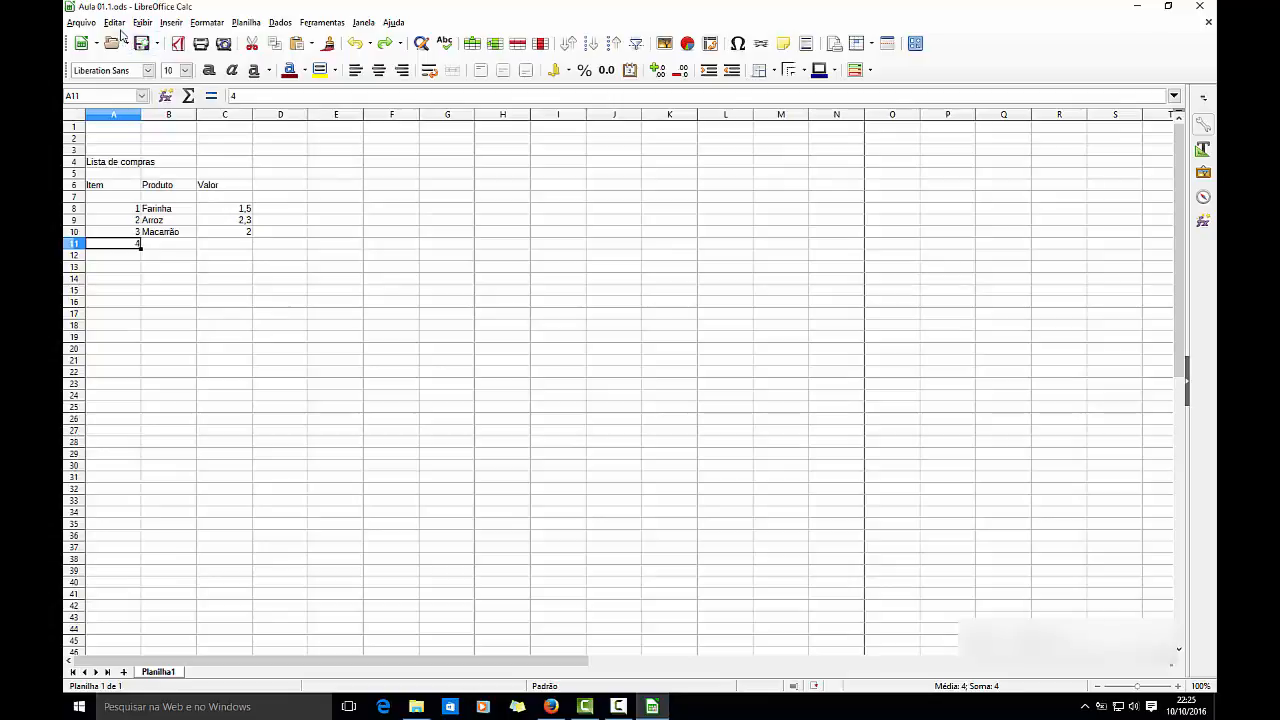
left_click(115, 22)
left_click(134, 57)
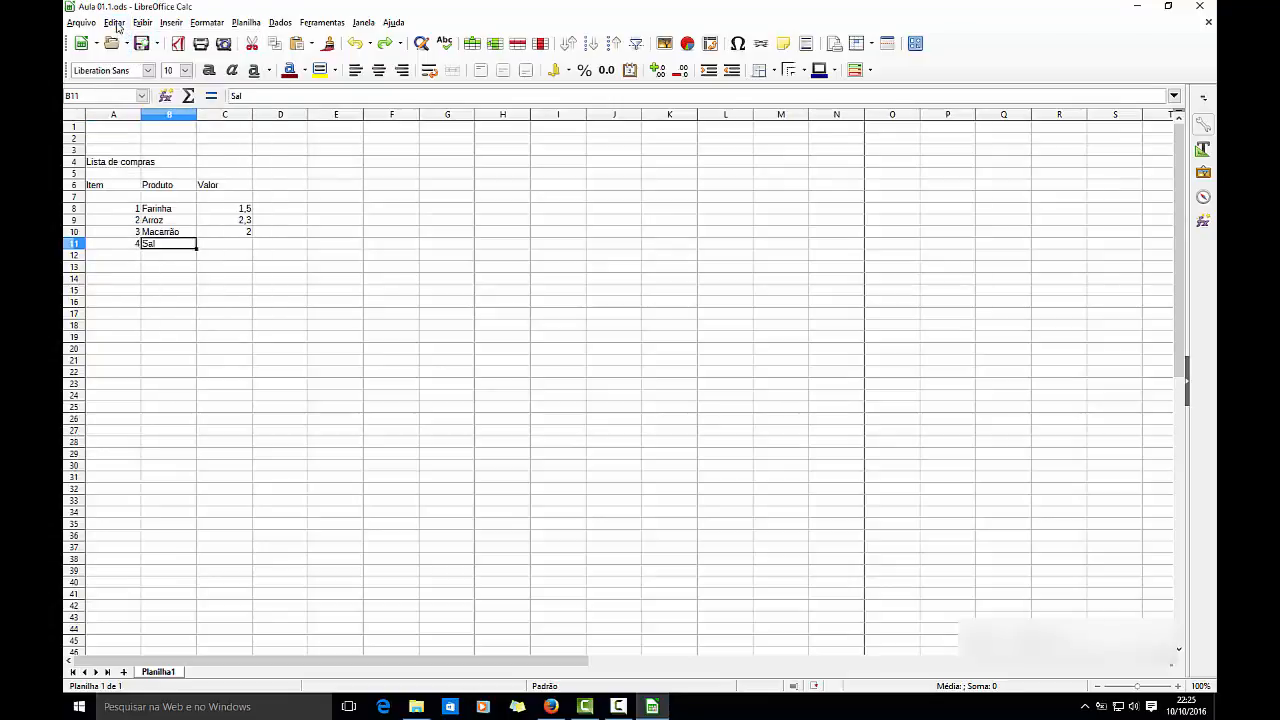
left_click(115, 22)
left_click(130, 57)
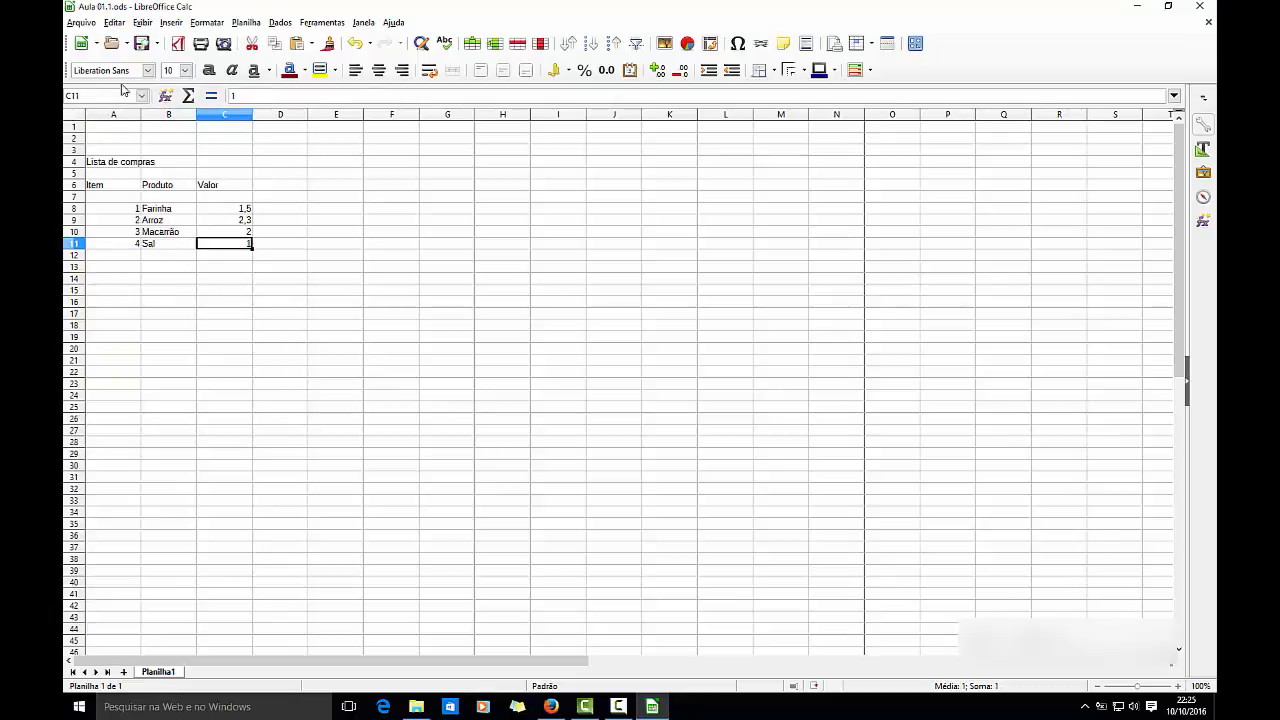
left_click(115, 22)
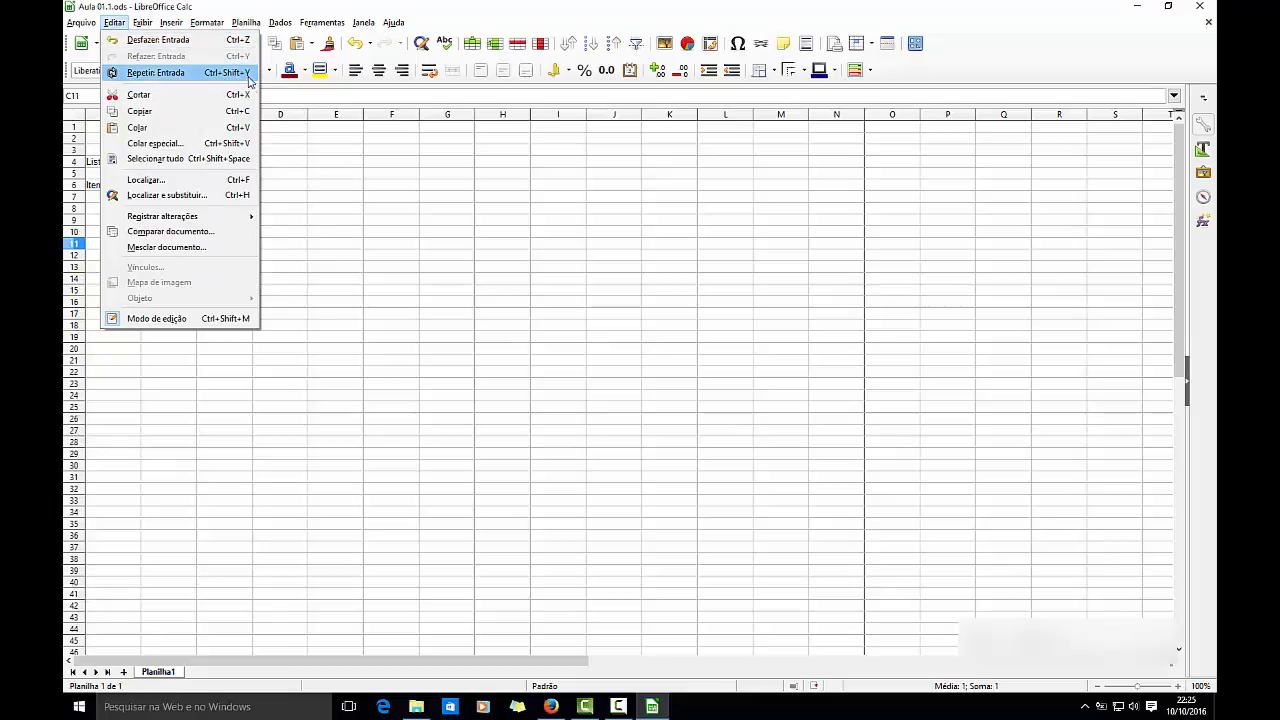
mouse_move(244, 24)
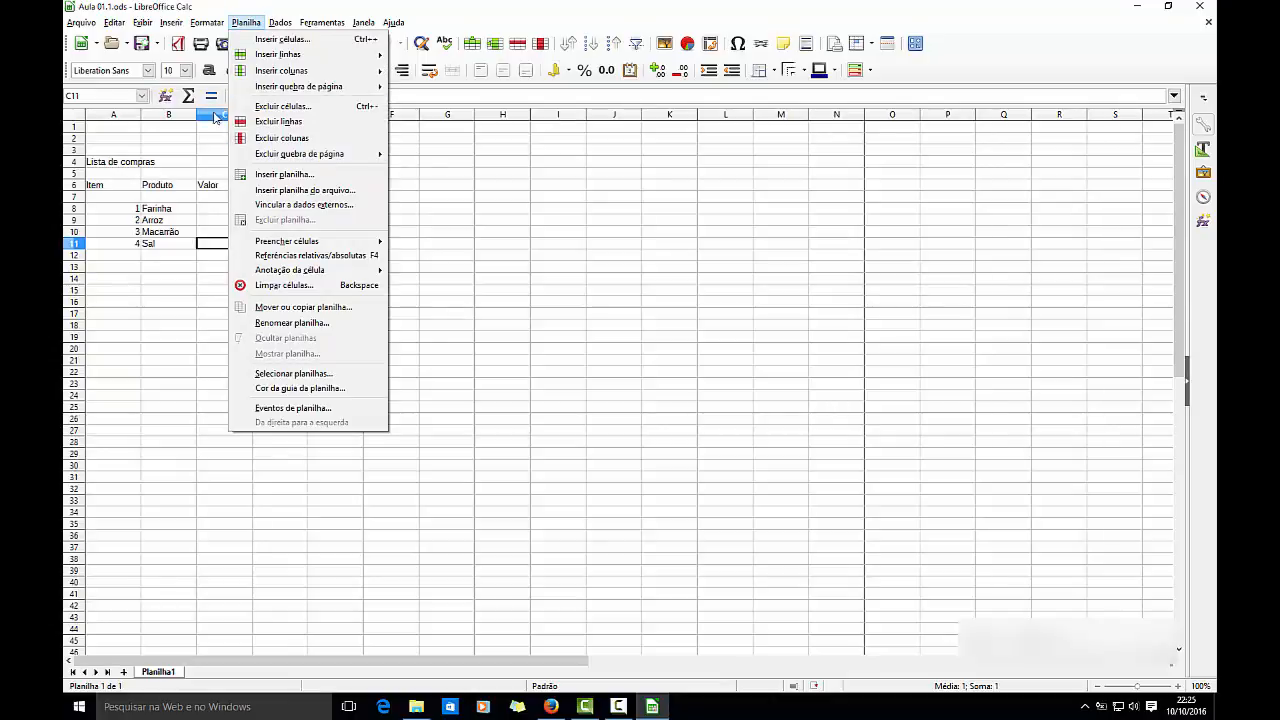
mouse_move(116, 22)
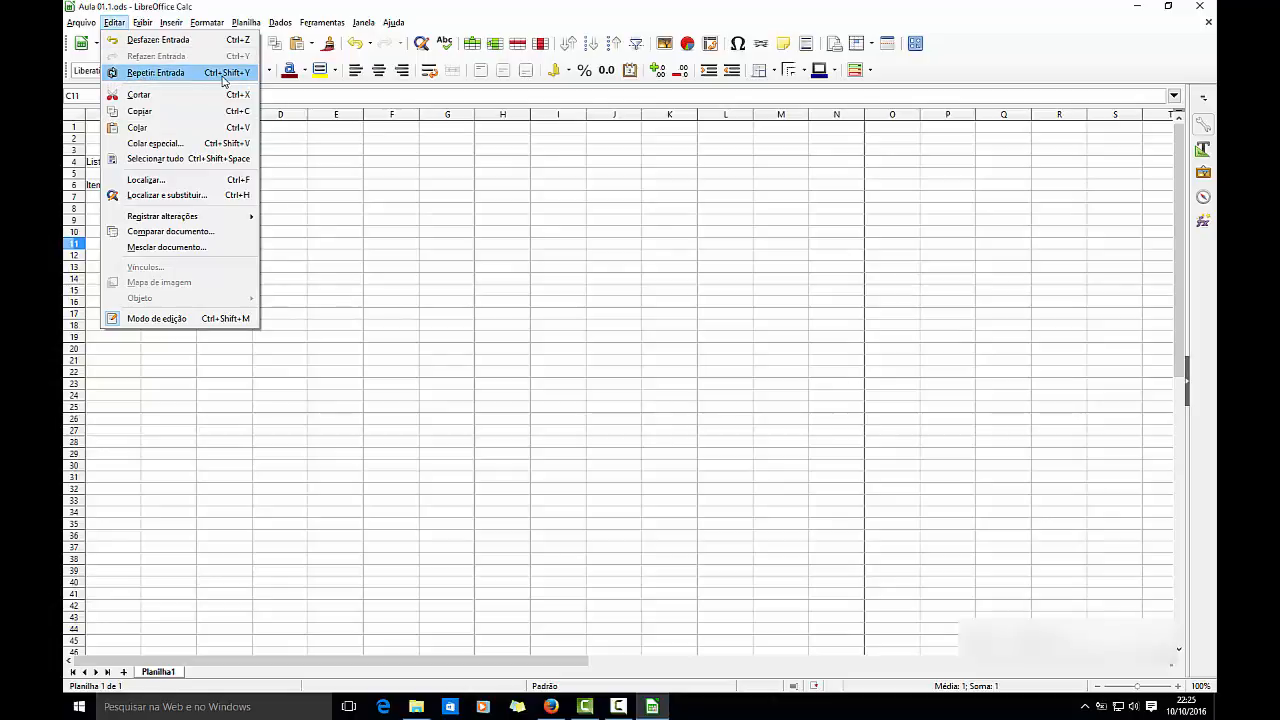
left_click(303, 240)
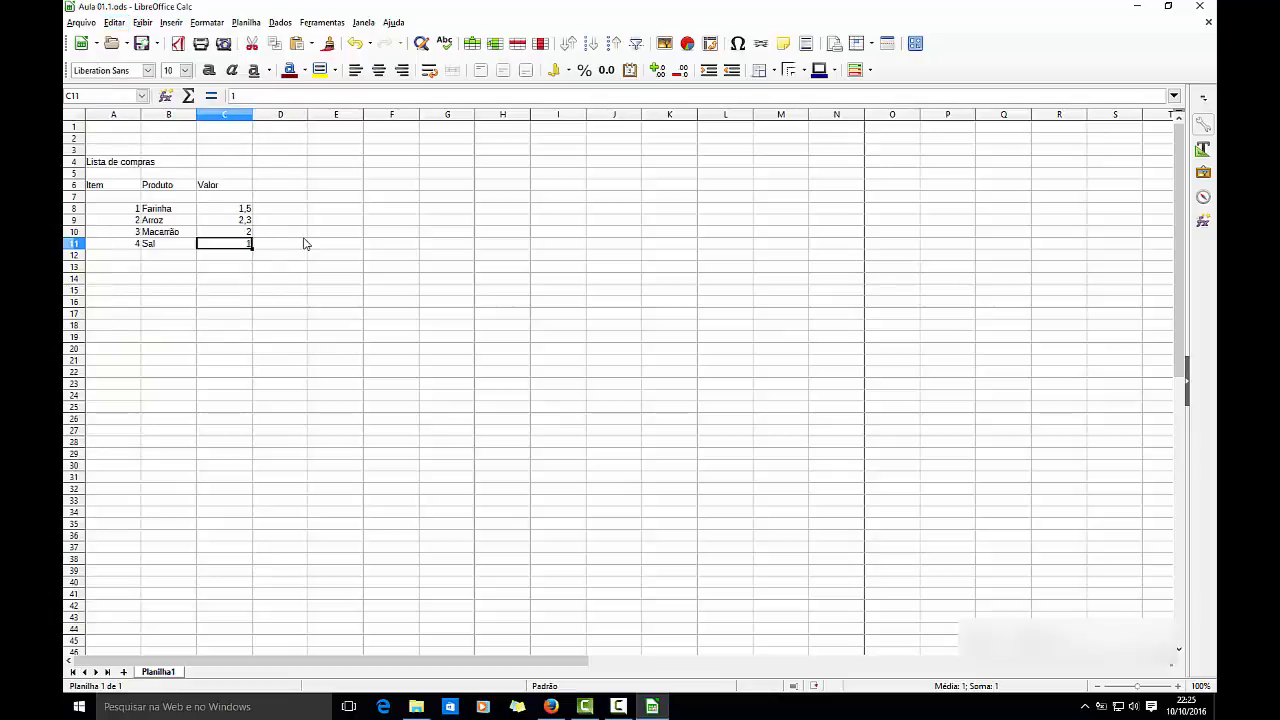
Step: Repeat the last entry, the value 1, in cells D11 and E11 using the Repeat command
left_click(281, 243)
left_click(115, 22)
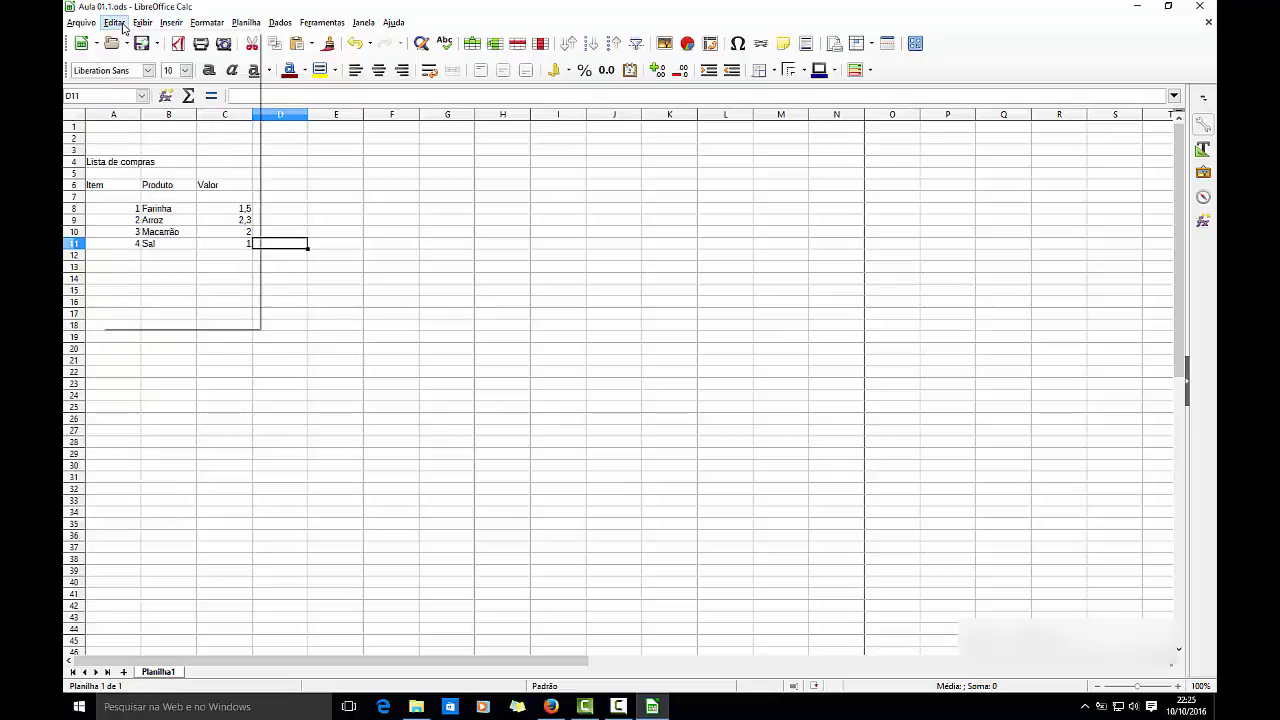
left_click(140, 73)
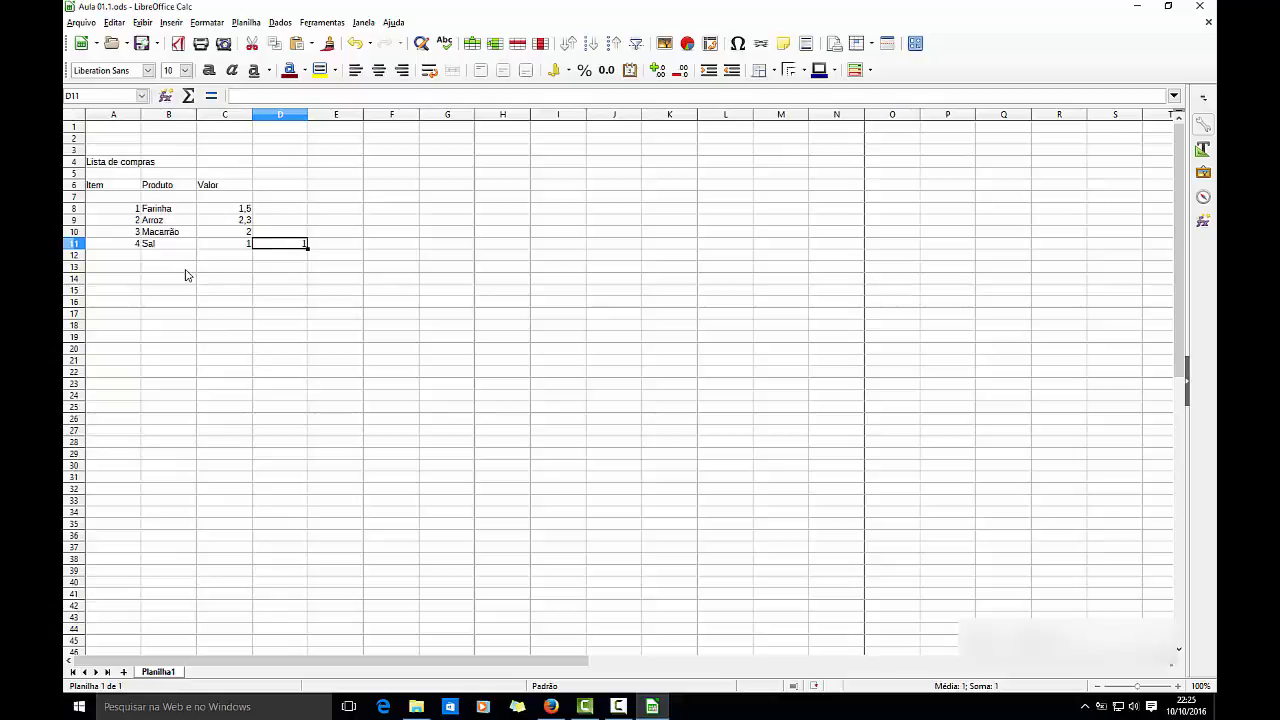
left_click(321, 246)
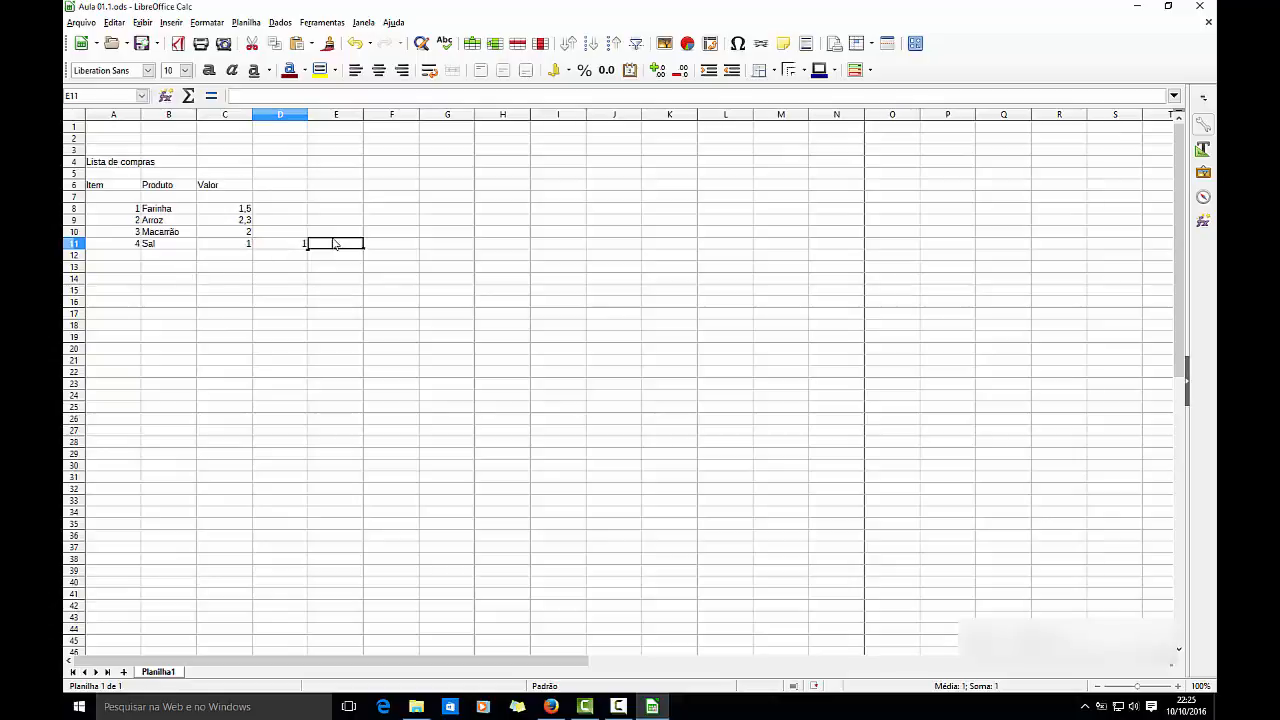
left_click(115, 22)
left_click(140, 71)
left_click(211, 291)
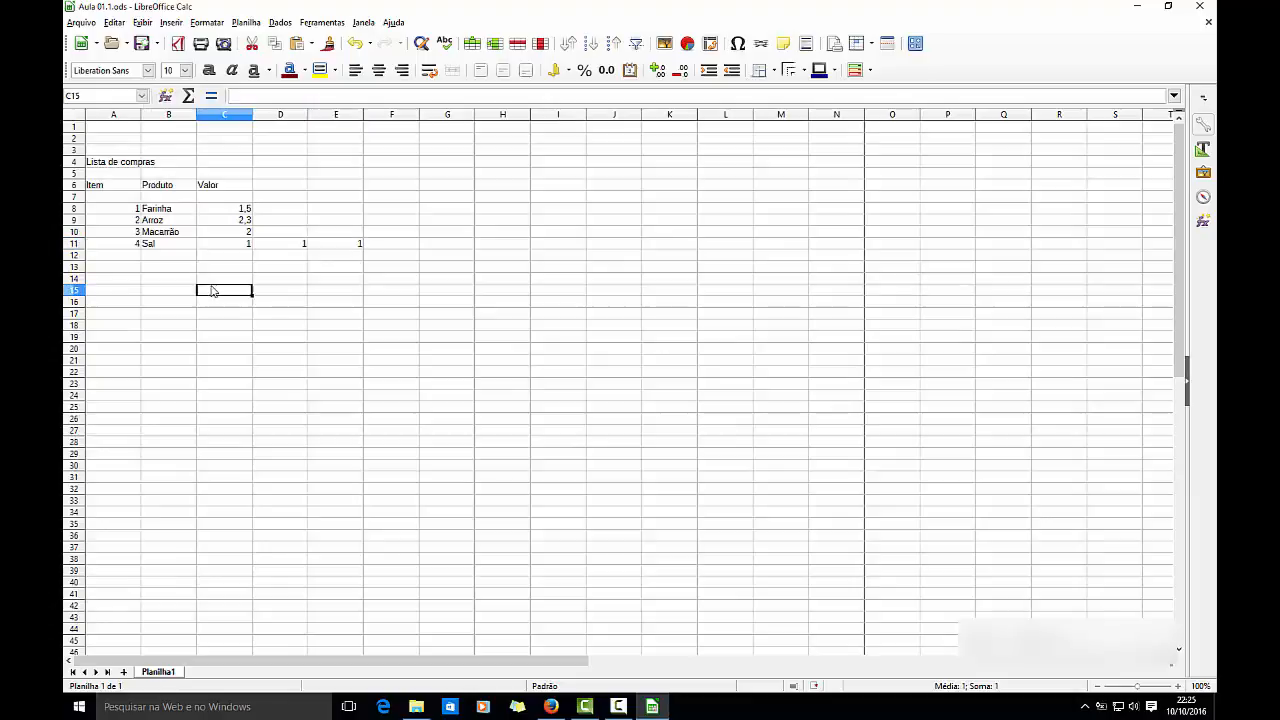
Step: Select all cells of the sheet, then release the selection by selecting only cell C13
left_click(115, 22)
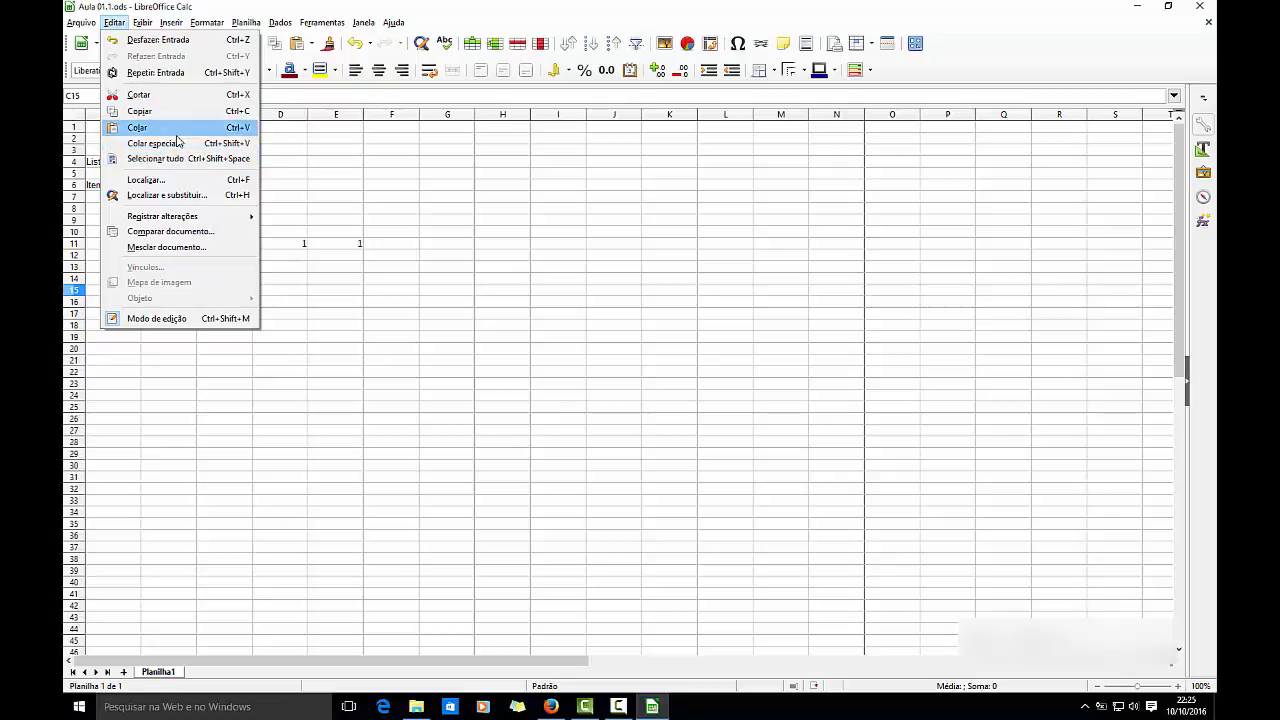
left_click(187, 160)
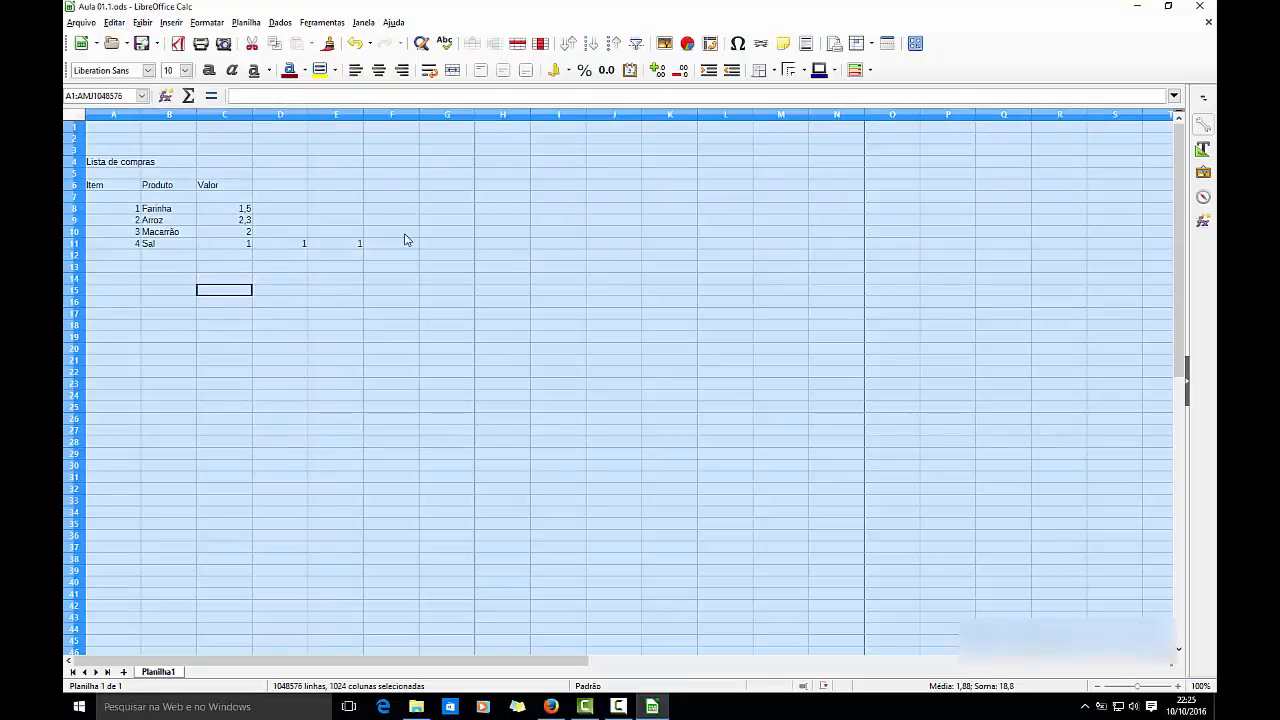
left_click(211, 267)
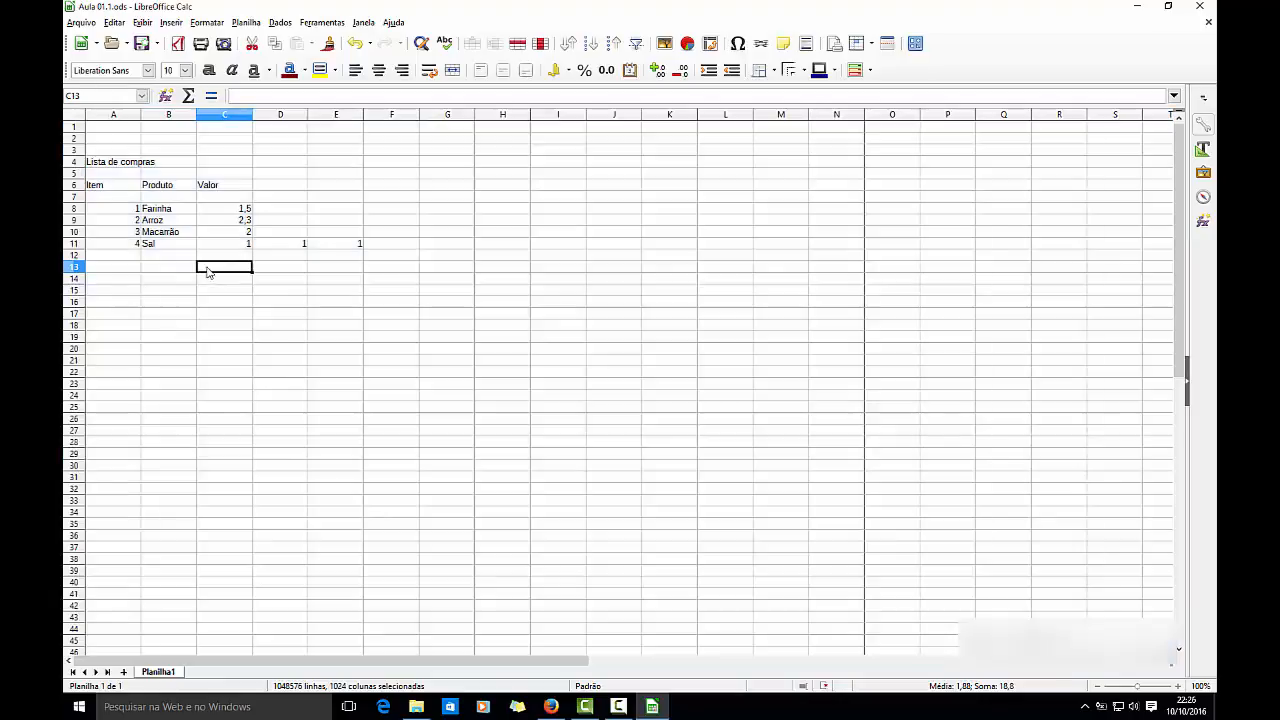
Step: Search the sheet for "Farinha" using the Find command
left_click(112, 22)
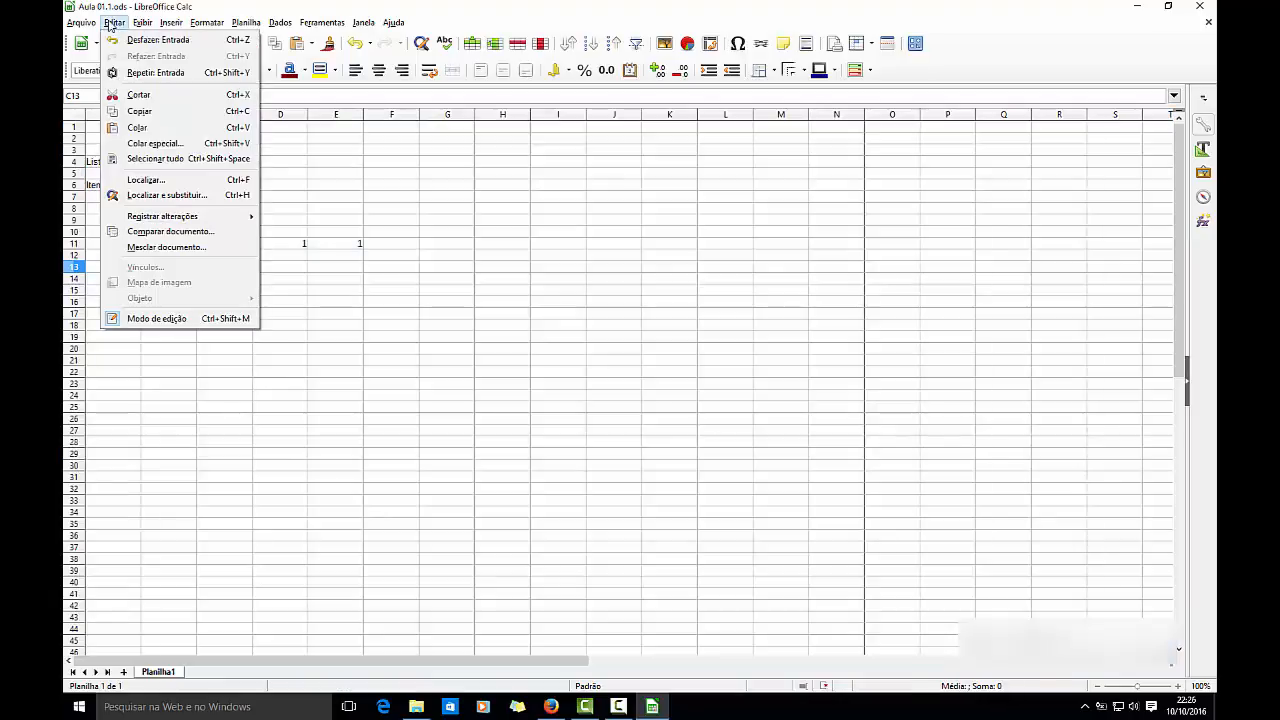
left_click(142, 182)
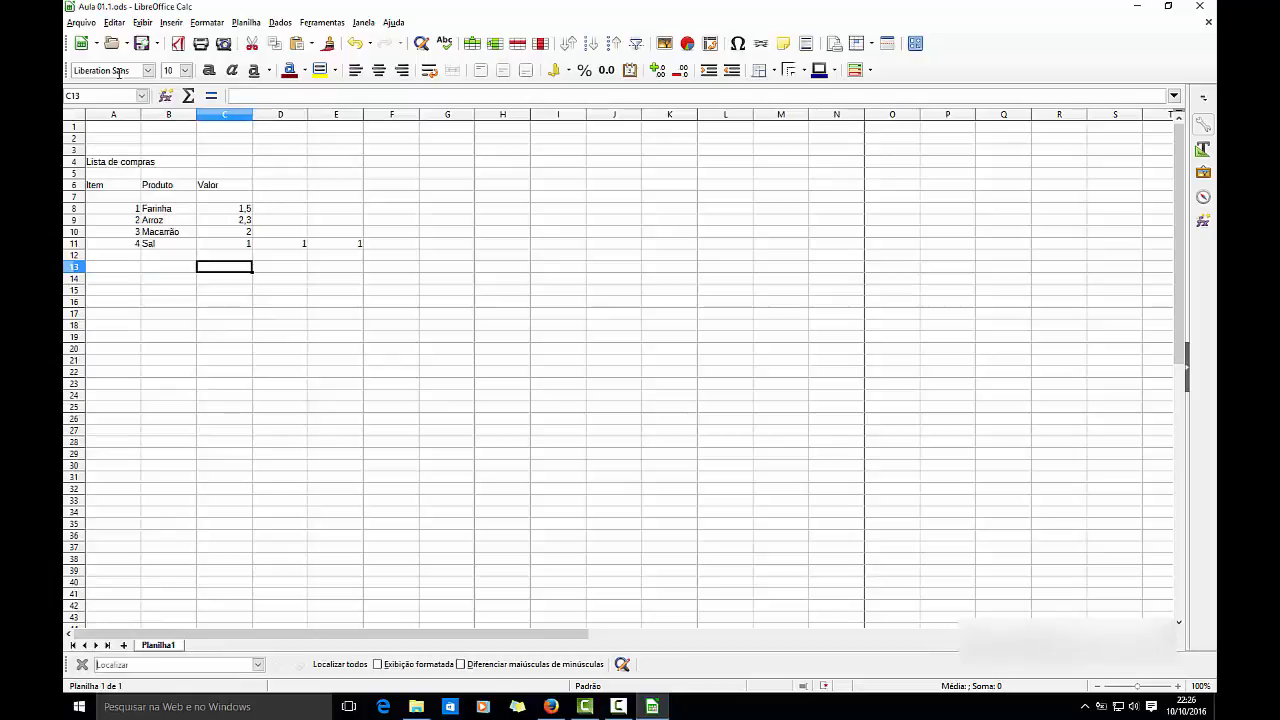
left_click(114, 22)
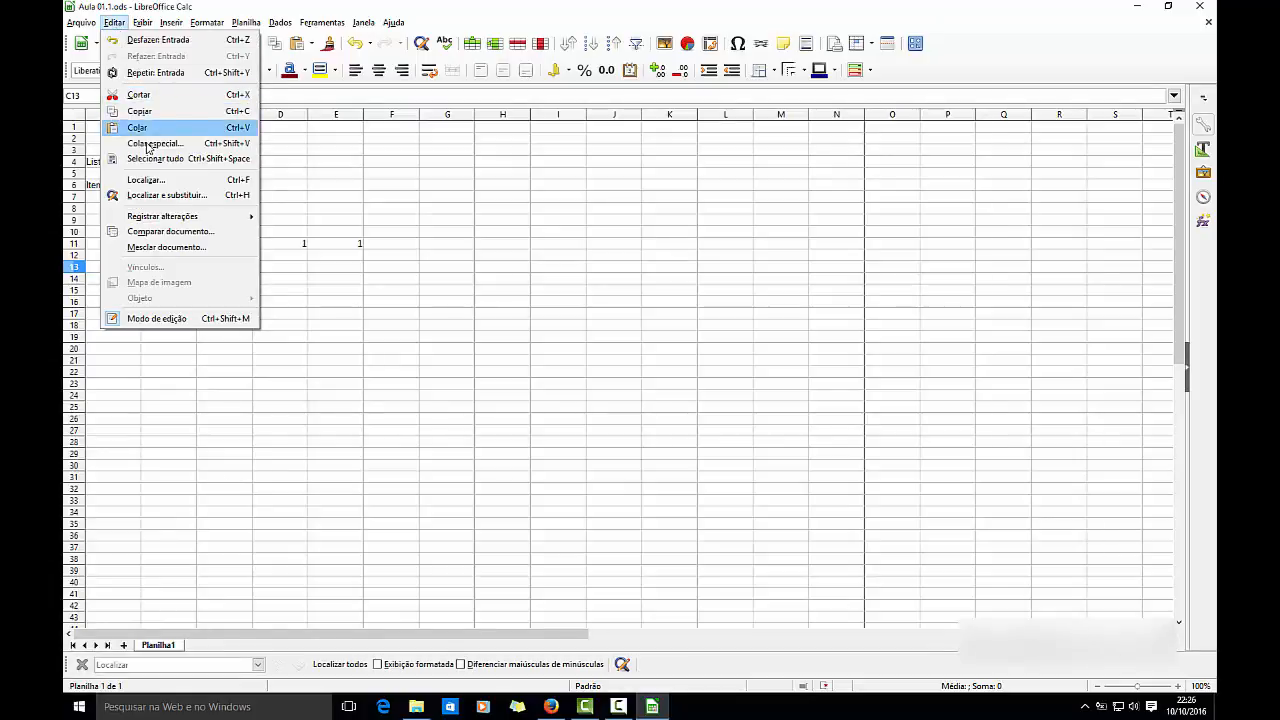
left_click(145, 182)
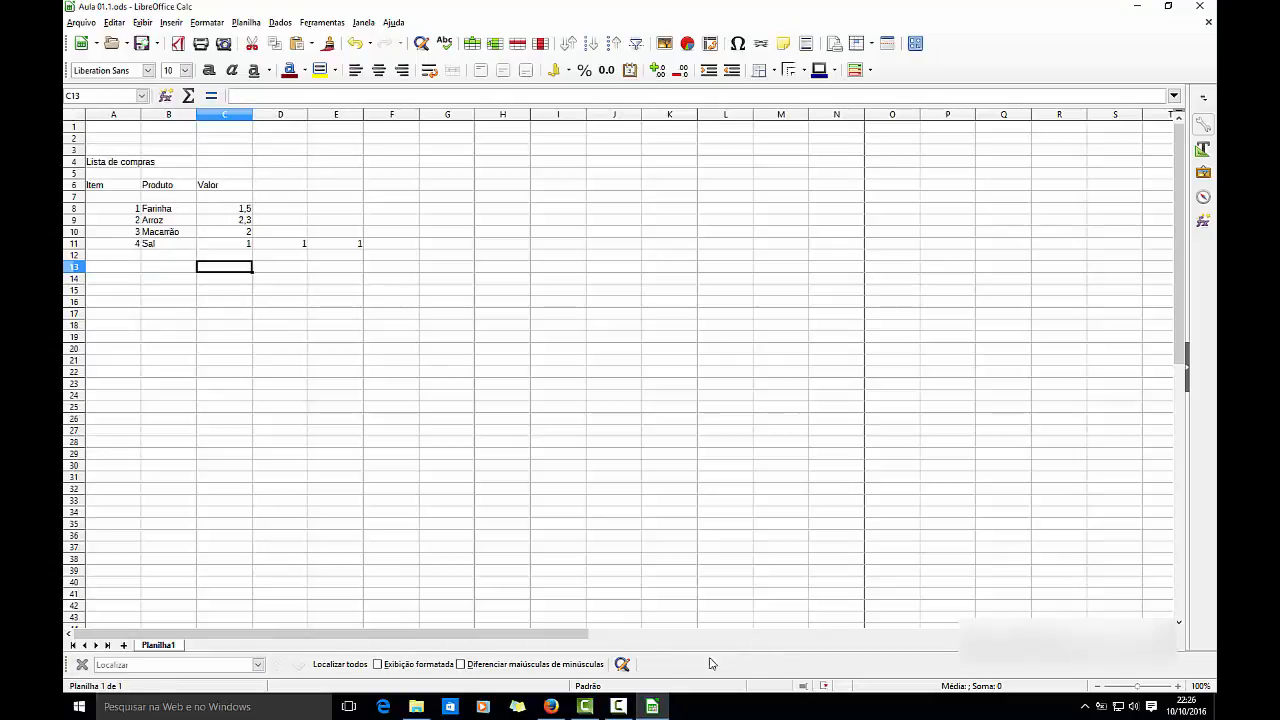
left_click(215, 664)
type("F")
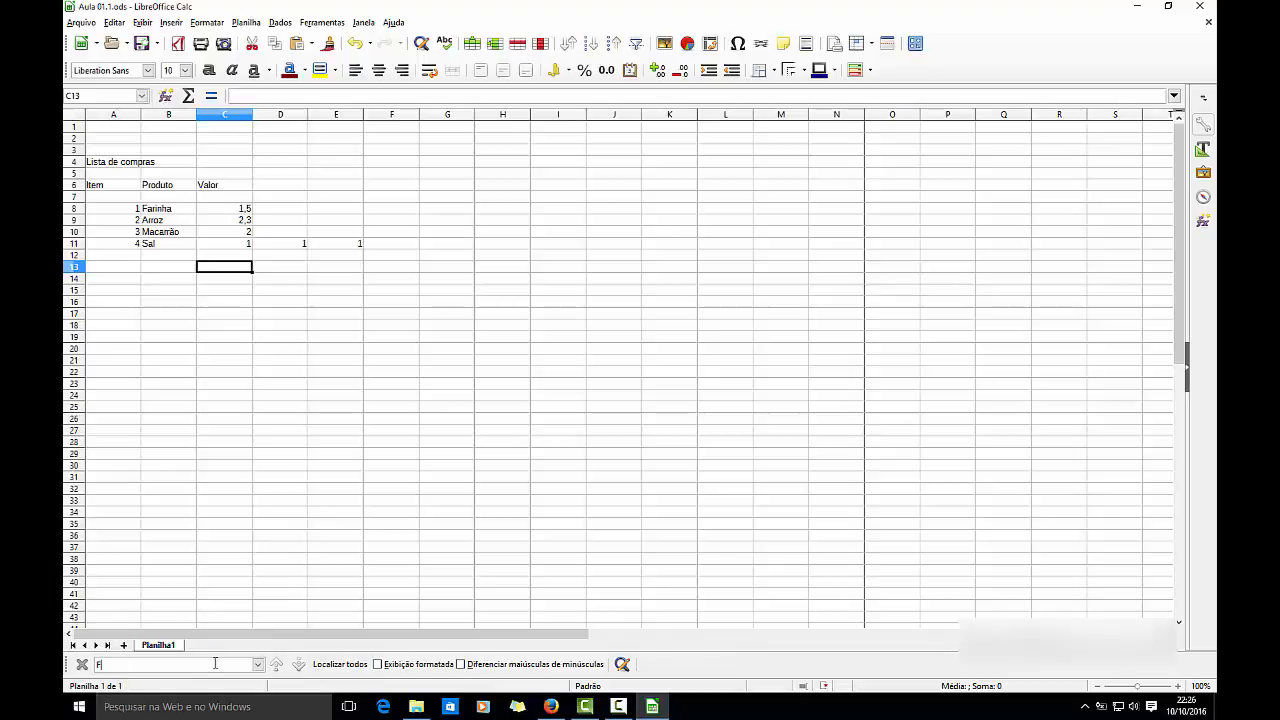
type("Farinha")
key("Return")
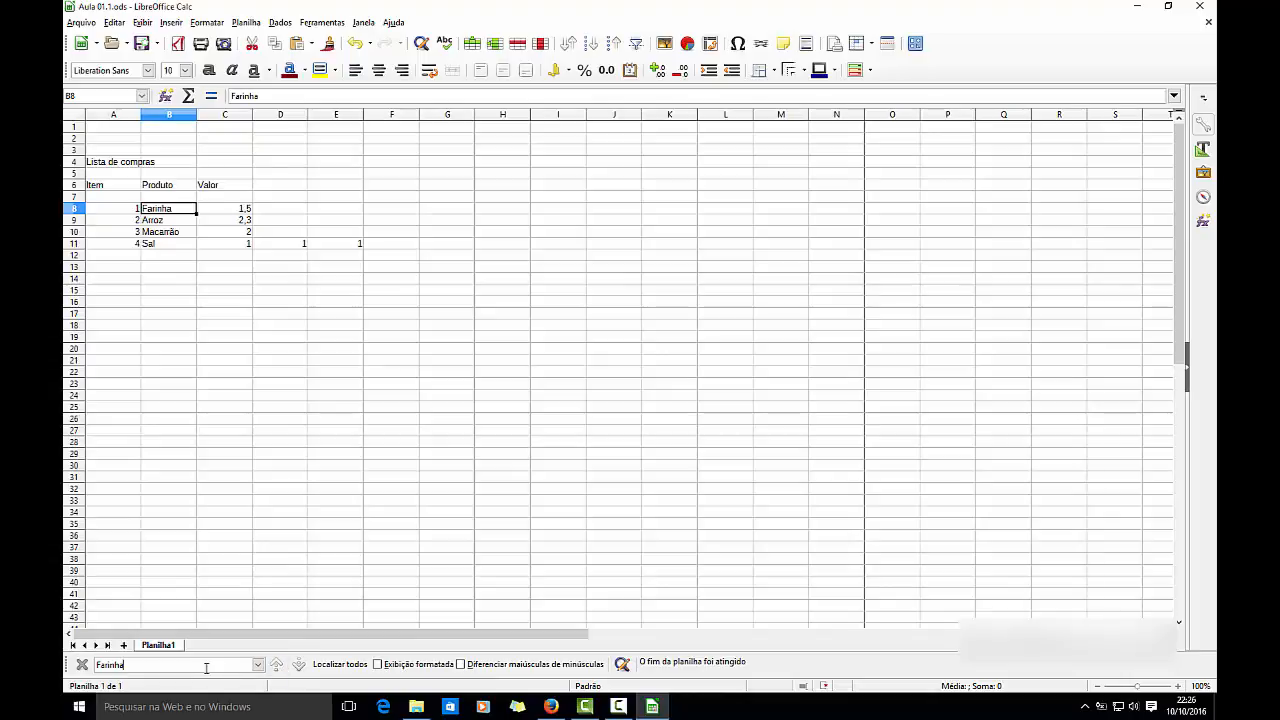
Step: Replace the search term with "Macarrão" and find it in the sheet
left_click_drag(160, 661, 84, 658)
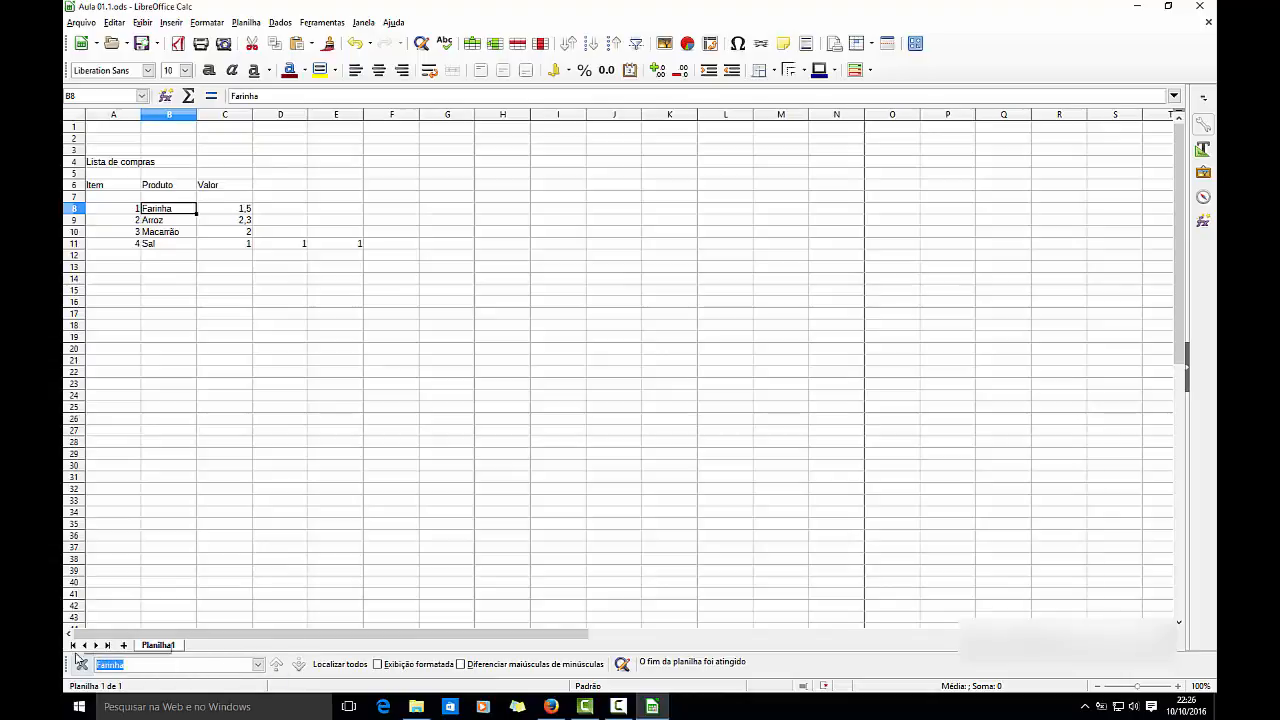
type("Macarrão")
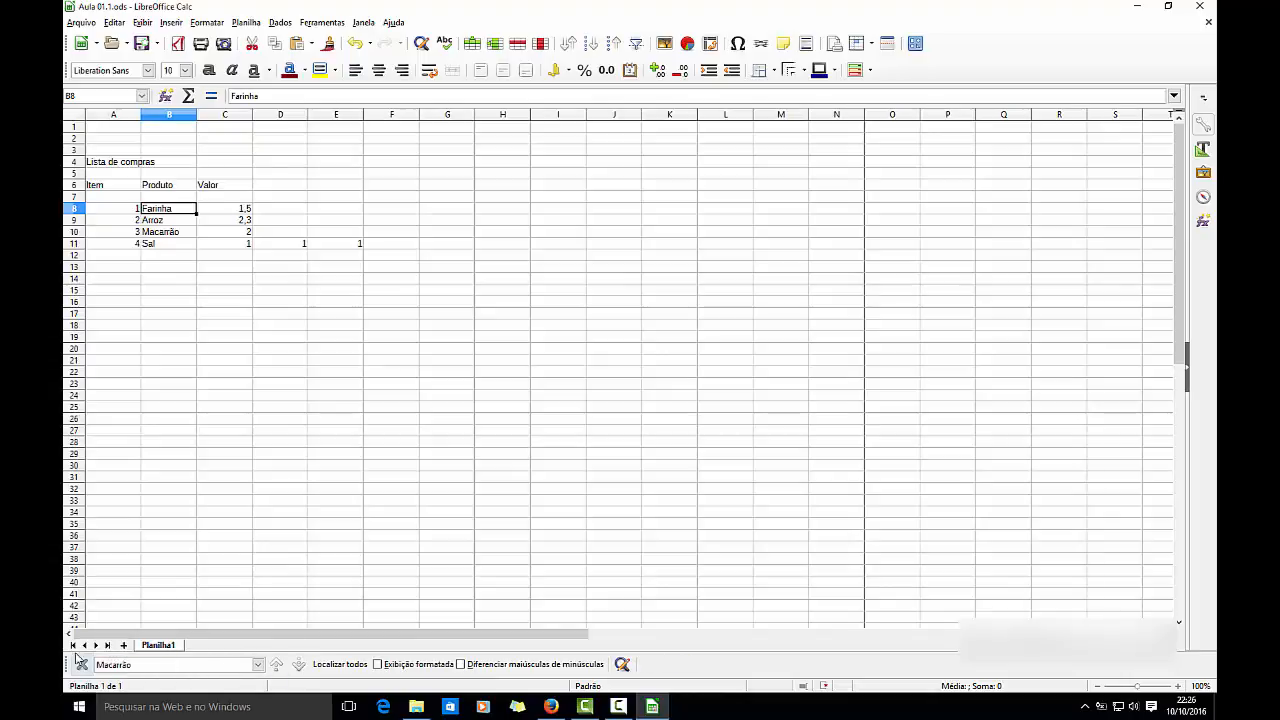
key("Return")
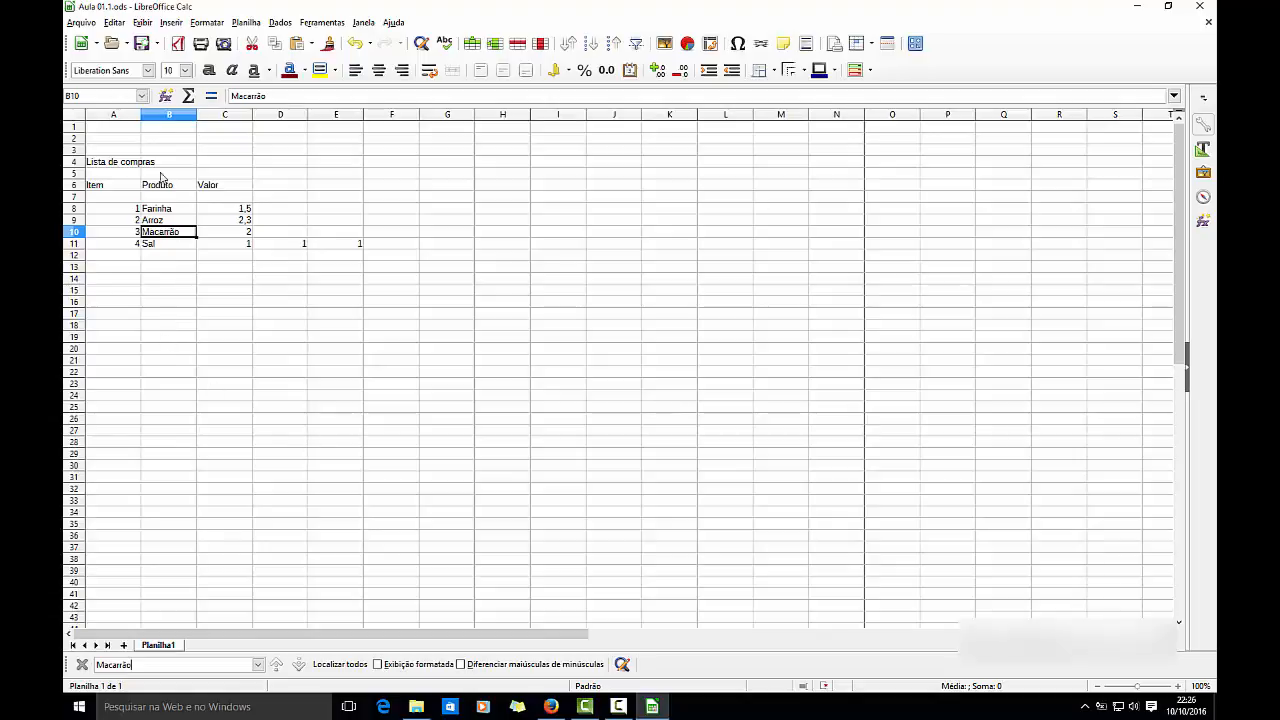
Step: Replace "Macarrão" in cell B10 with "Feijão" using Find and Replace, and close the dialog
left_click(114, 22)
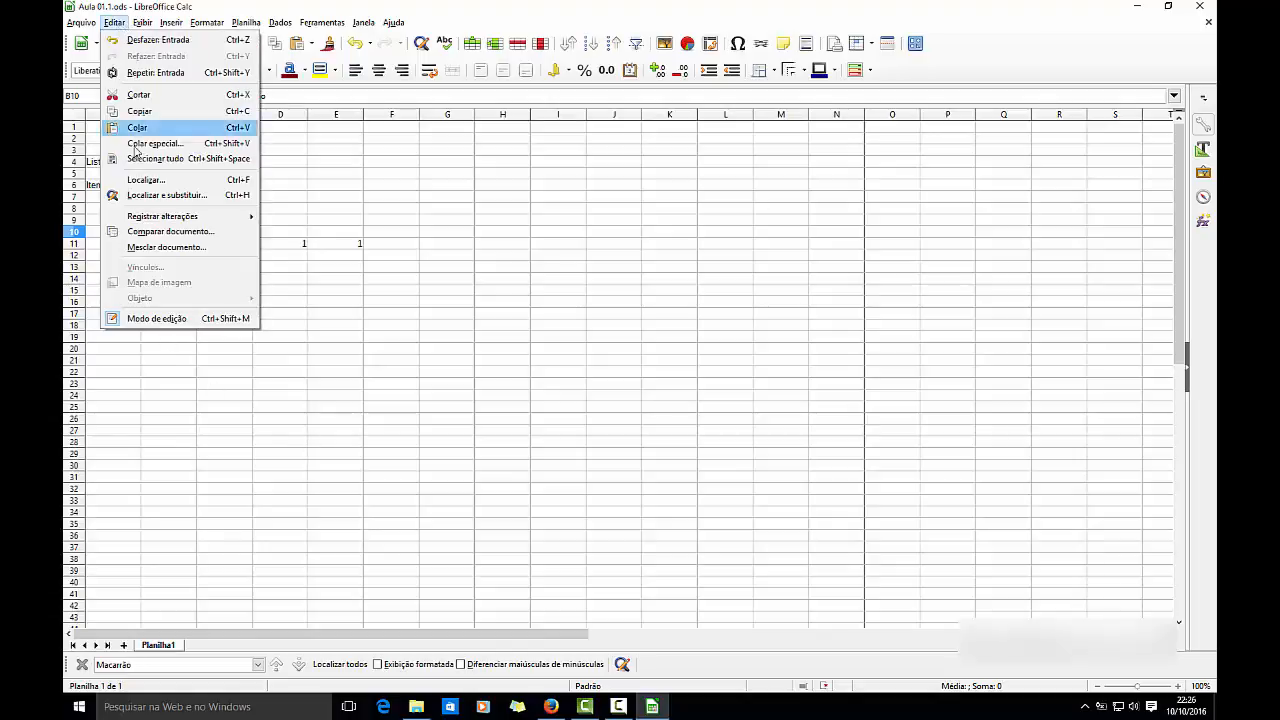
left_click(152, 196)
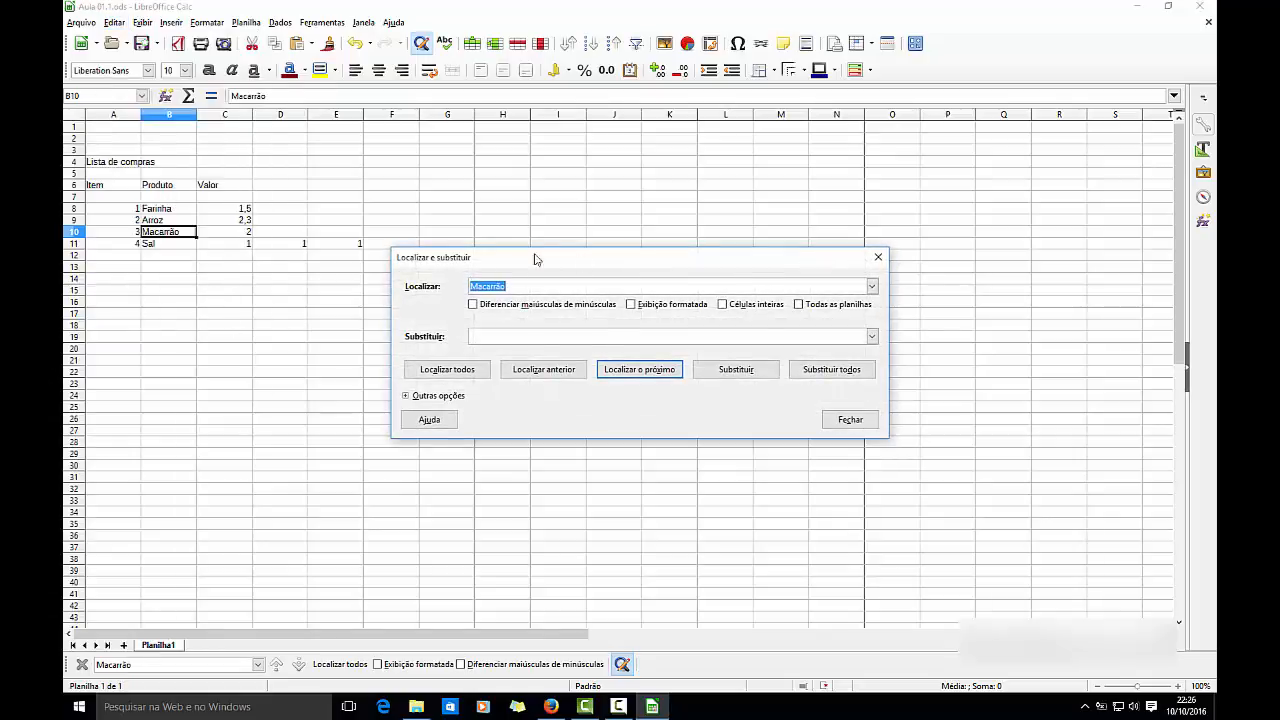
left_click(494, 337)
type("Feijão")
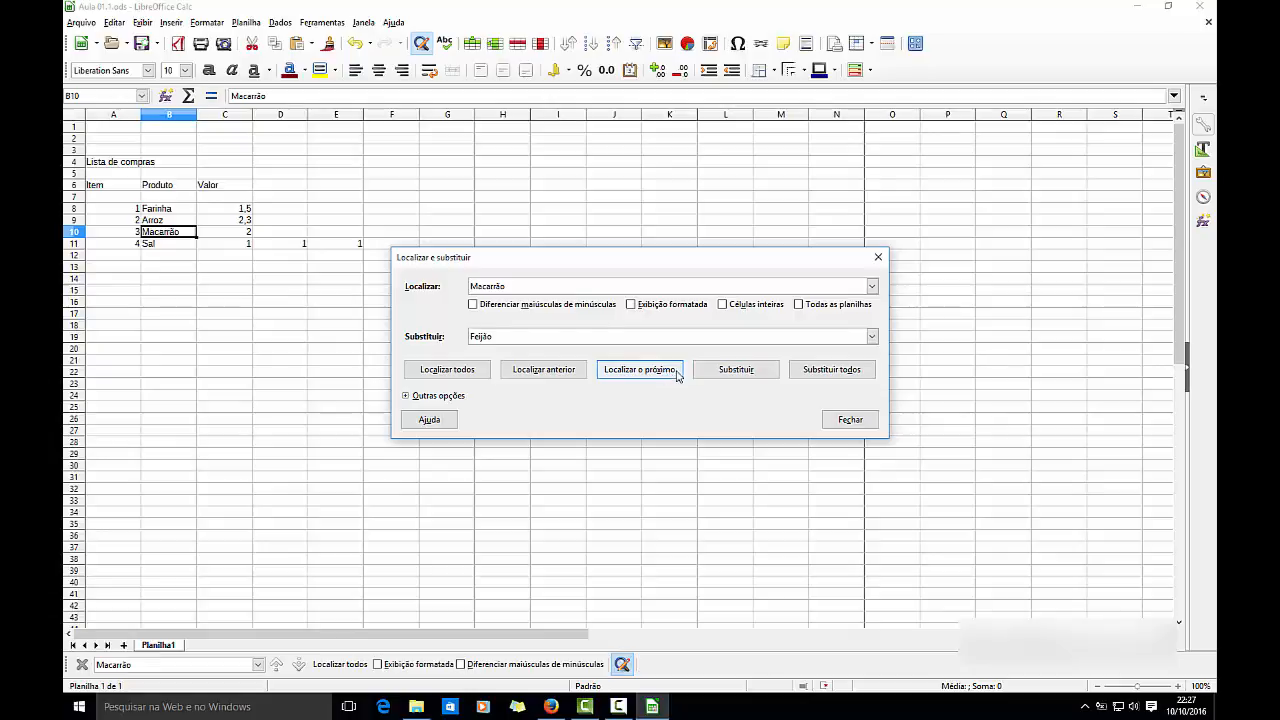
left_click(752, 375)
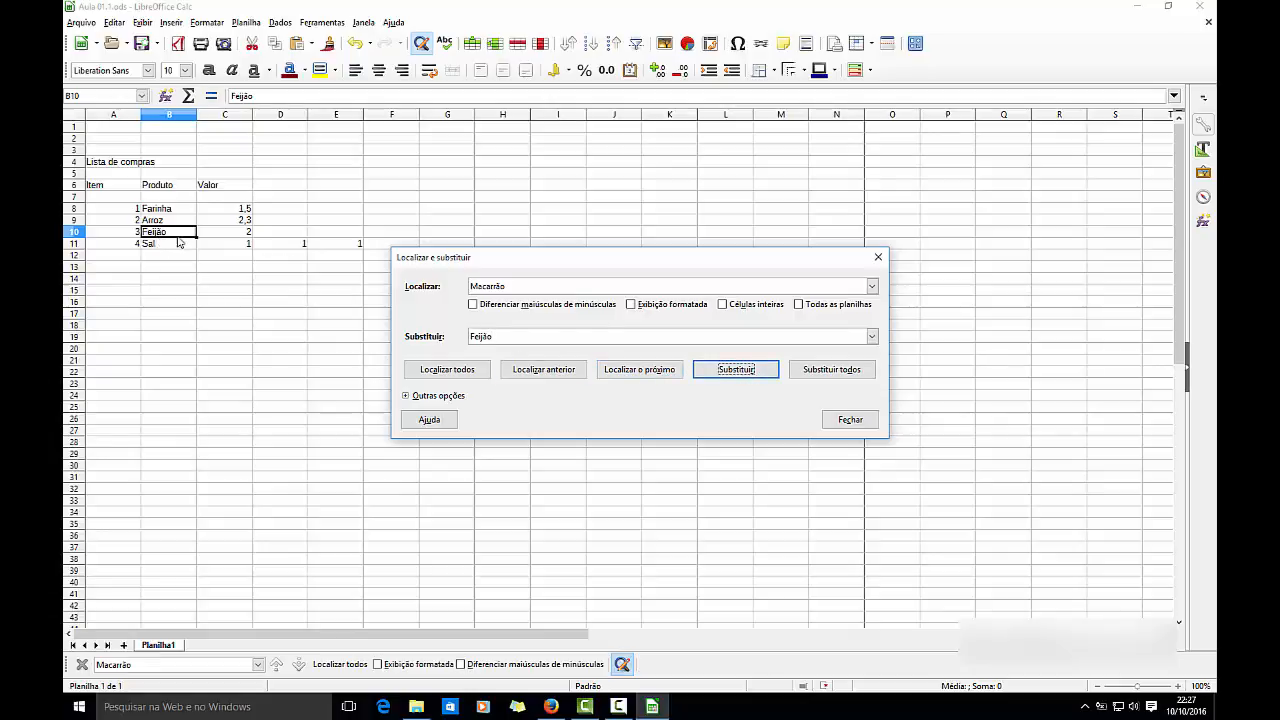
left_click(848, 421)
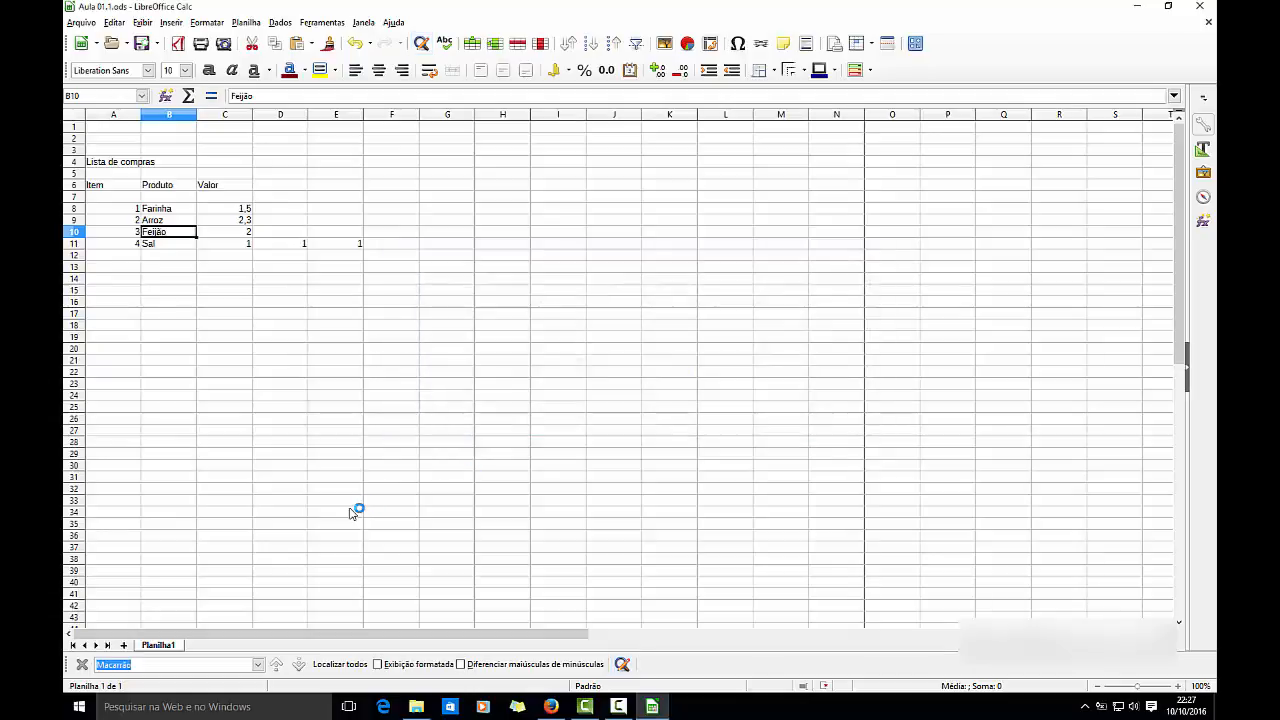
Step: Turn on recording of changes for the document and close the find bar
left_click(116, 23)
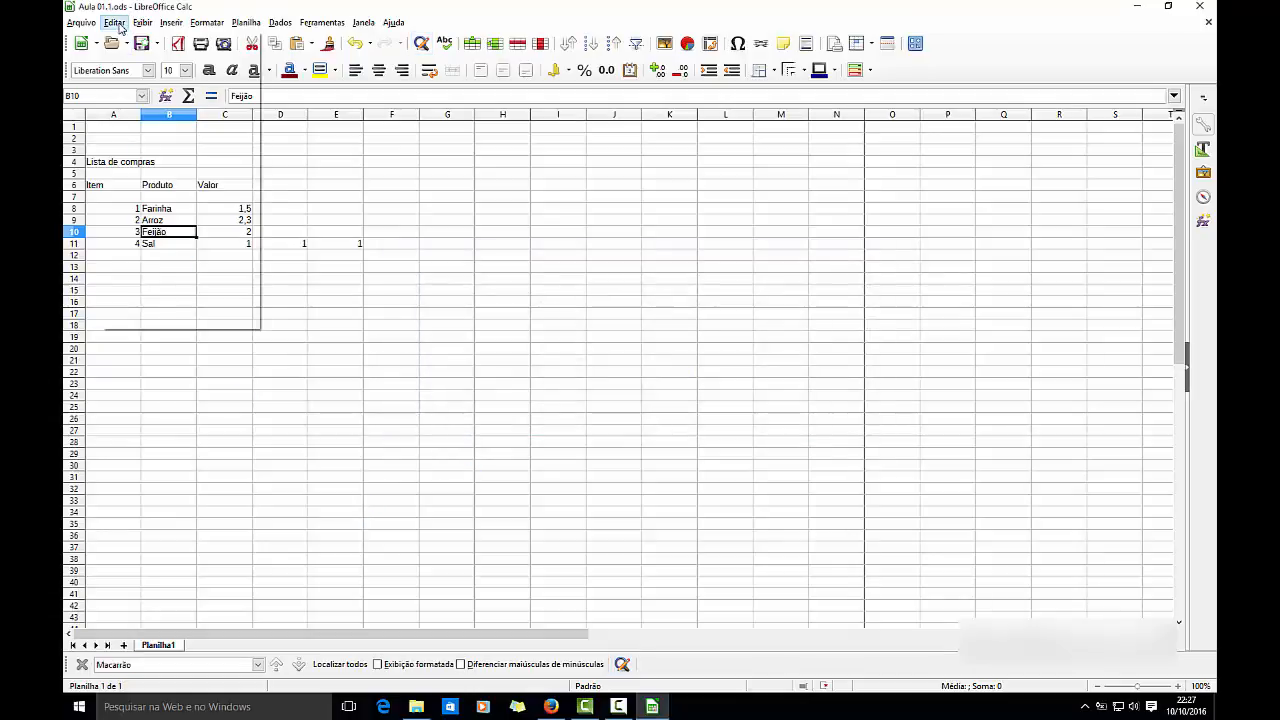
mouse_move(143, 217)
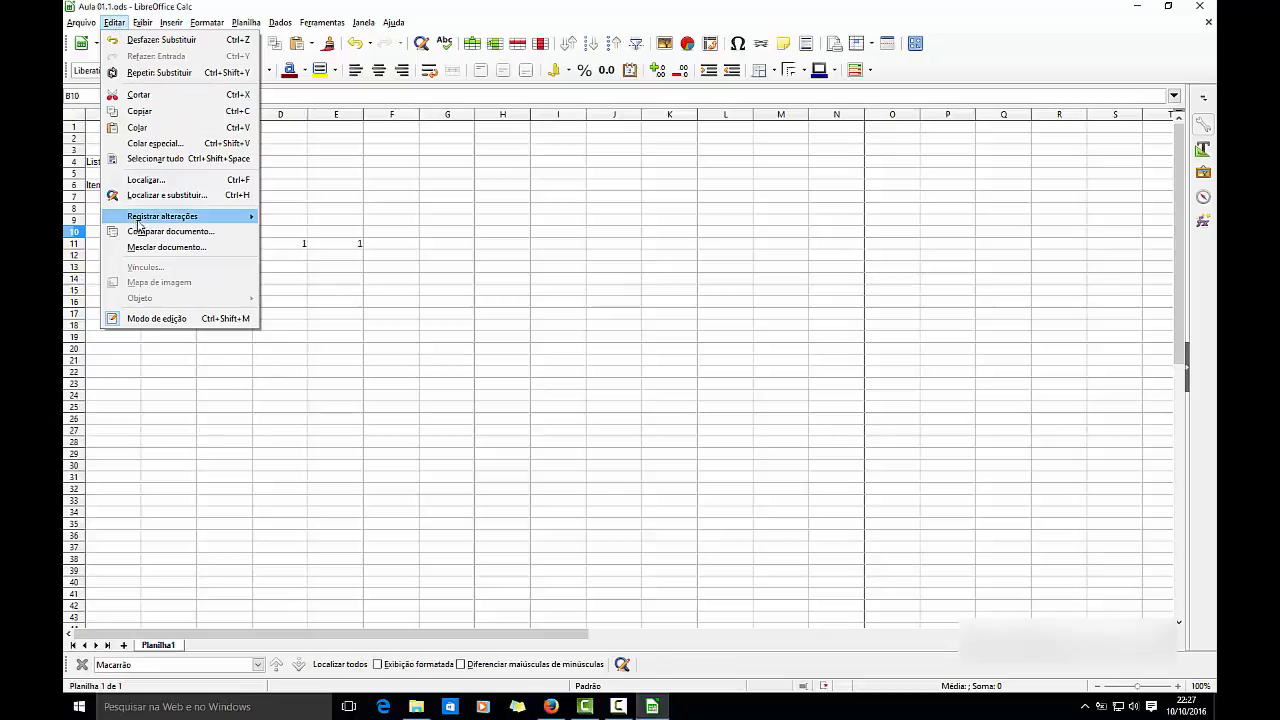
left_click(287, 215)
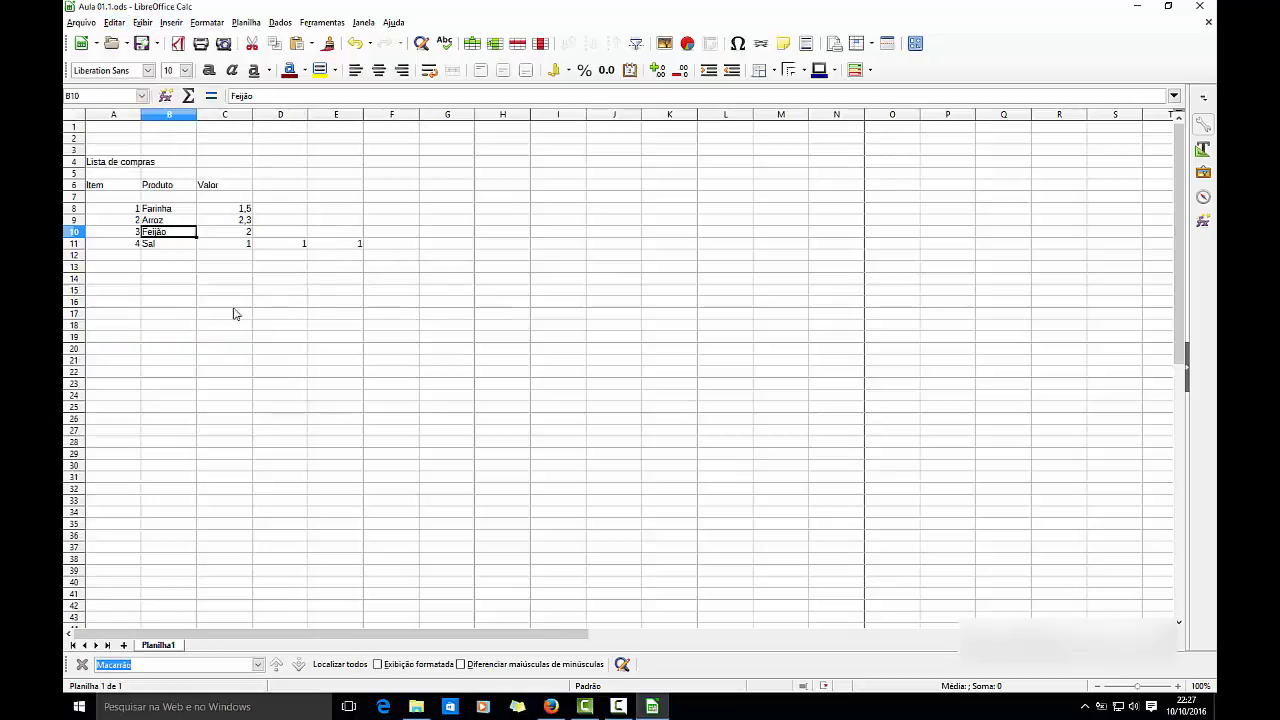
left_click(82, 665)
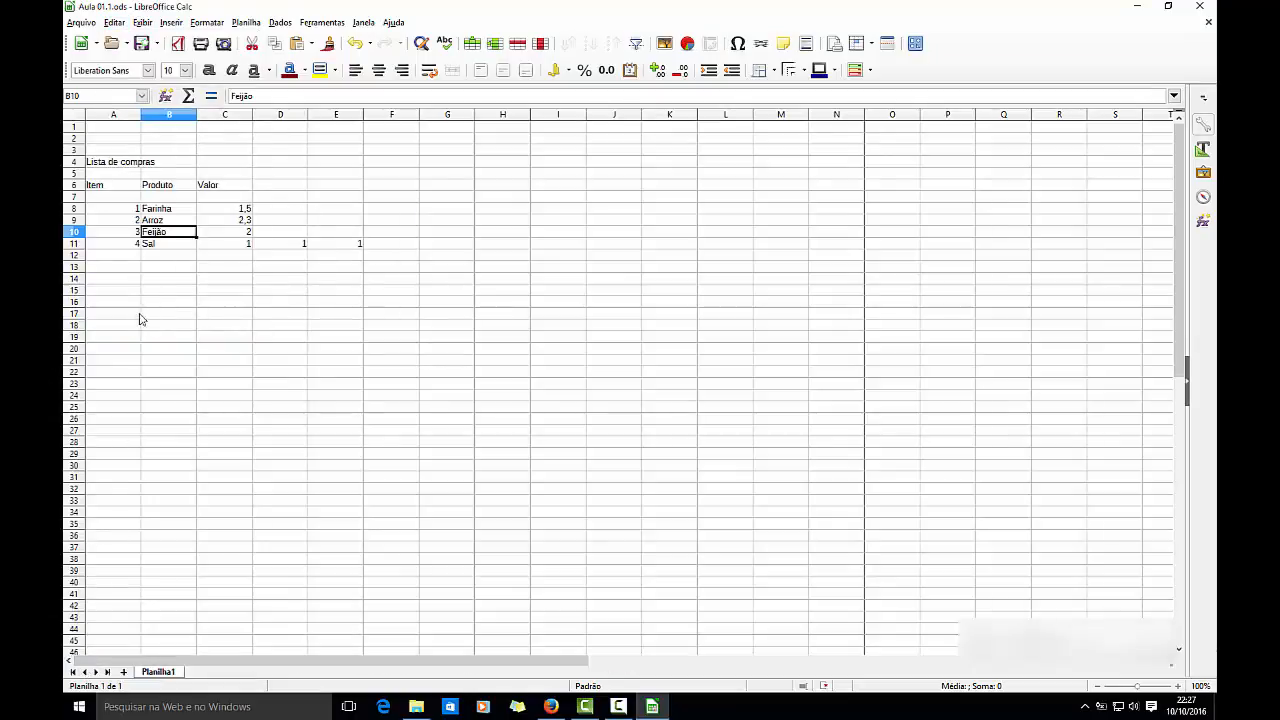
Step: Add a fifth item to the shopping list in row 12: item 5, product Macarrão, value 1,45
left_click(131, 268)
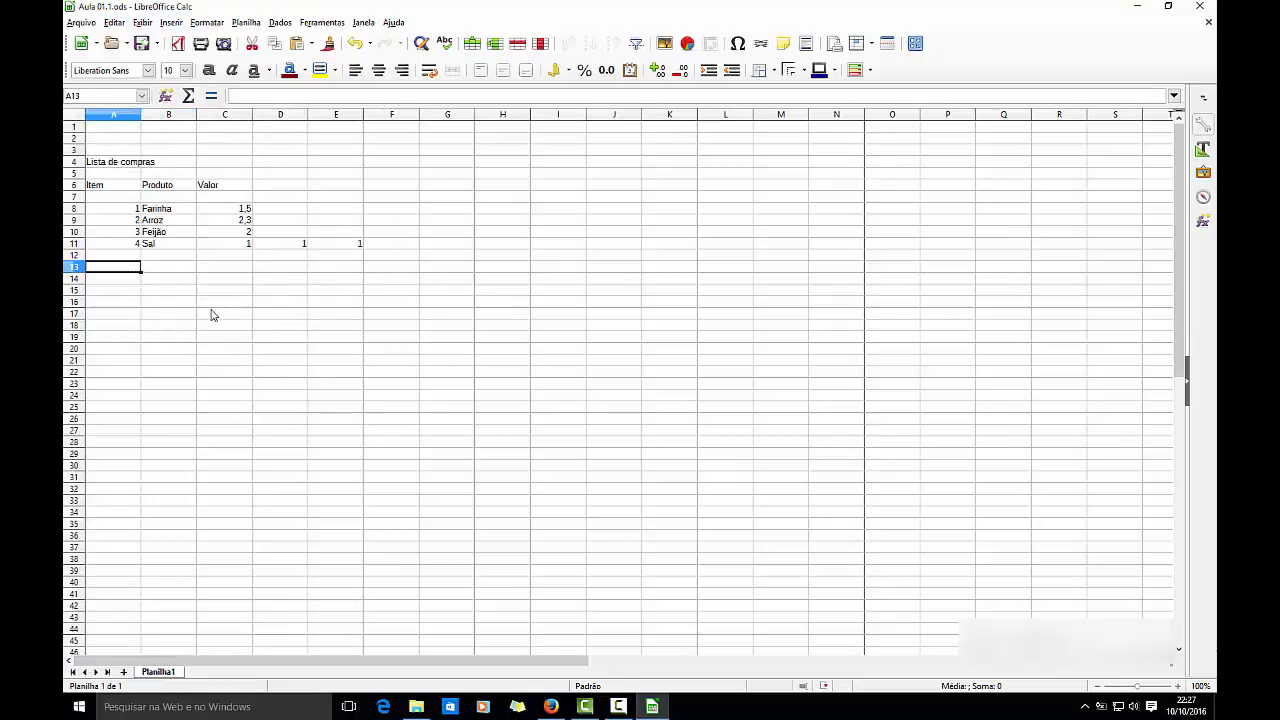
key("Up")
type("5")
key("Tab")
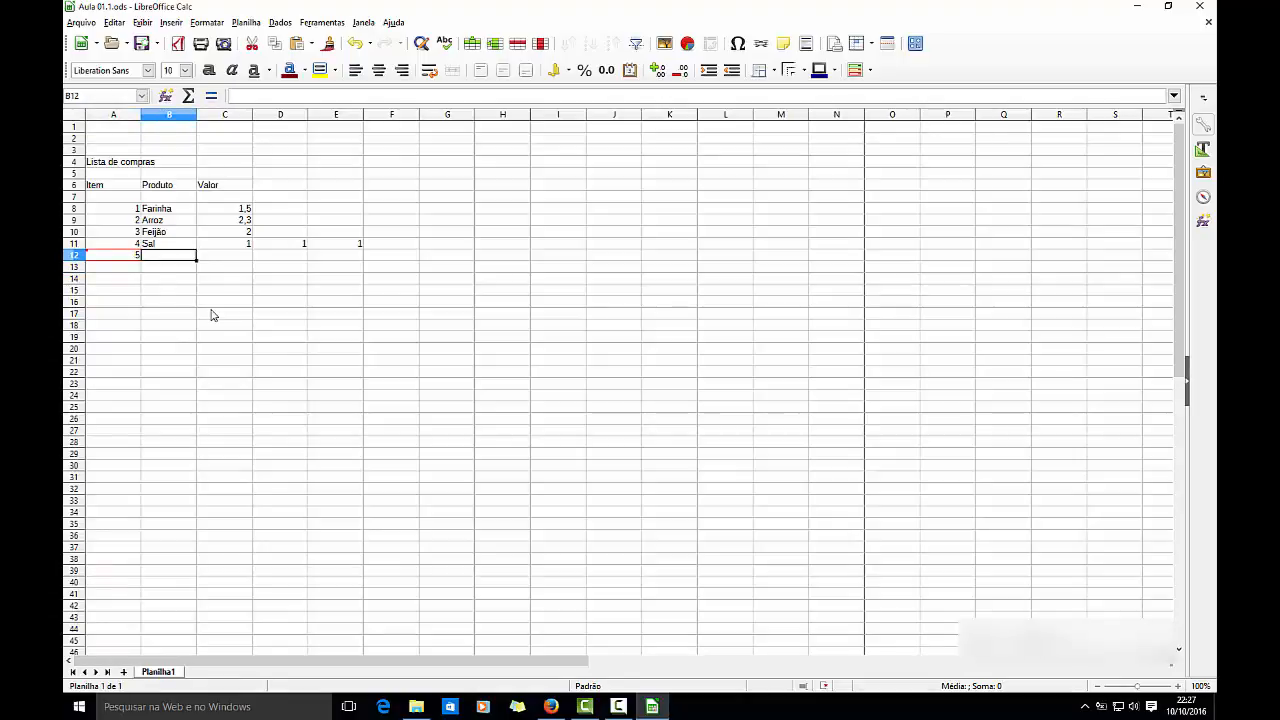
type("Mac")
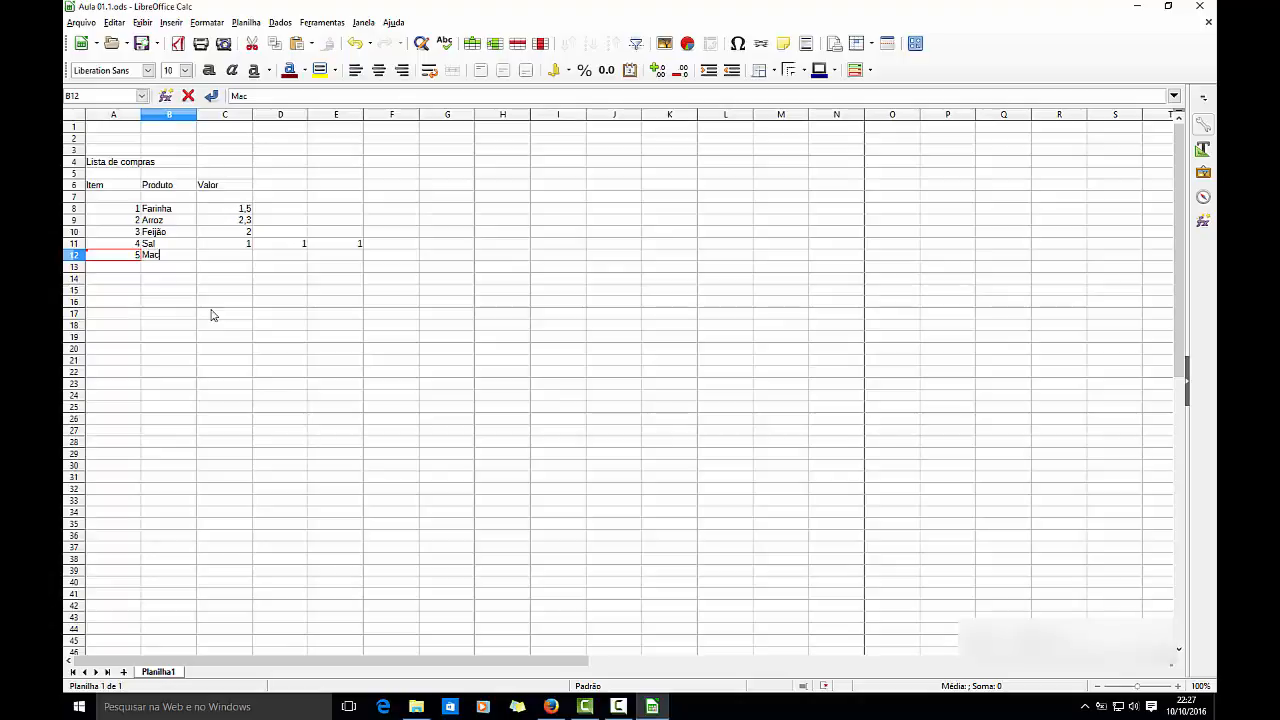
type("arrão")
key("Tab")
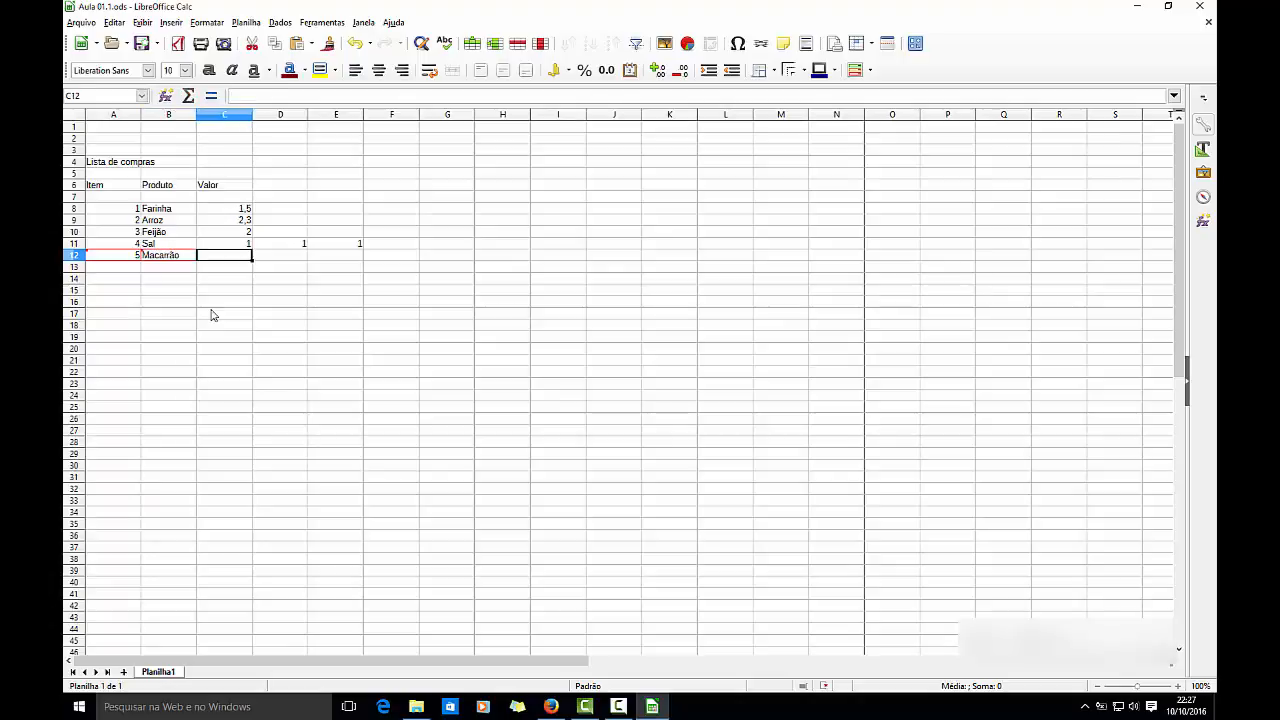
type("1,45")
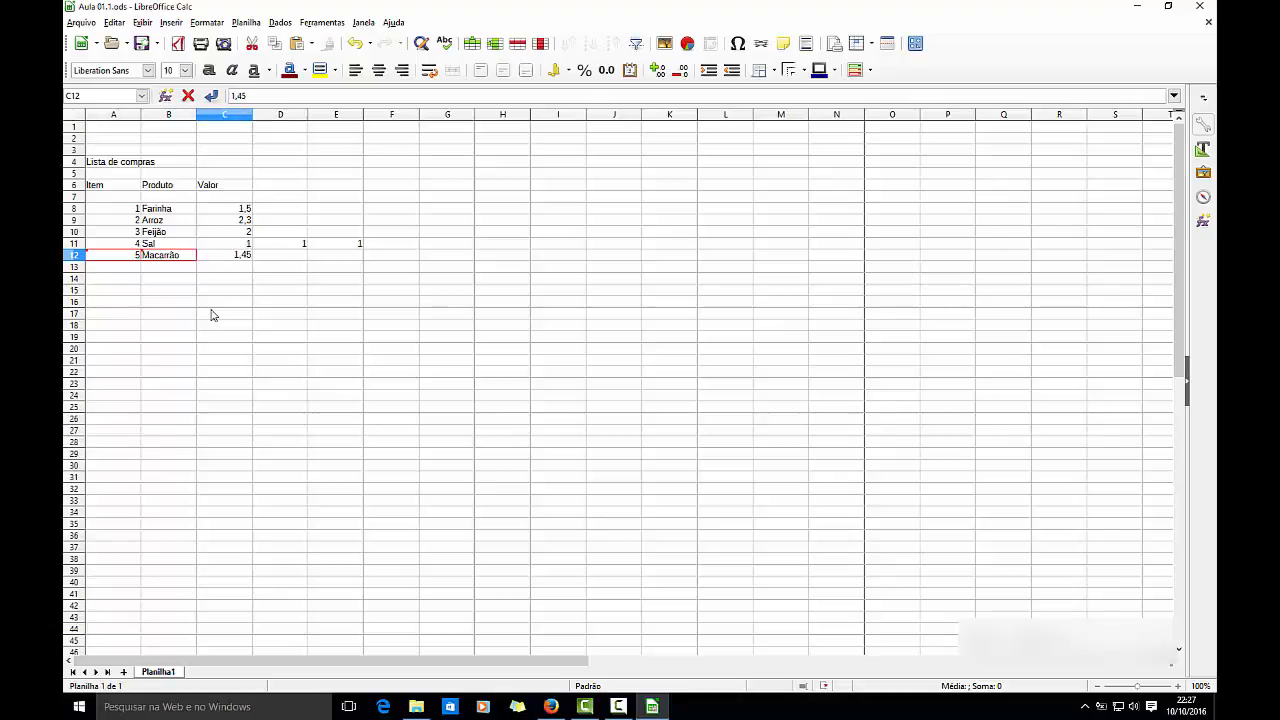
key("Return")
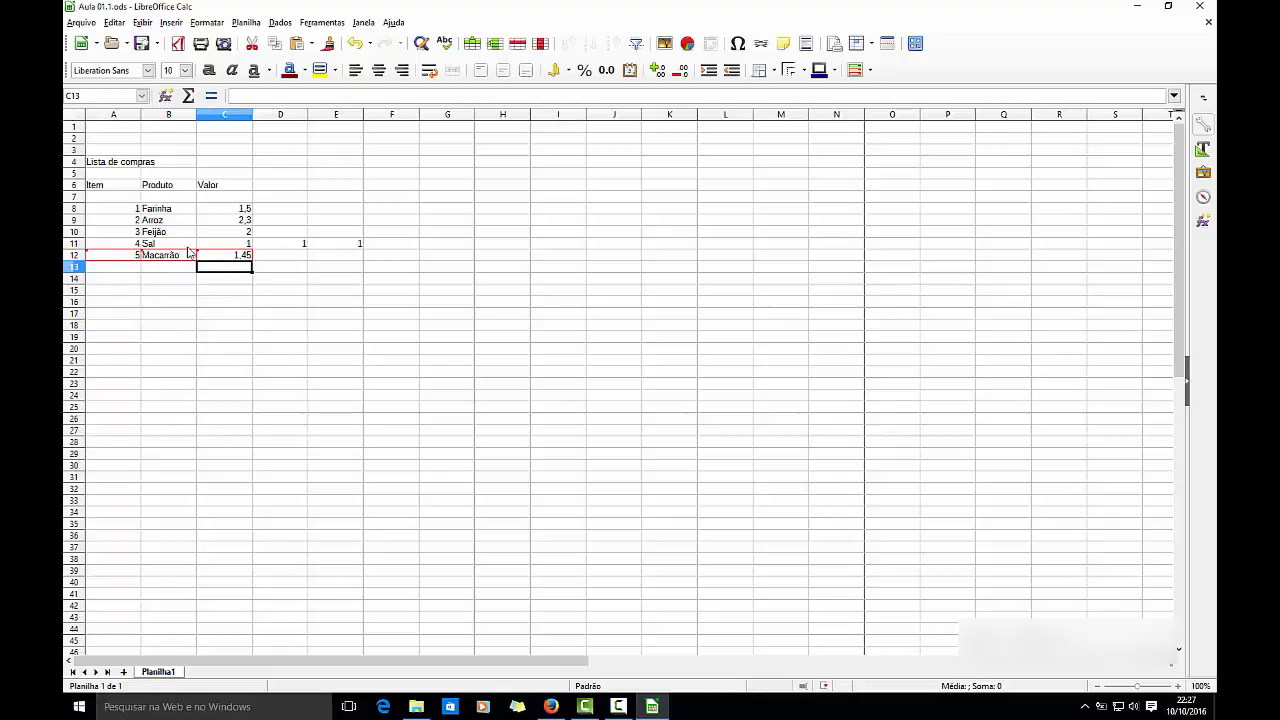
Step: Delete the contents of the extra cells E11 and D11, keeping the default deletion options for E11
left_click(348, 249)
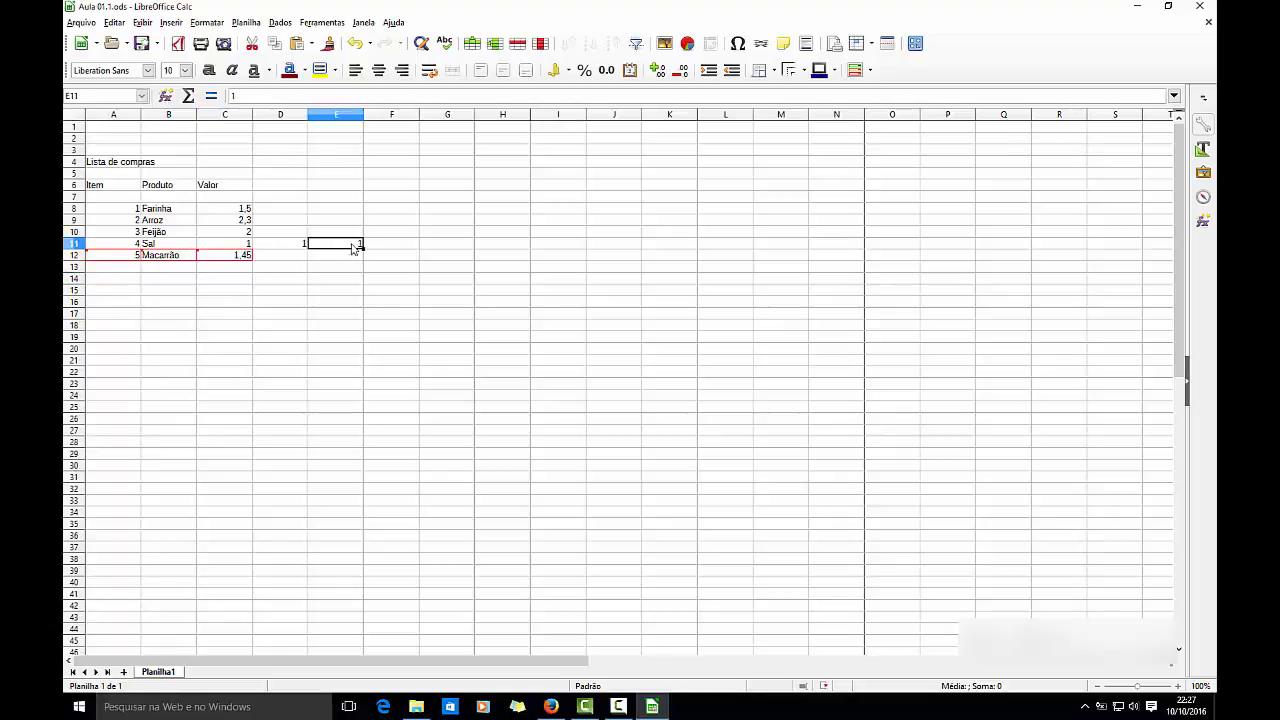
key("BackSpace")
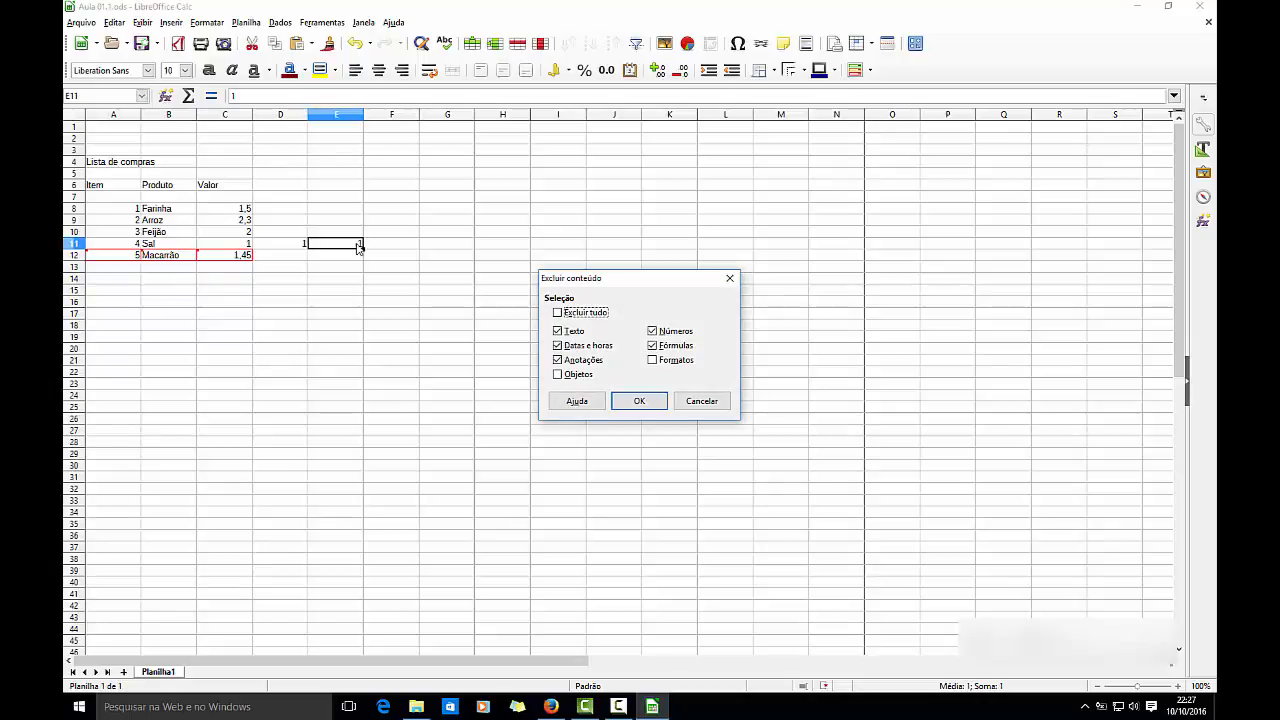
left_click(665, 409)
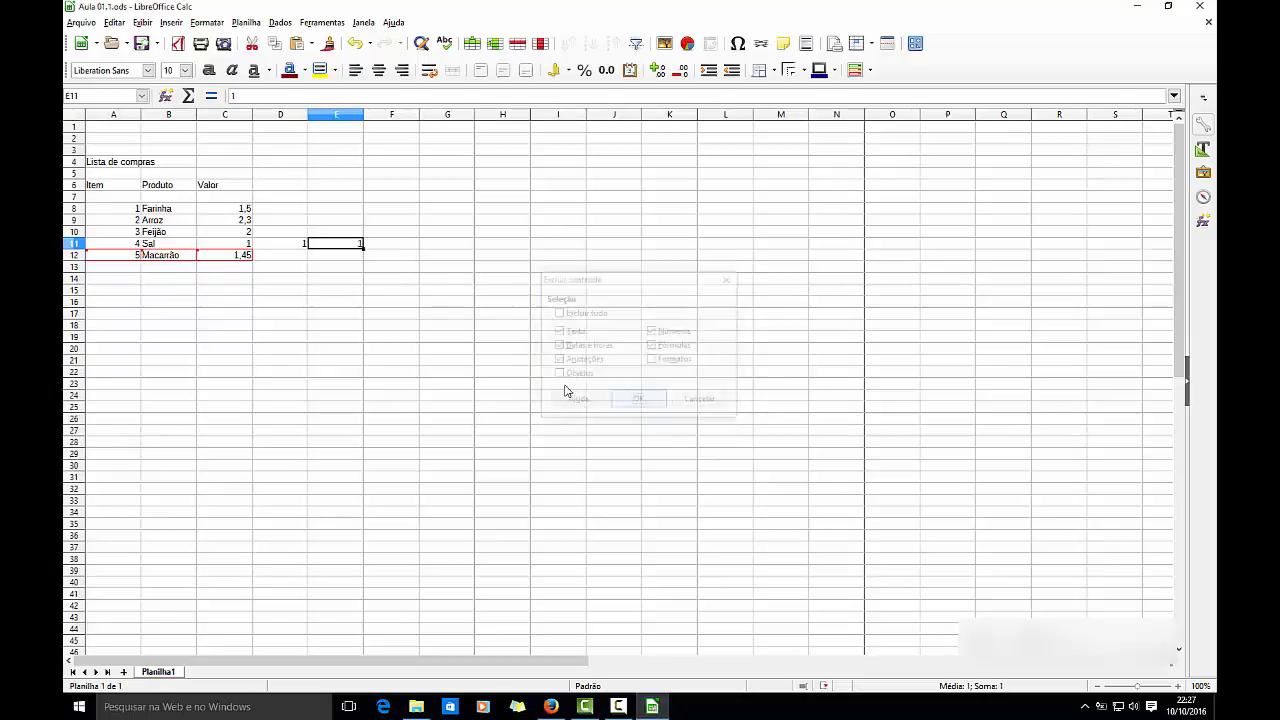
left_click(294, 249)
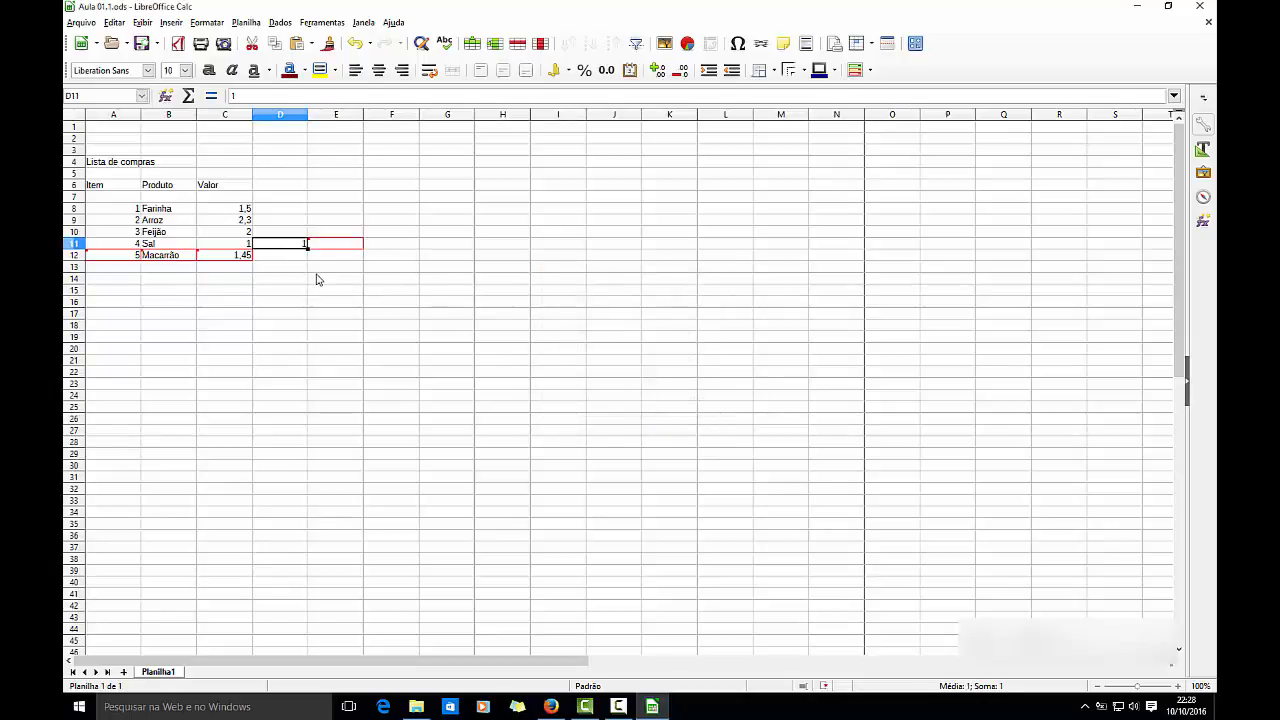
key("Delete")
left_click(310, 268)
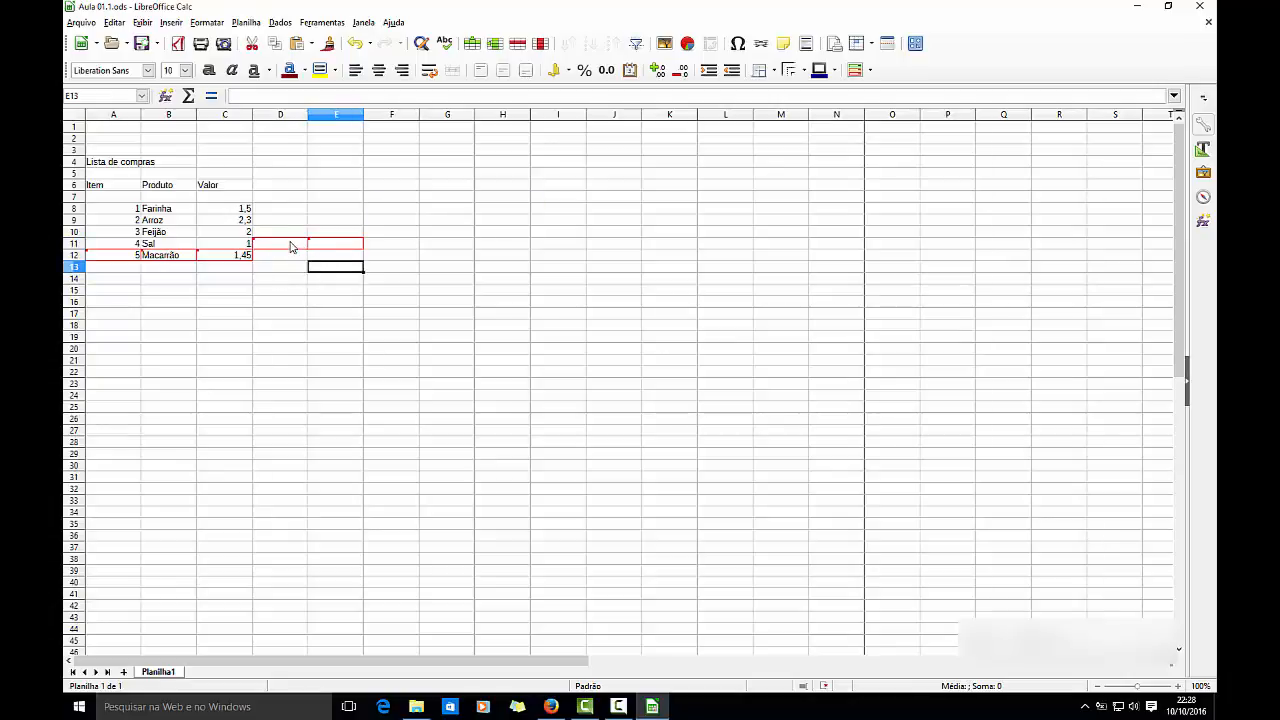
Step: Read the recorded change notes on cells D11, C12 and B12
mouse_move(291, 247)
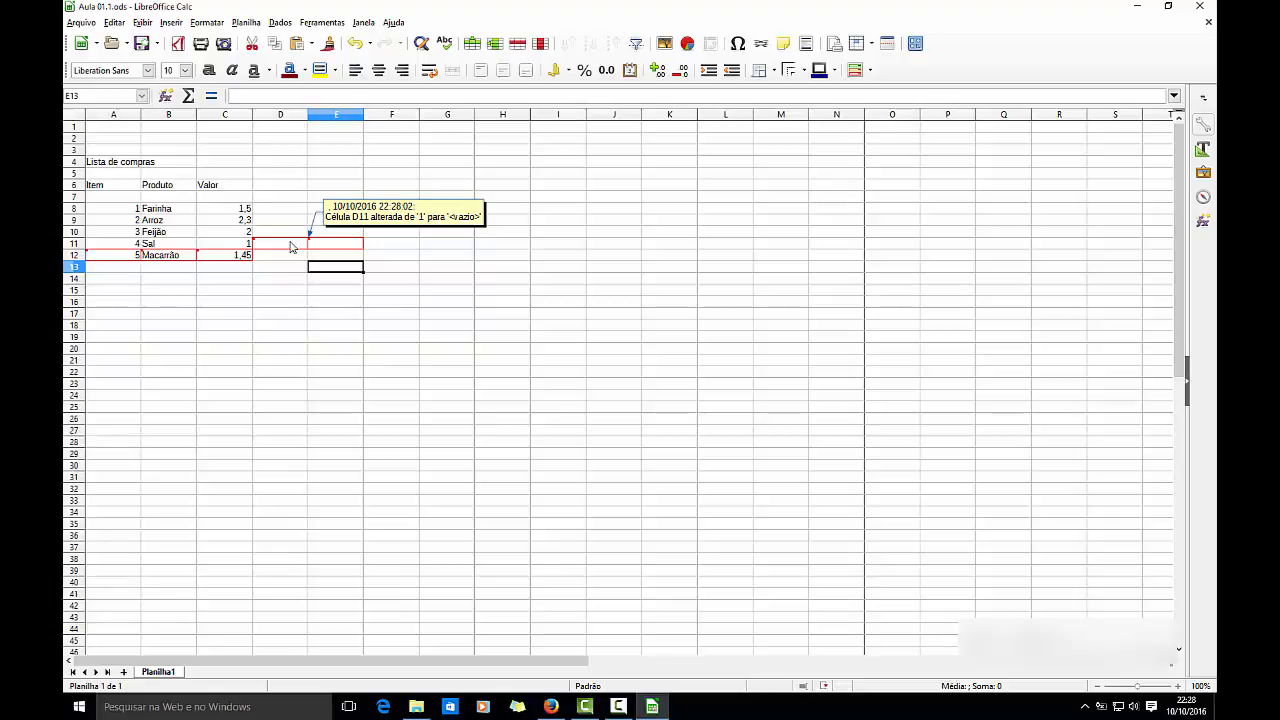
mouse_move(240, 259)
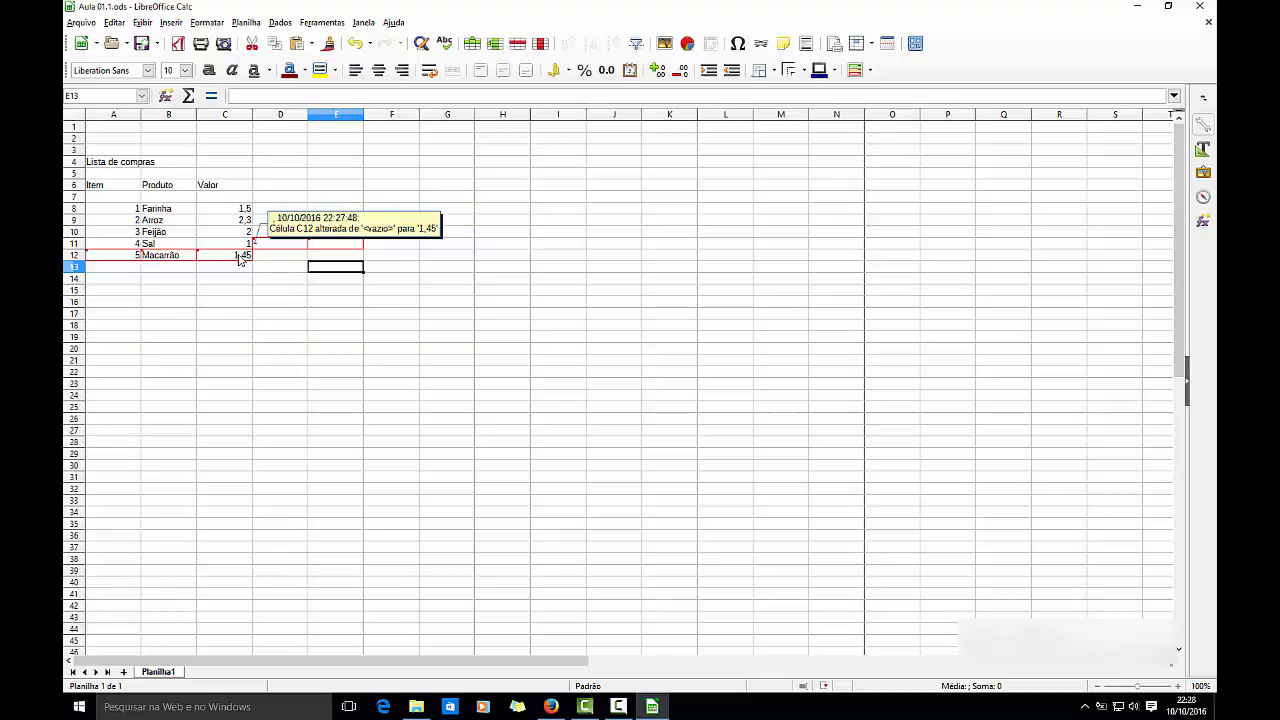
mouse_move(162, 261)
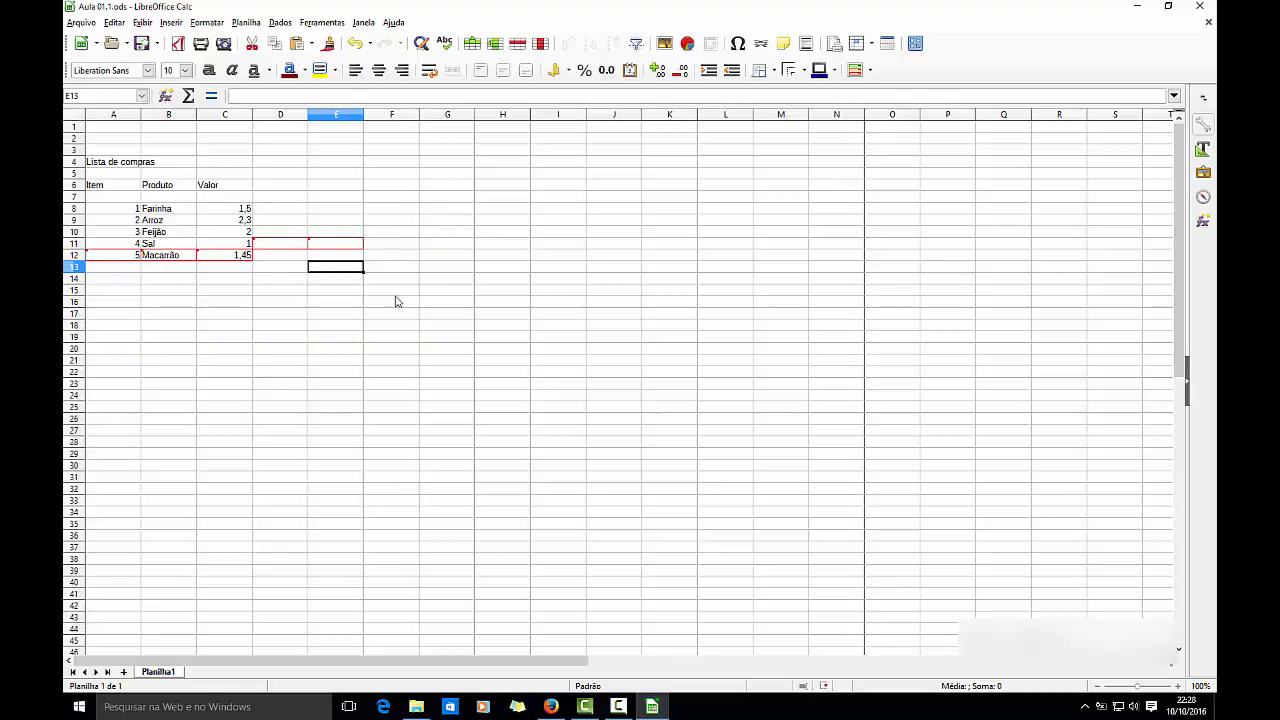
Step: Turn off recording of changes and accept discarding the recorded change information
left_click(115, 23)
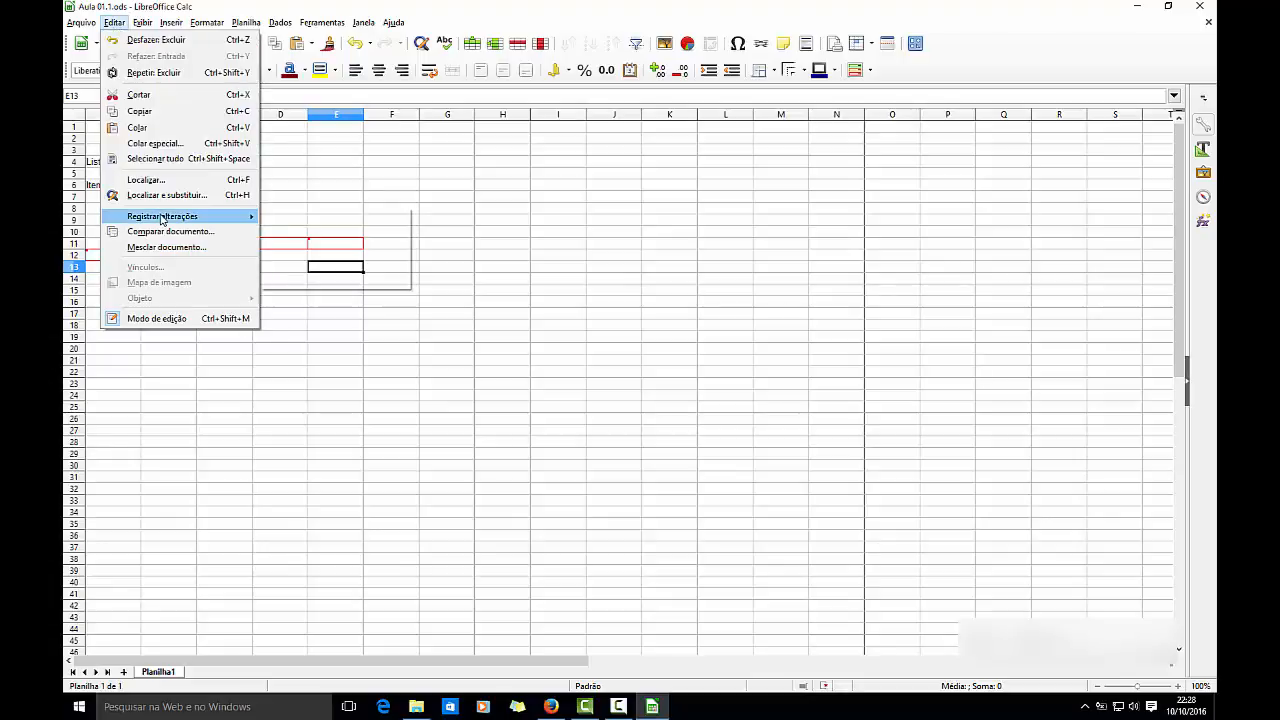
mouse_move(172, 218)
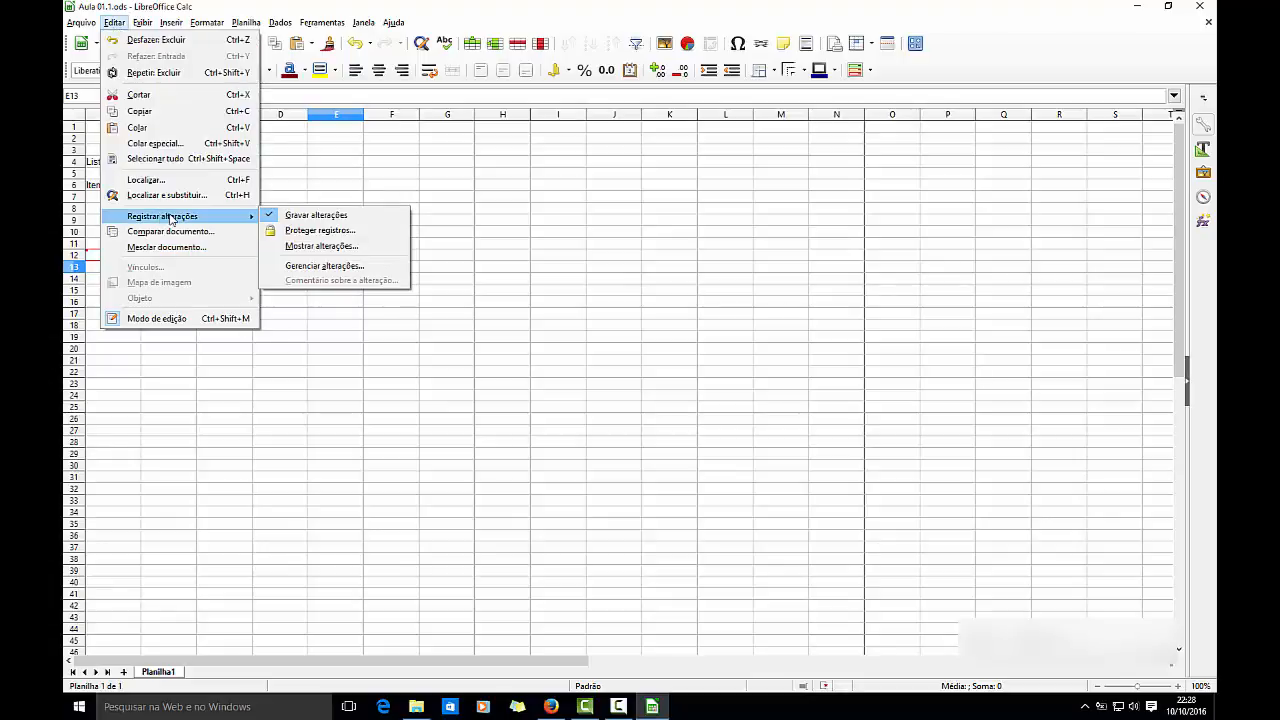
left_click(328, 217)
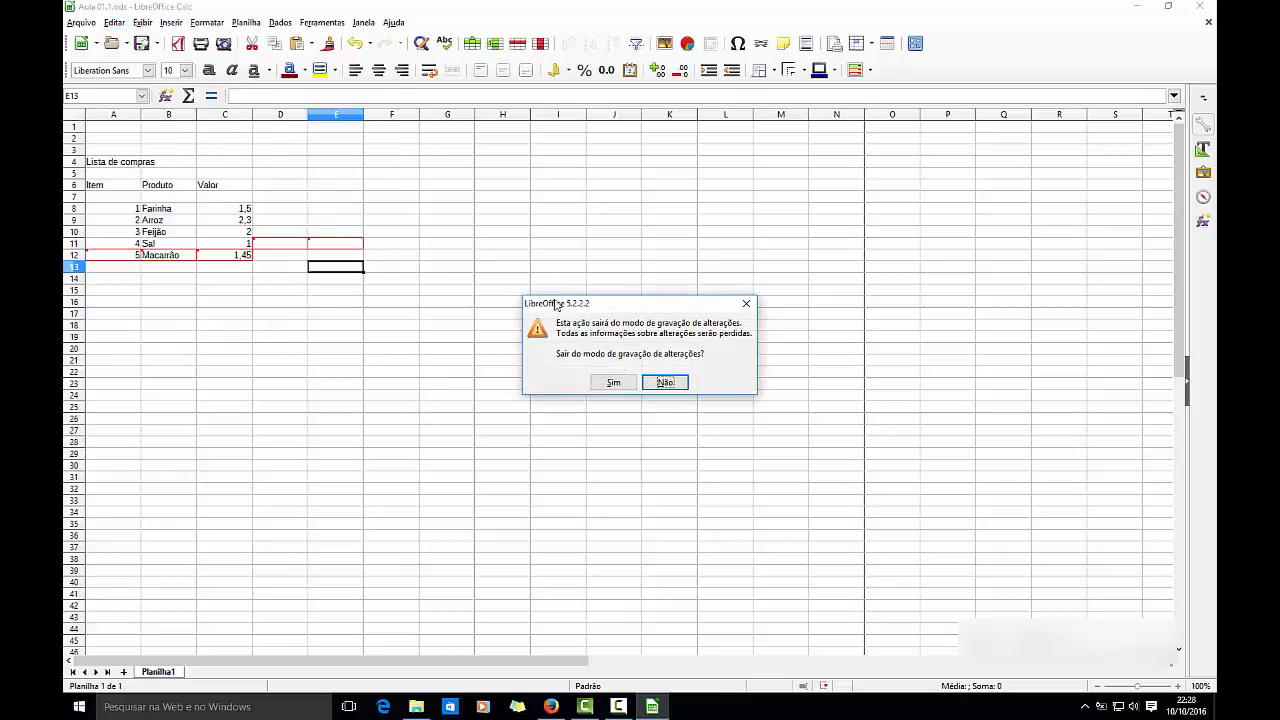
left_click(613, 382)
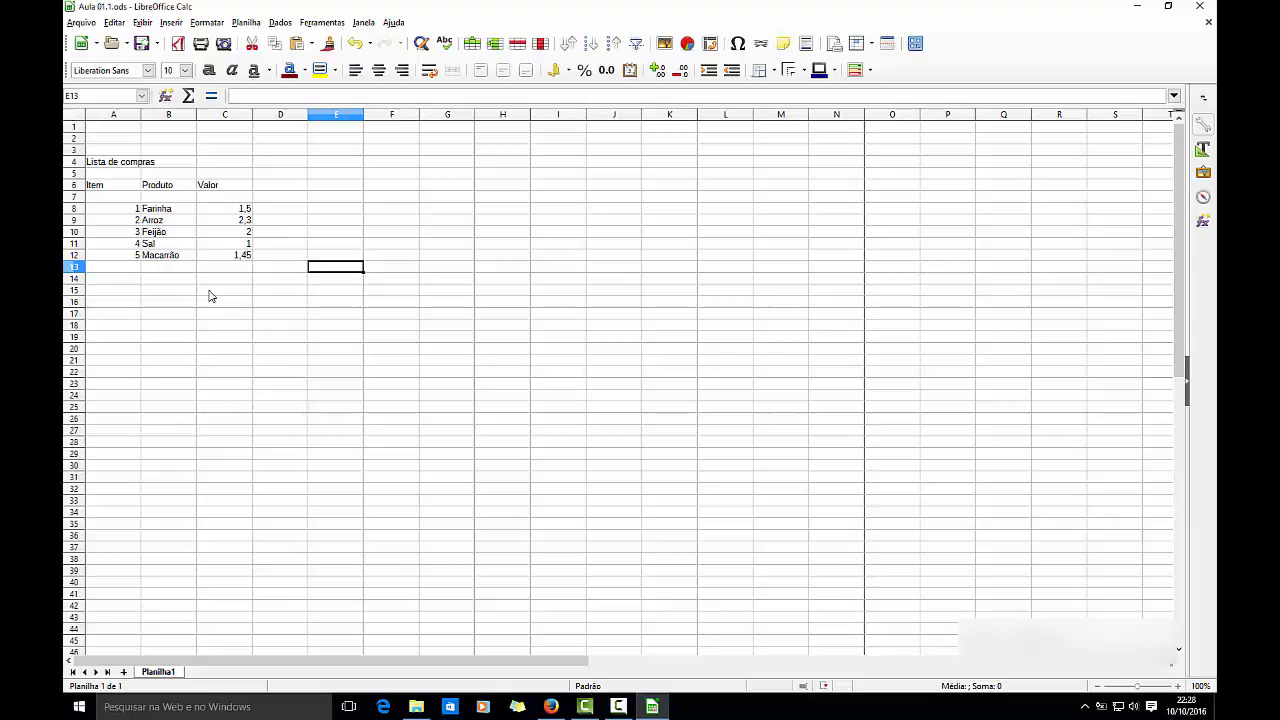
left_click(115, 23)
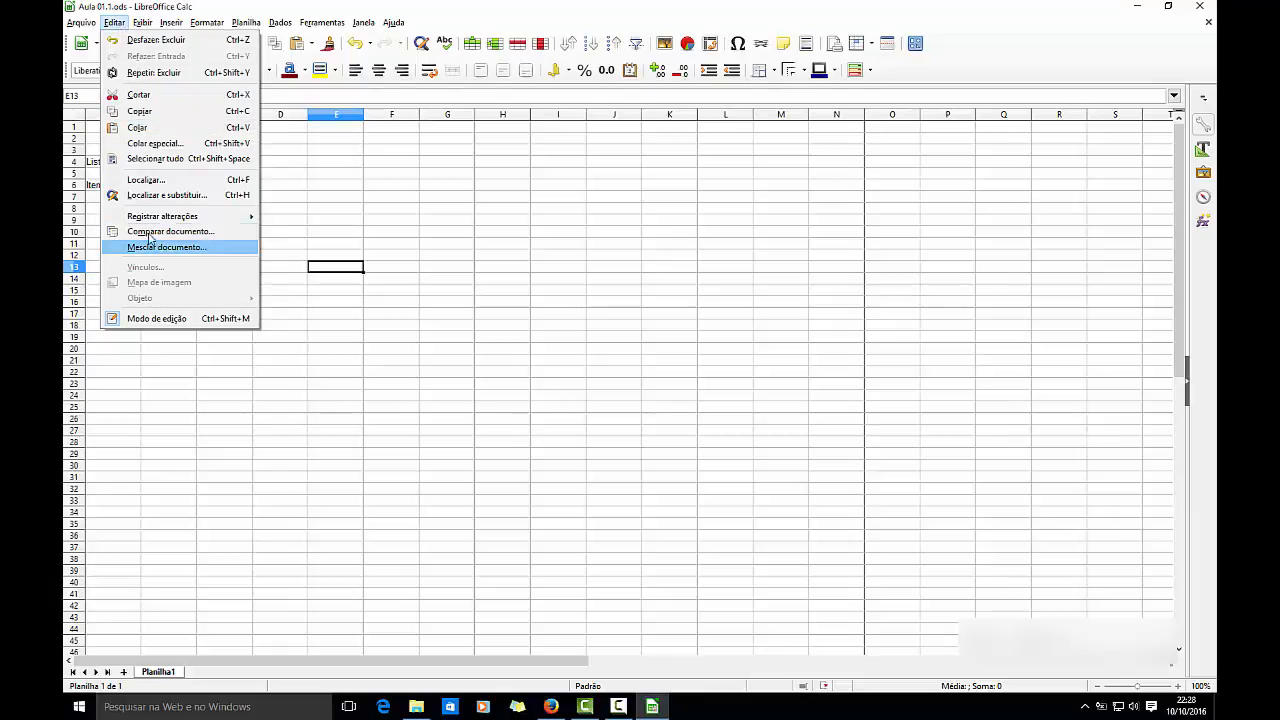
left_click(194, 395)
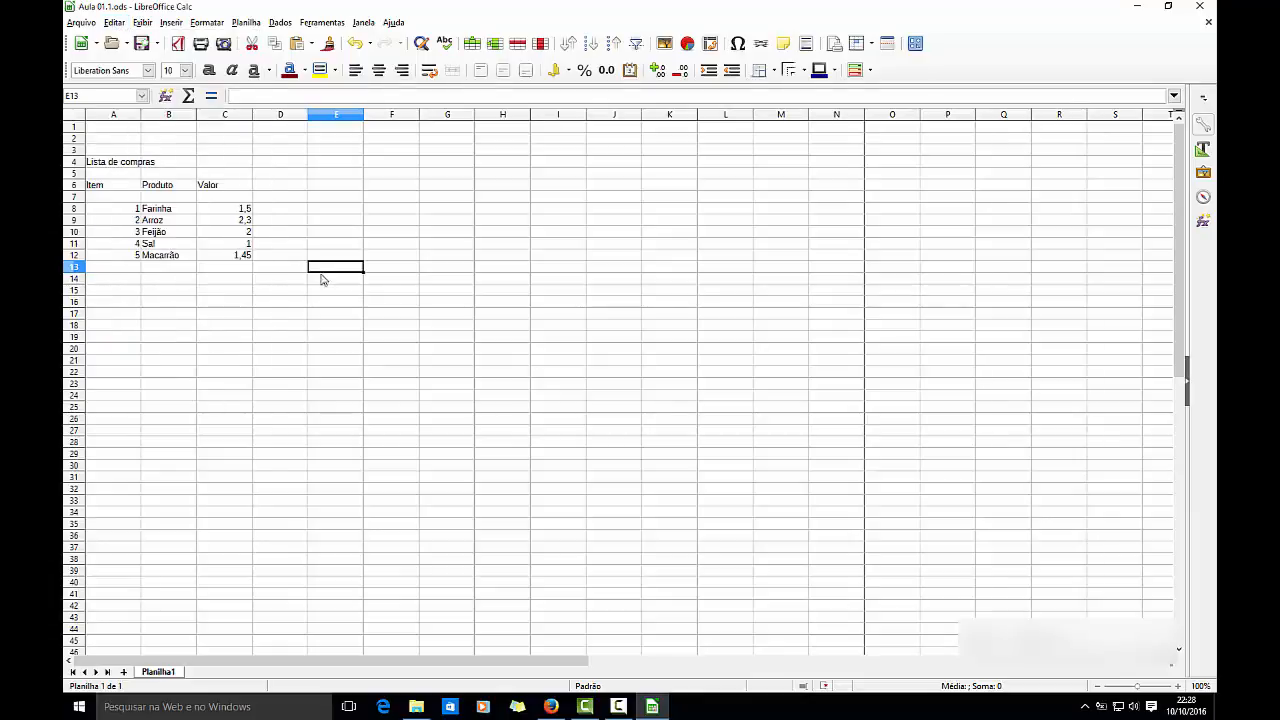